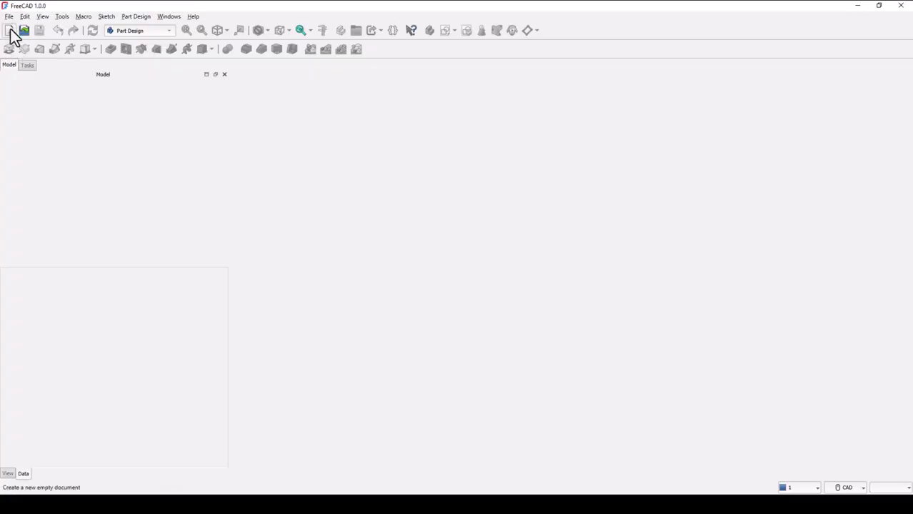
Create a new empty Part Design document and keep the current navigation style.
left_click(9, 31)
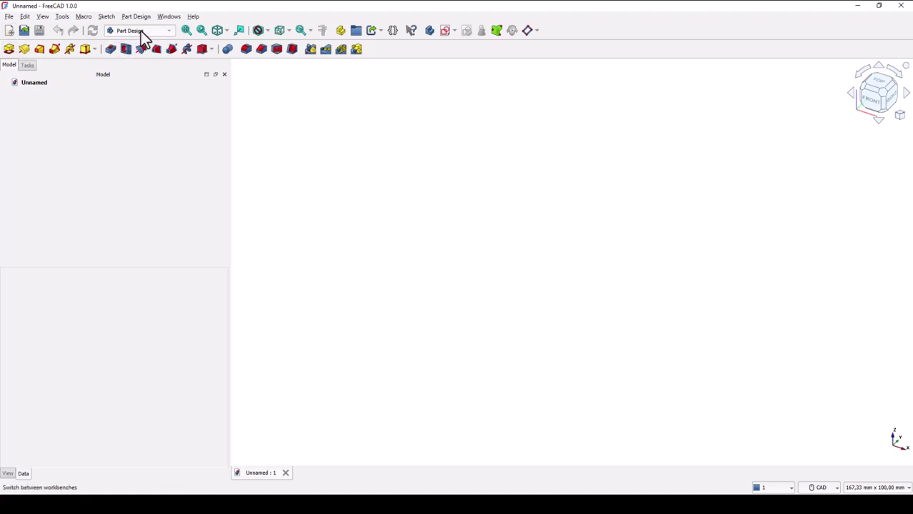
left_click(823, 488)
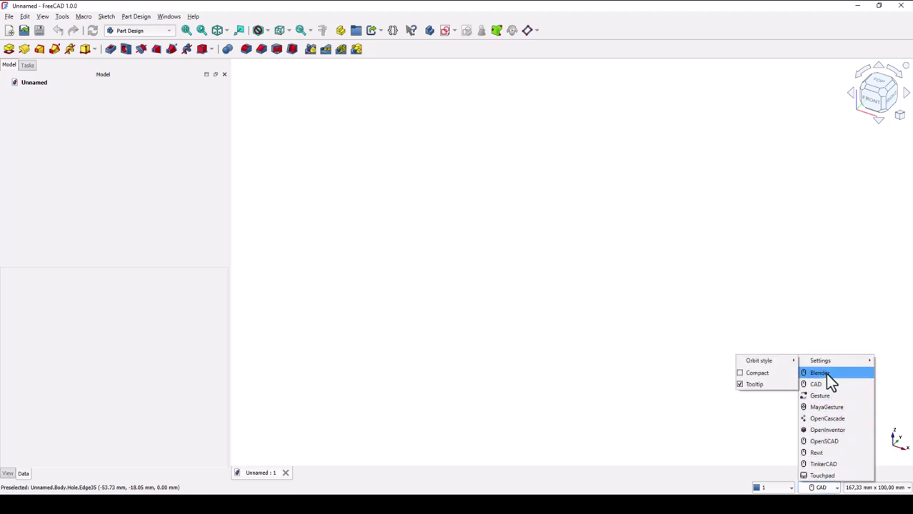
left_click(680, 268)
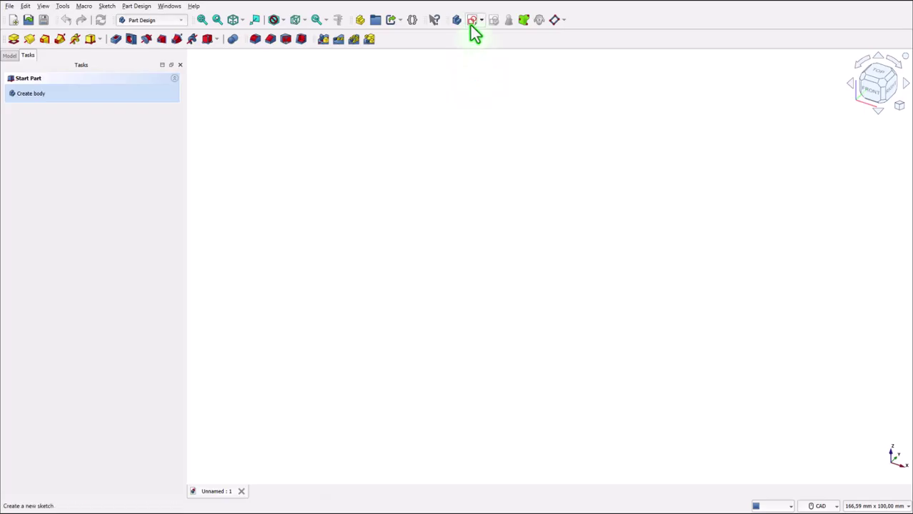
Start a sketch on the XZ plane with a large circle at the origin and a smaller circle above it.
left_click(470, 26)
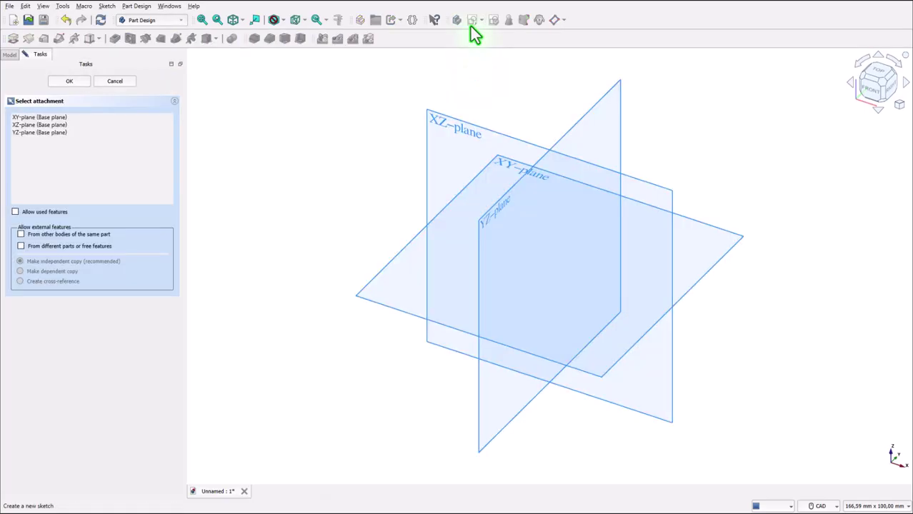
left_click(472, 141)
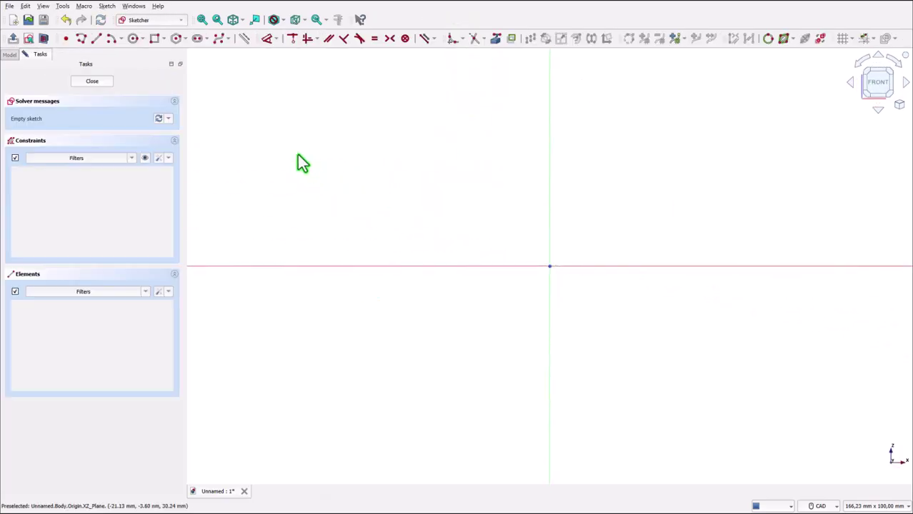
left_click(134, 39)
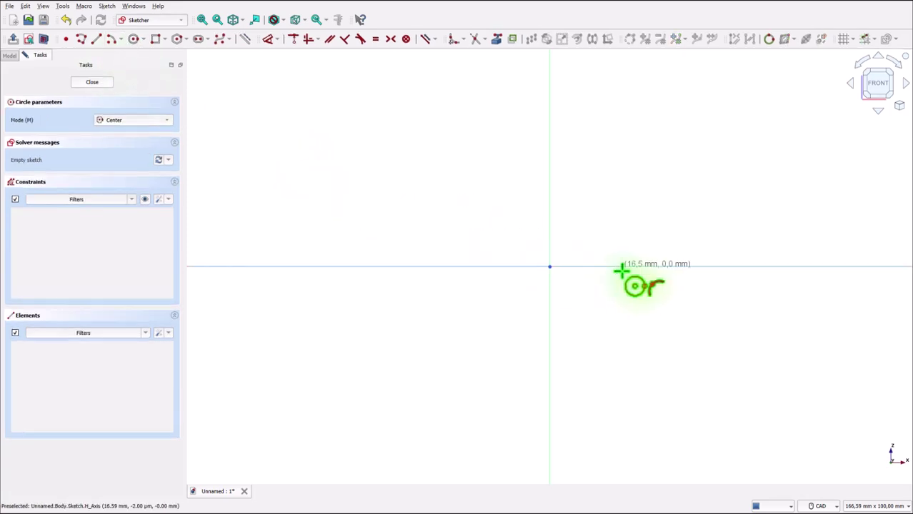
left_click(550, 266)
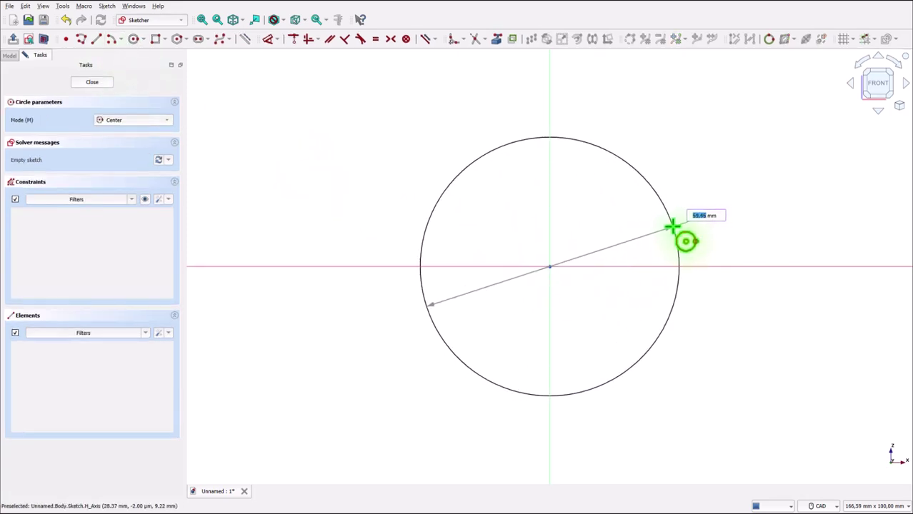
left_click(656, 222)
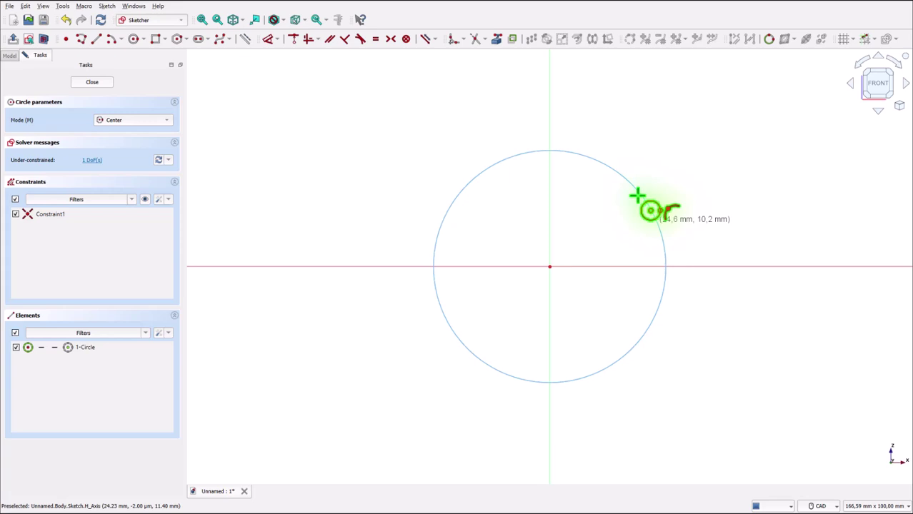
left_click(549, 108)
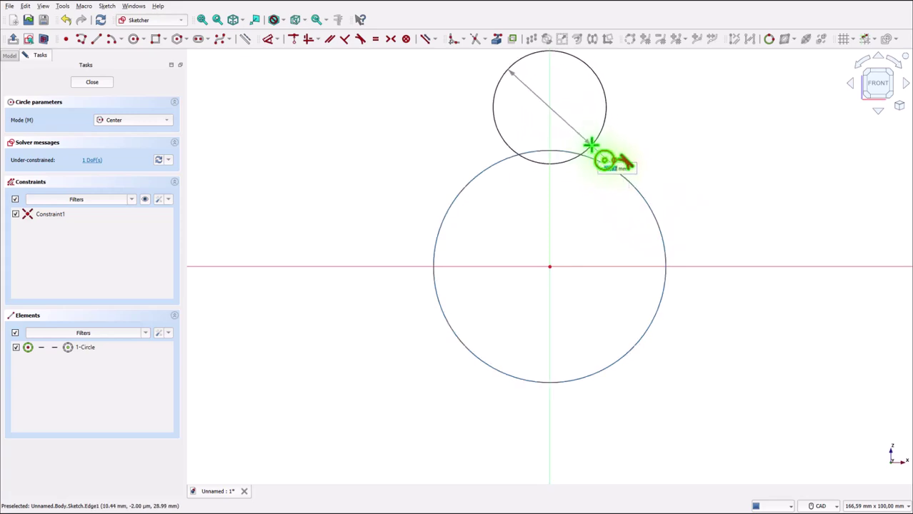
left_click(593, 145)
mouse_move(652, 165)
middle_mouse_down()
mouse_move(644, 222)
mouse_move(590, 239)
middle_mouse_up()
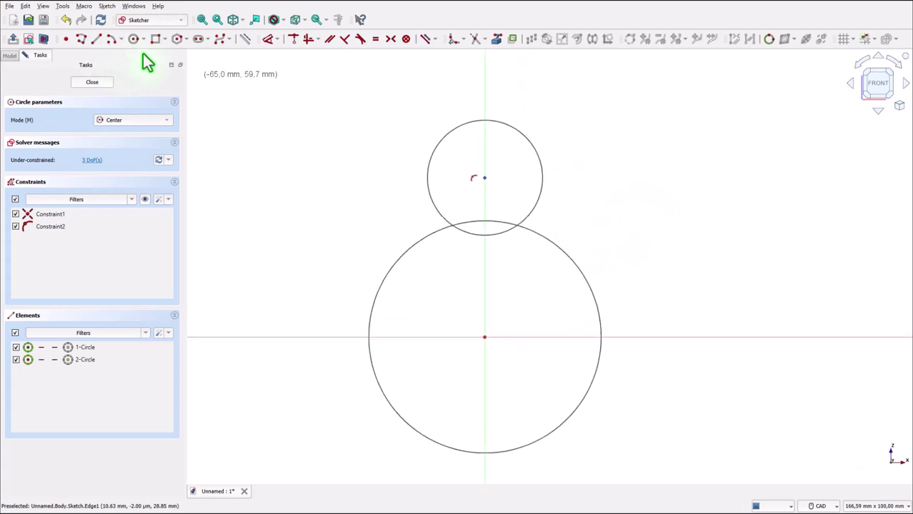
Draw a vertical line from the small circle's top to the big circle's bottom.
left_click(100, 42)
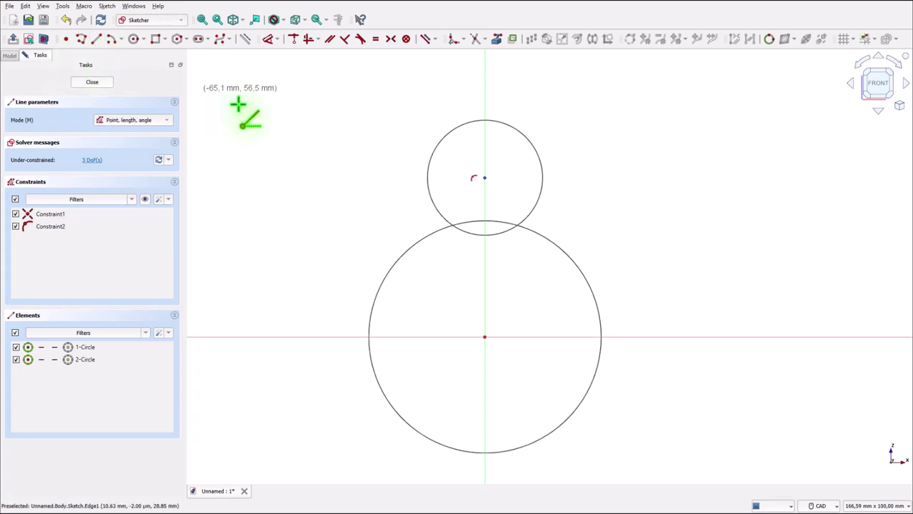
left_click(485, 119)
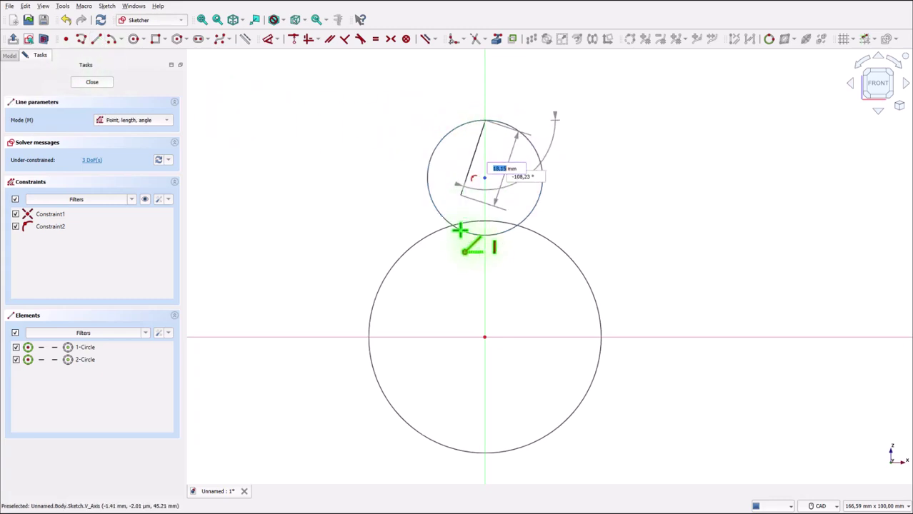
left_click(484, 453)
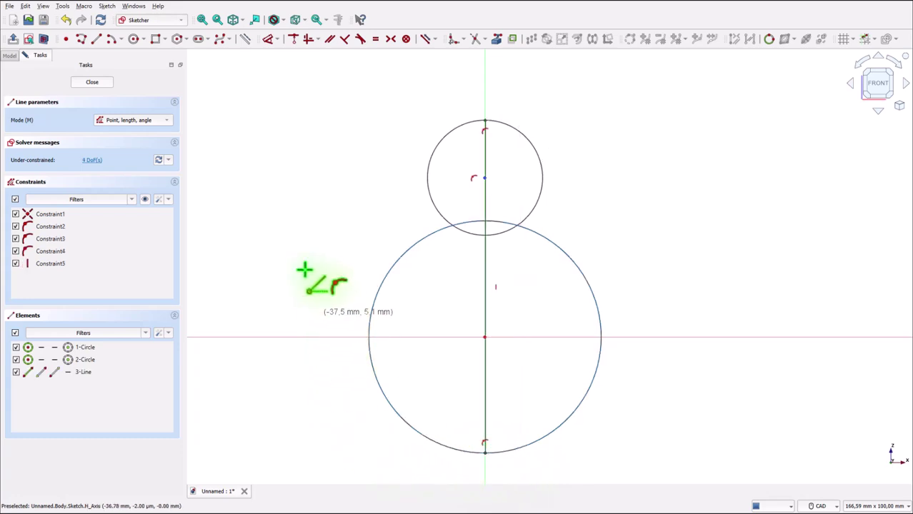
right_click(288, 226)
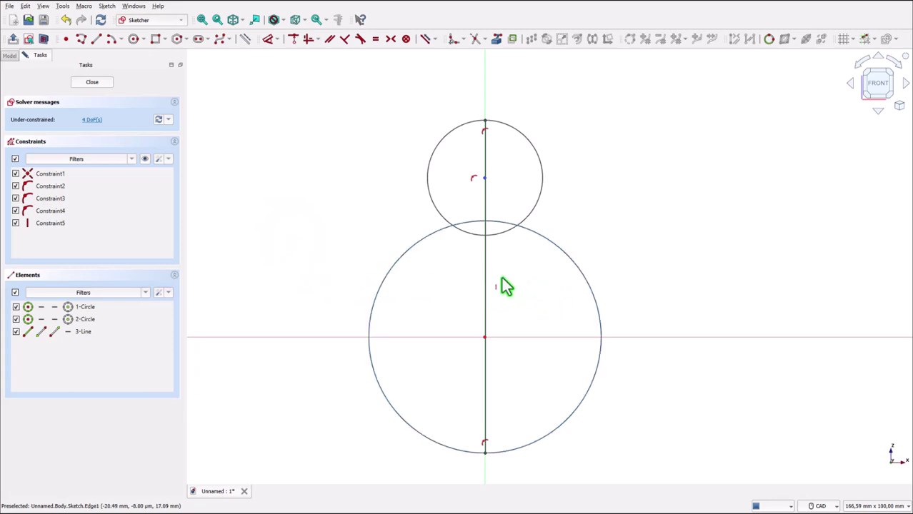
mouse_move(486, 270)
left_mouse_down()
mouse_move(452, 280)
mouse_move(509, 278)
mouse_move(476, 283)
left_mouse_up()
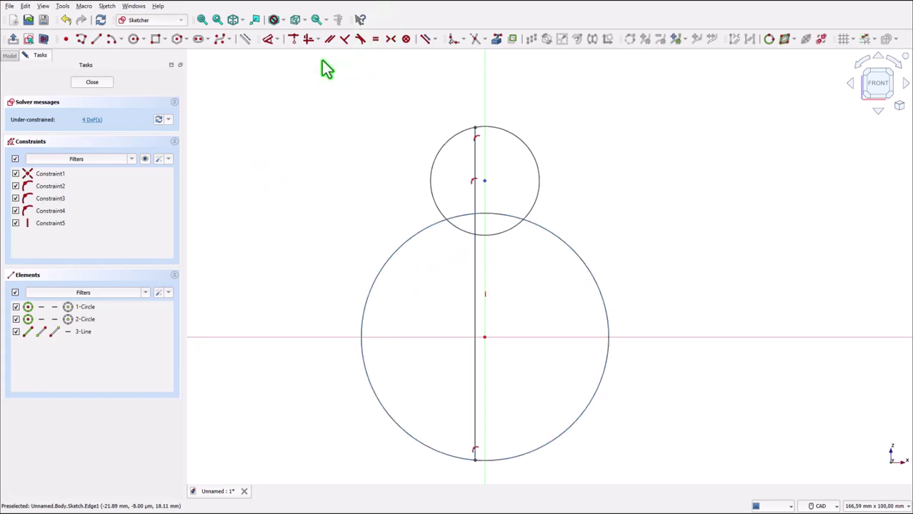
Constrain the vertical line onto the sketch's vertical axis.
left_click(293, 38)
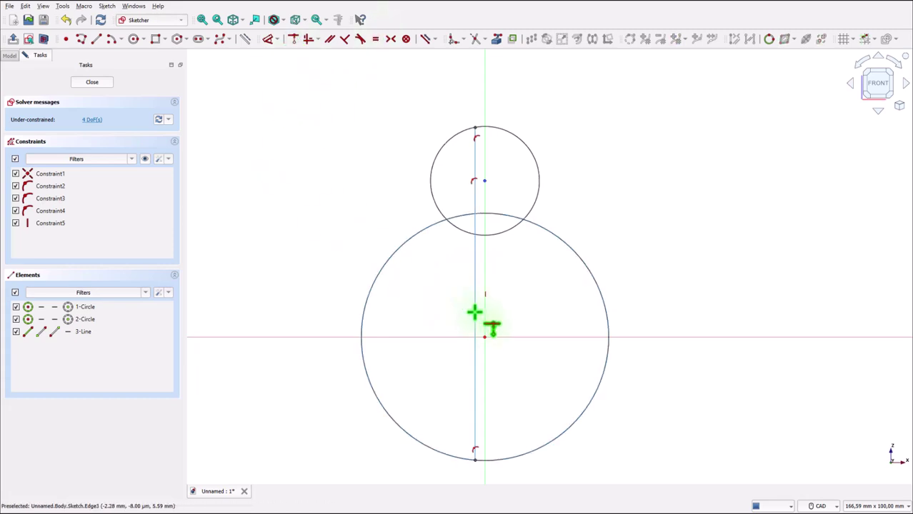
left_click(475, 325)
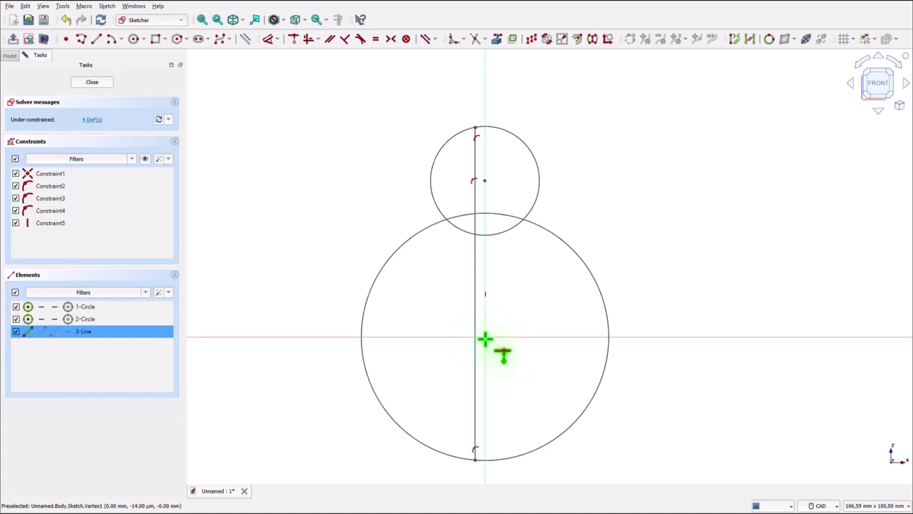
left_click(485, 339)
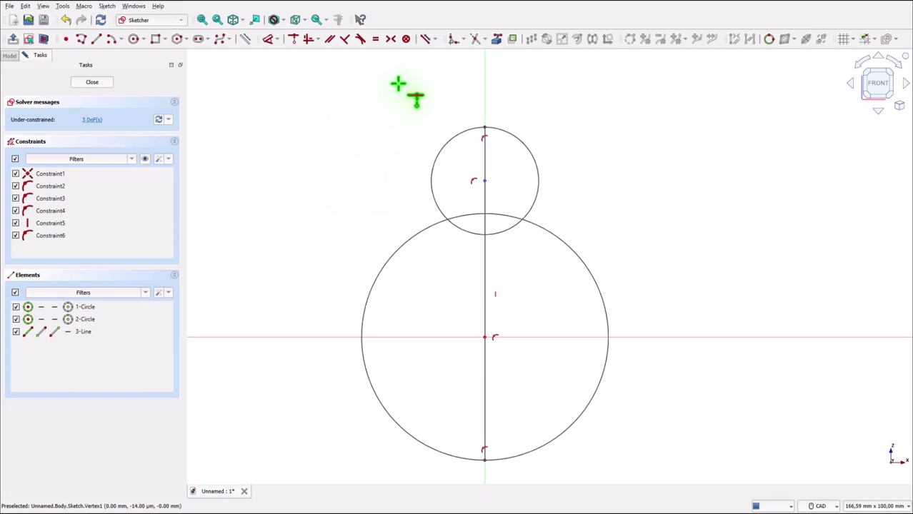
Trim both circles' left halves and the overlapping arc pieces into one outline.
left_click(476, 40)
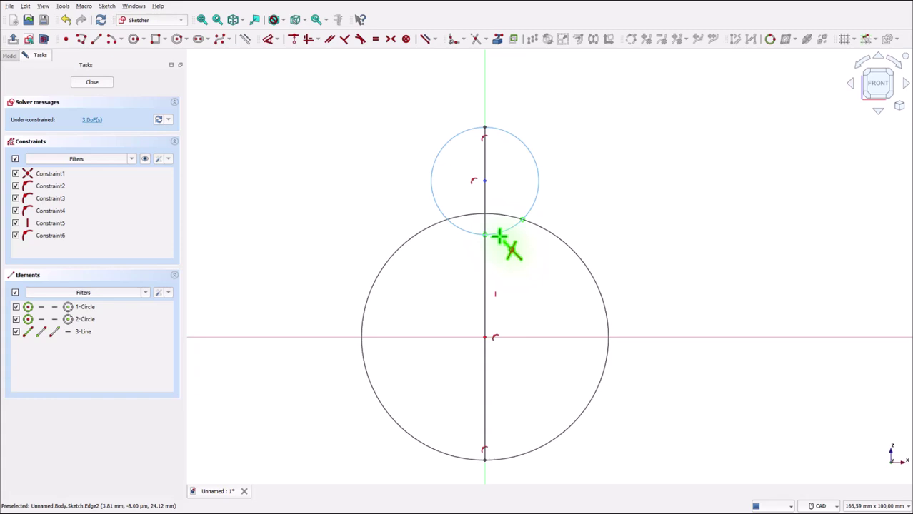
left_click(447, 213)
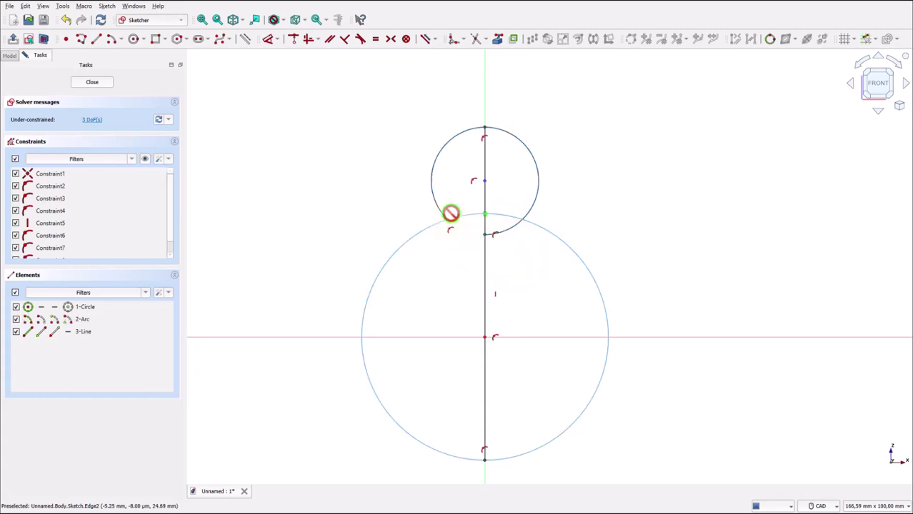
left_click(403, 251)
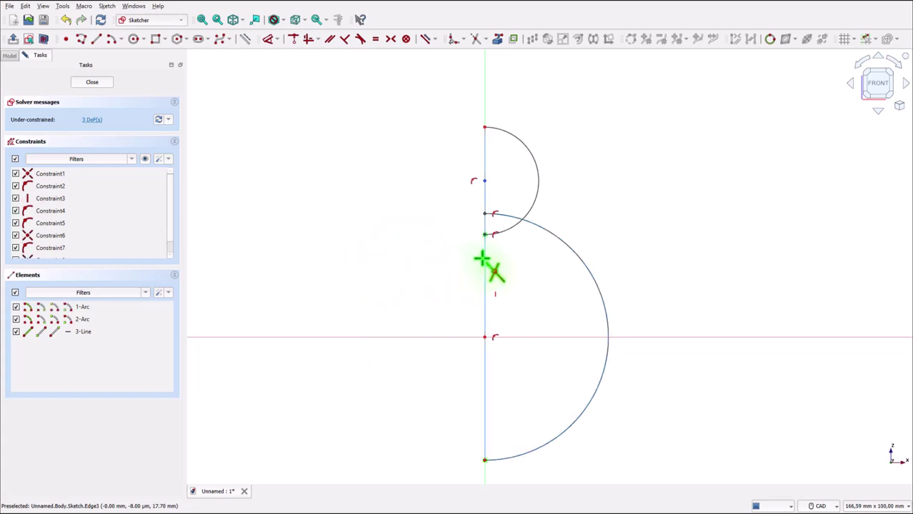
left_click(507, 230)
left_click(508, 217)
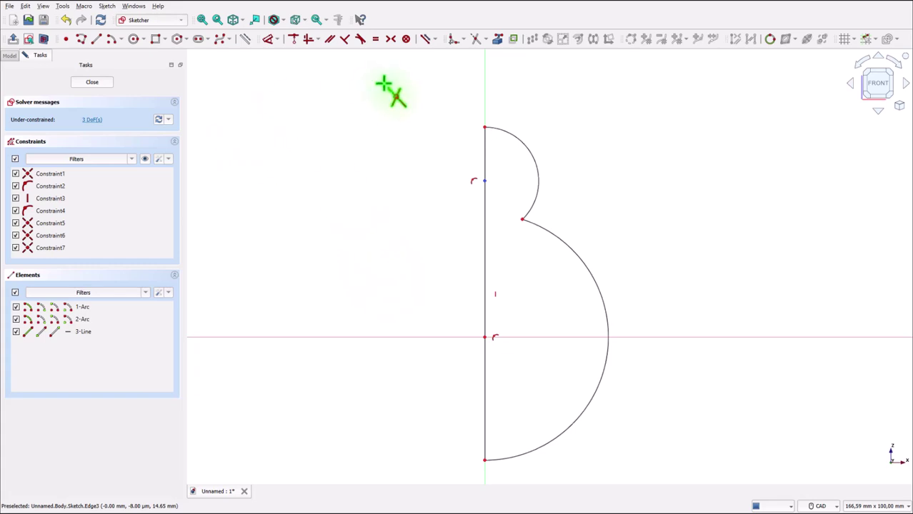
Fillet the notch between the two arcs, then drag the vertex and large arc to reshape.
left_click(455, 39)
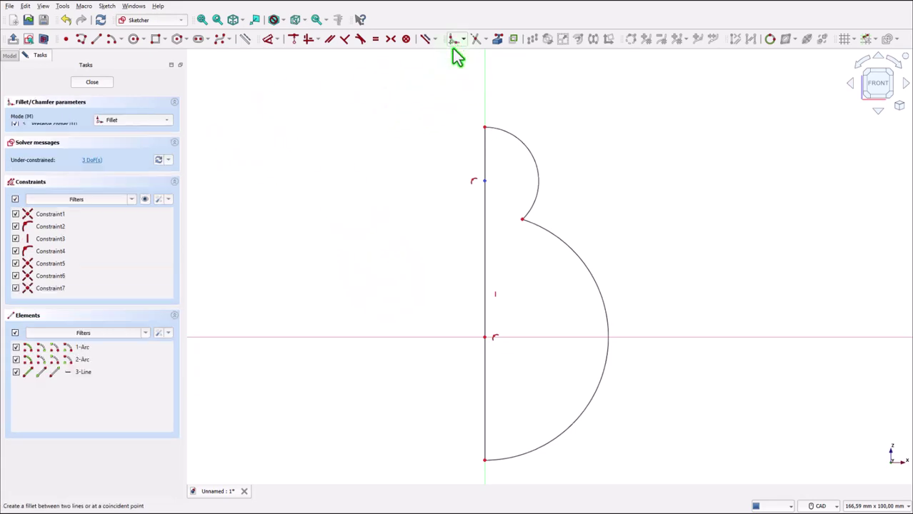
left_click(534, 206)
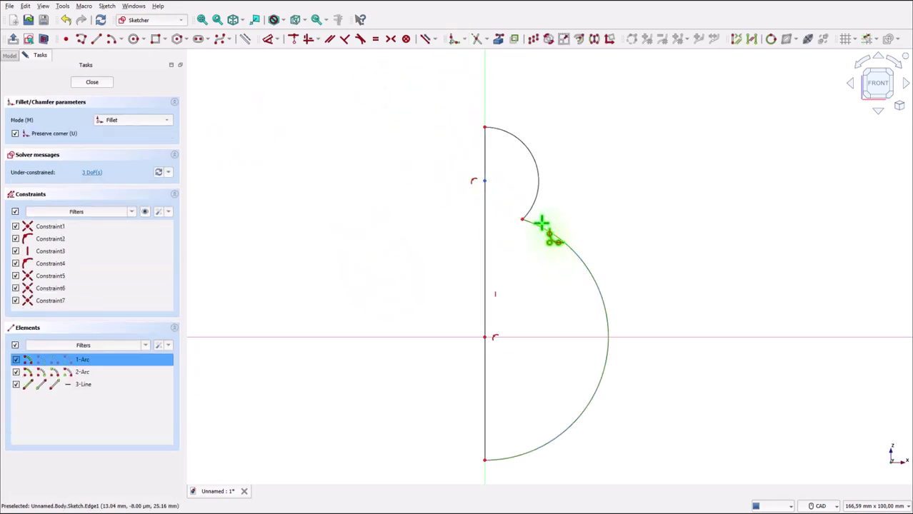
left_click(536, 208)
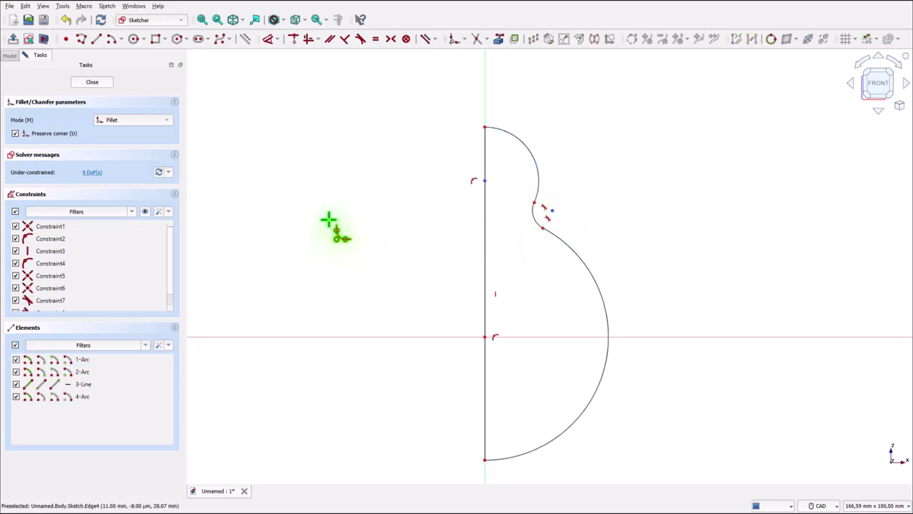
right_click(325, 217)
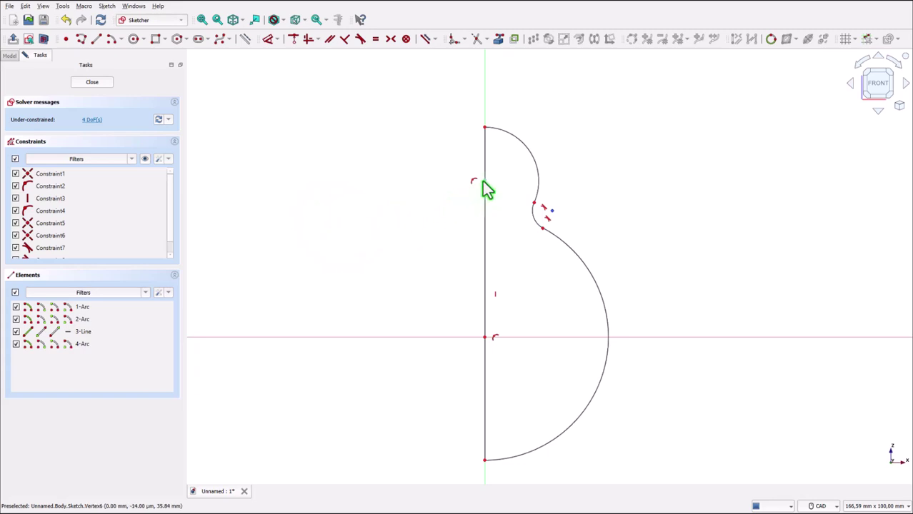
mouse_move(484, 182)
left_mouse_down()
mouse_move(486, 161)
mouse_move(486, 183)
left_mouse_up()
mouse_move(540, 451)
left_mouse_down()
mouse_move(547, 455)
mouse_move(520, 442)
mouse_move(527, 450)
left_mouse_up()
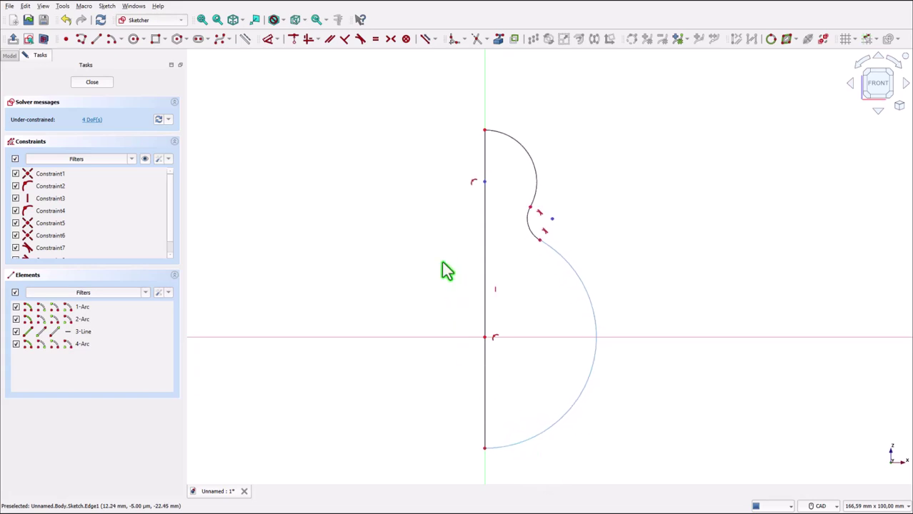
Set the large, top and small arc radii to 25, 15 and 4 mm.
left_click(270, 39)
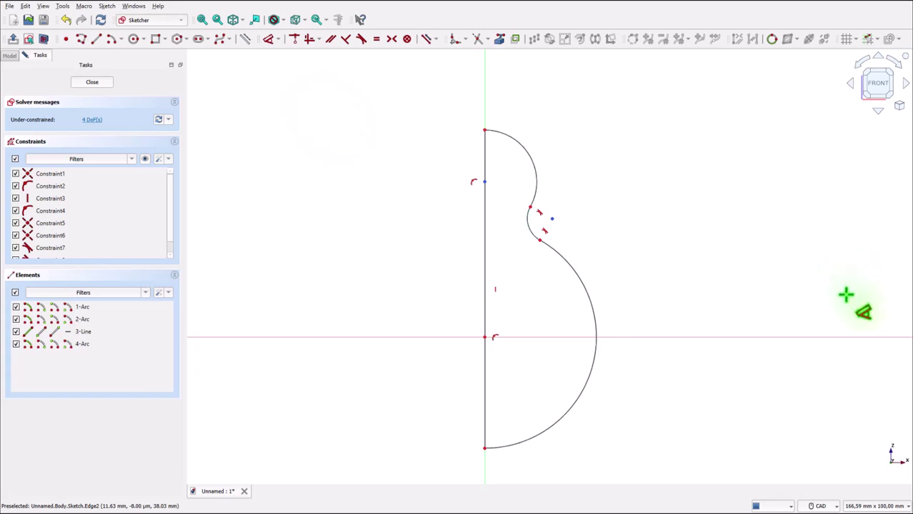
left_click(592, 311)
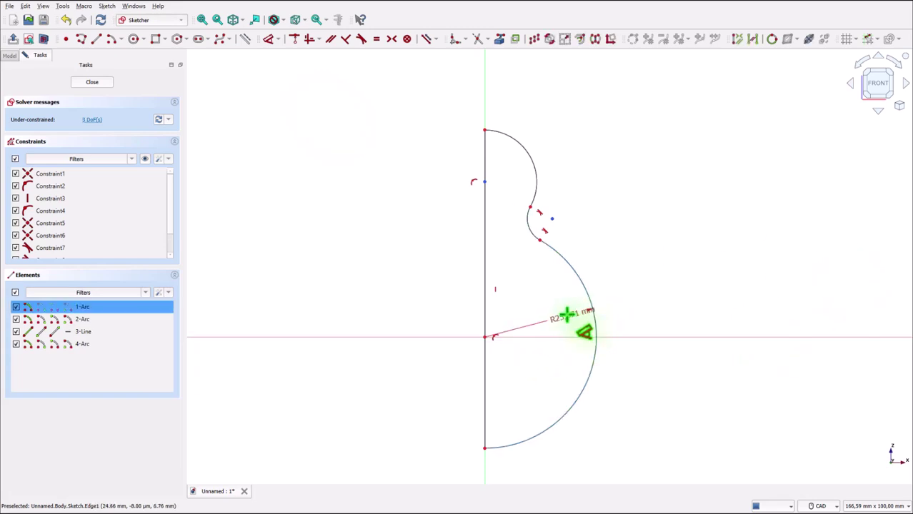
left_click(556, 315)
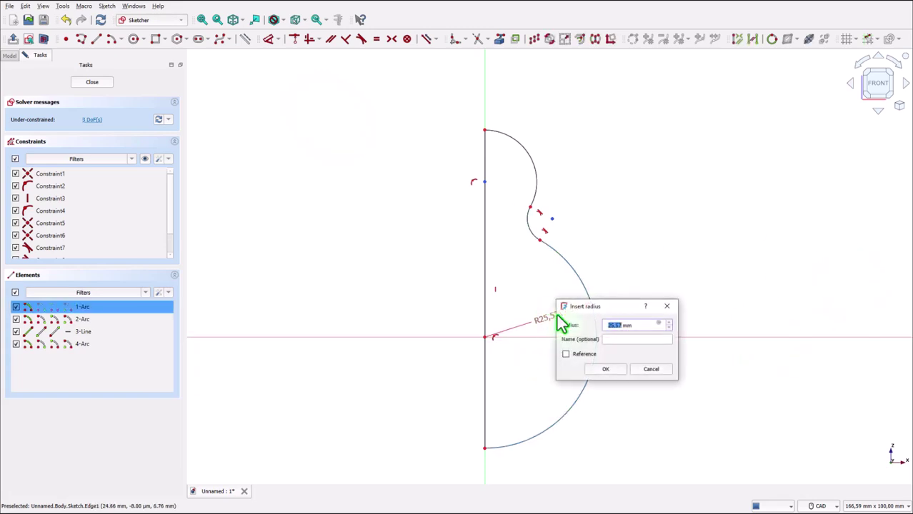
type("25")
key("Return")
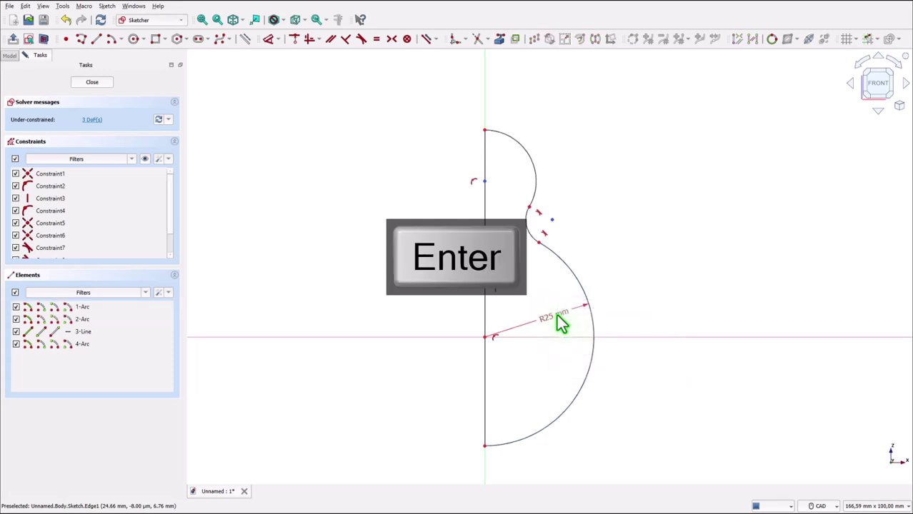
left_click(525, 152)
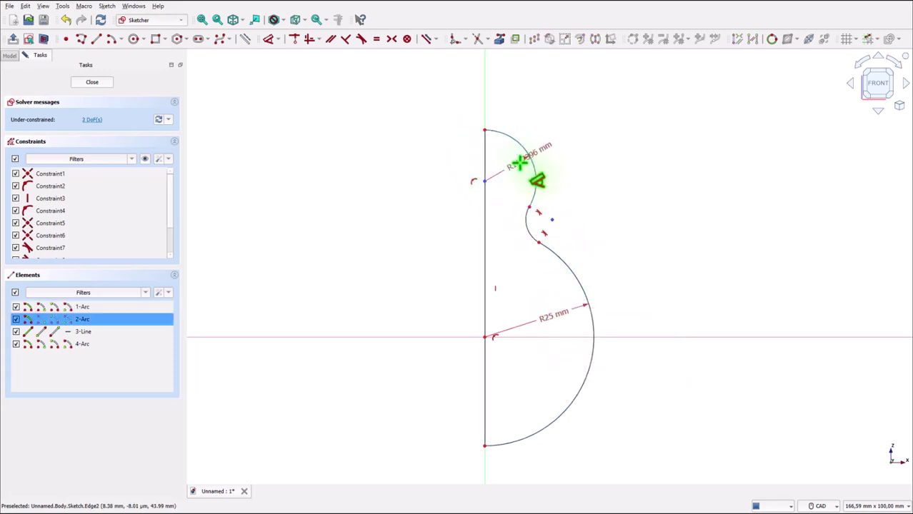
left_click(560, 132)
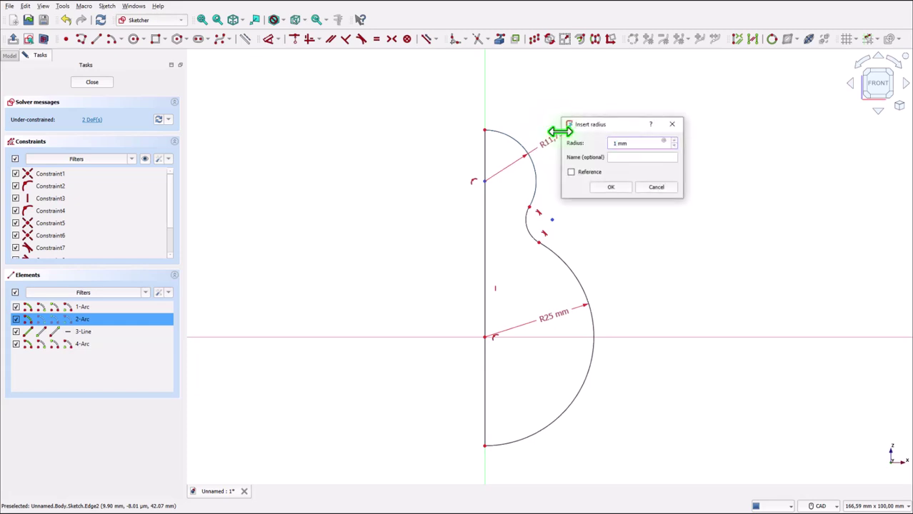
type("15")
key("Return")
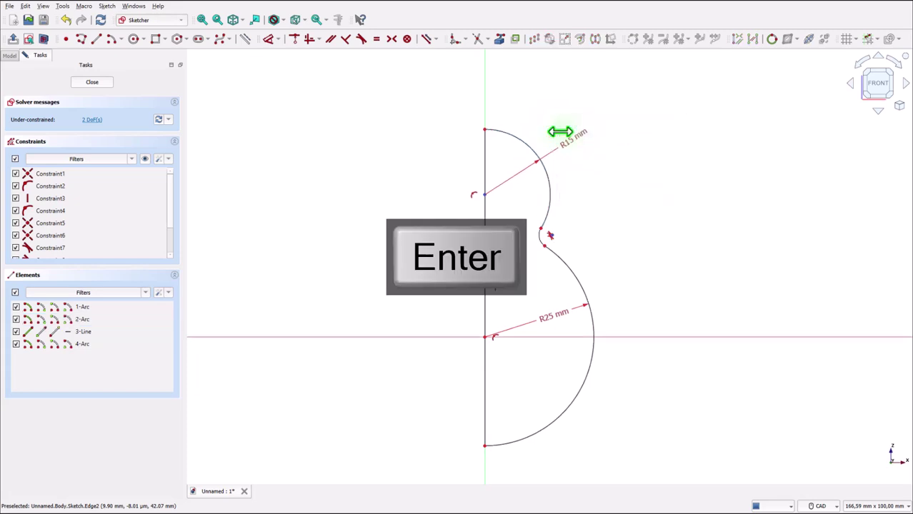
left_click(541, 241)
left_click(523, 259)
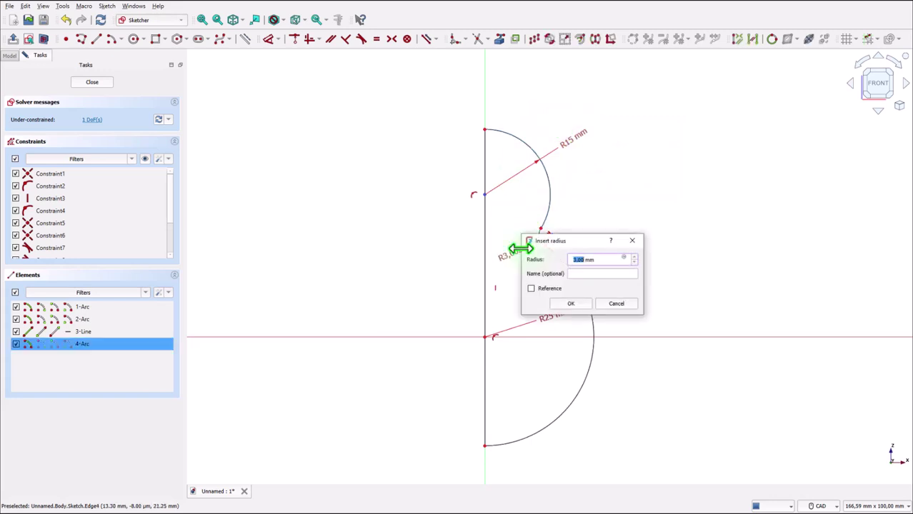
key("Return")
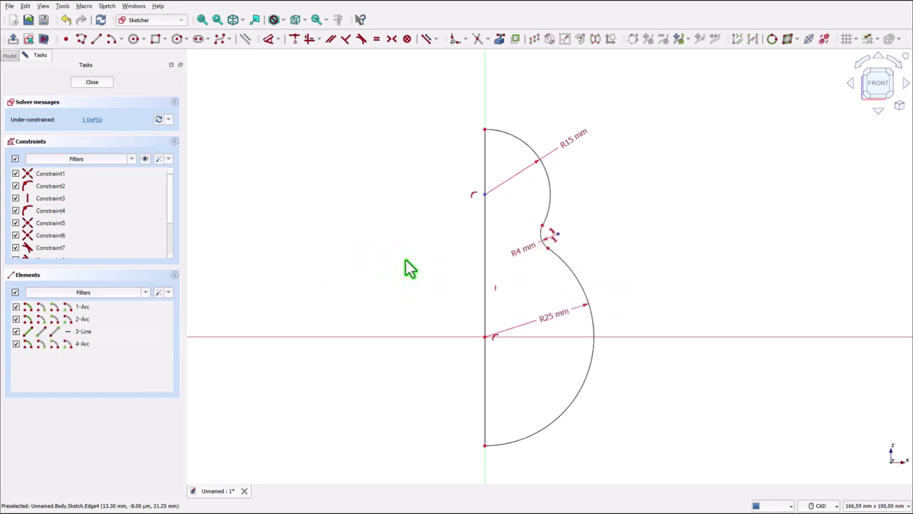
Make the vertical line construction geometry and place the upper arc centre 25 mm above the origin.
left_click(484, 265)
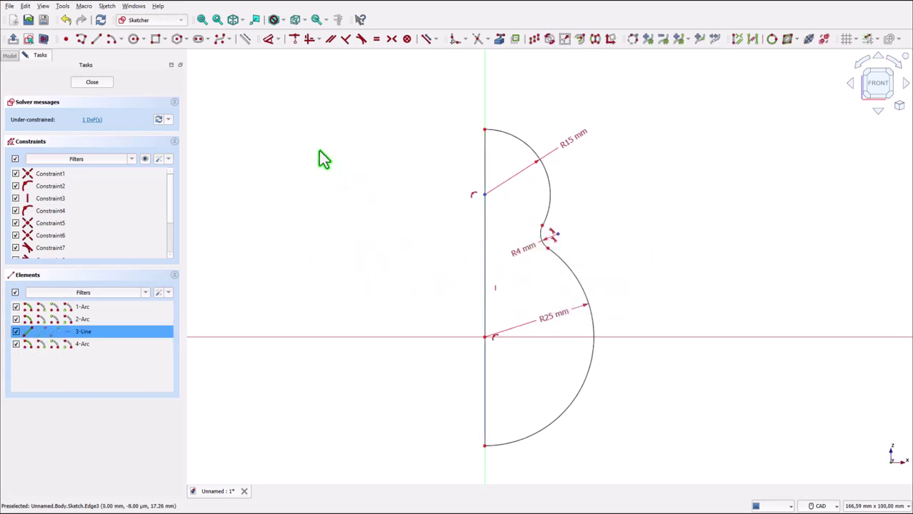
left_click(245, 39)
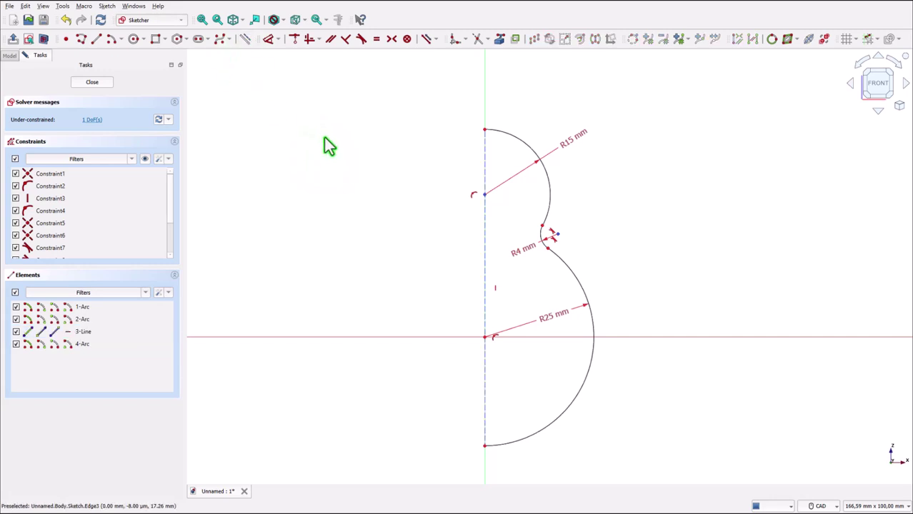
key("v")
key("f")
key("i")
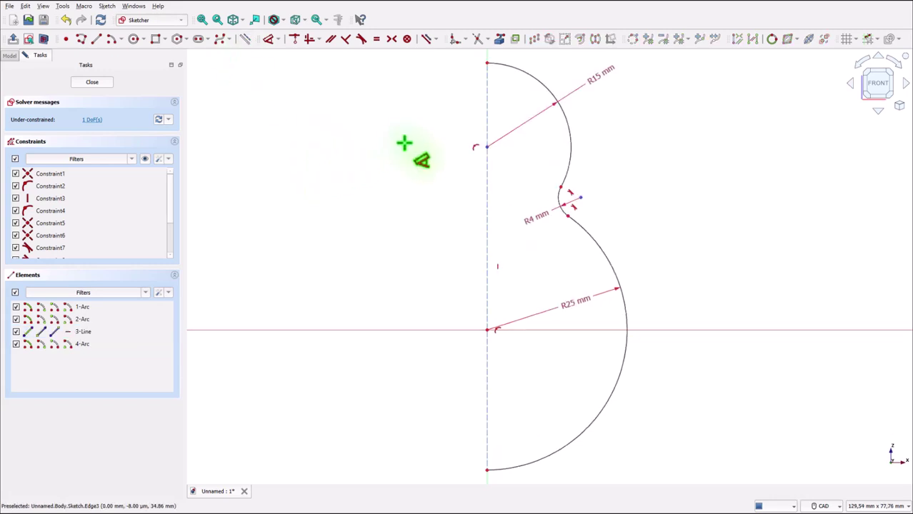
left_click(487, 146)
left_click_drag(458, 299, 415, 249)
left_click(415, 249)
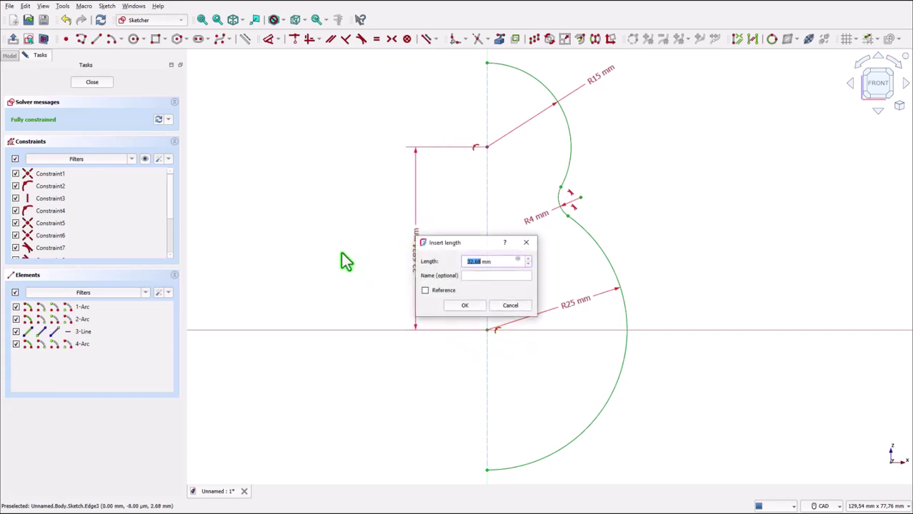
type("25")
key("Return")
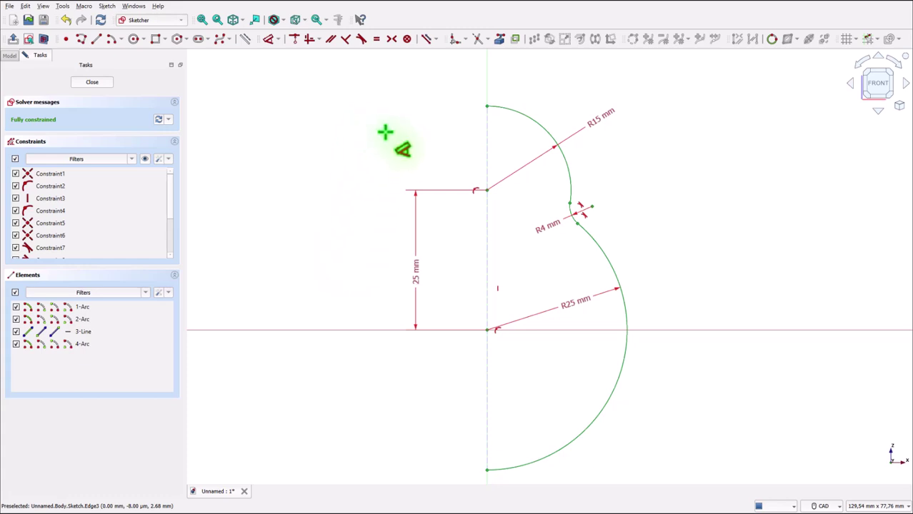
Draw a small rectangle from the upper arc's top vertex against the vertical axis.
left_click(157, 40)
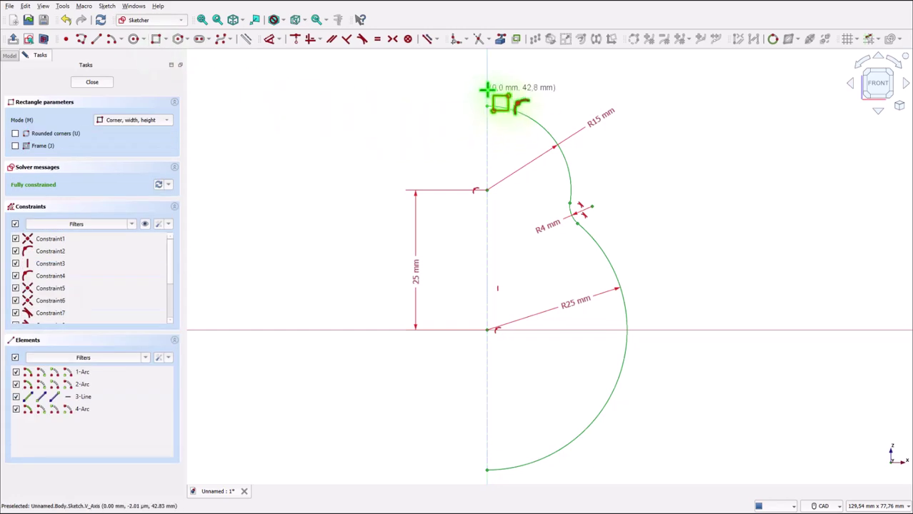
left_click(486, 90)
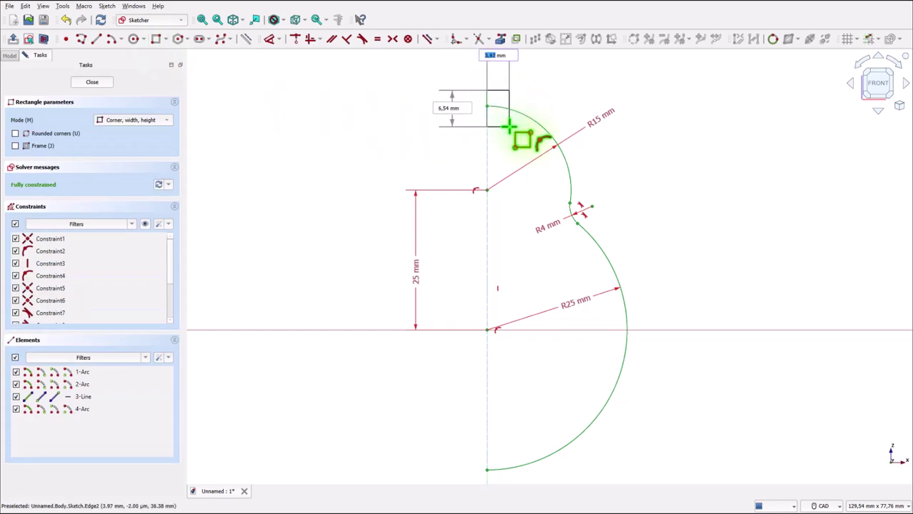
left_click(509, 127)
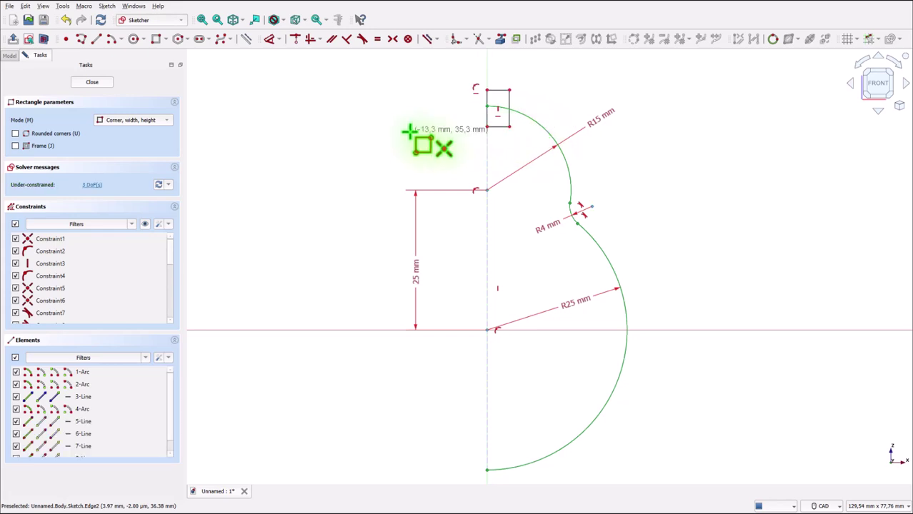
Constrain the rectangle's top edge to 2.5 mm wide.
left_click(270, 40)
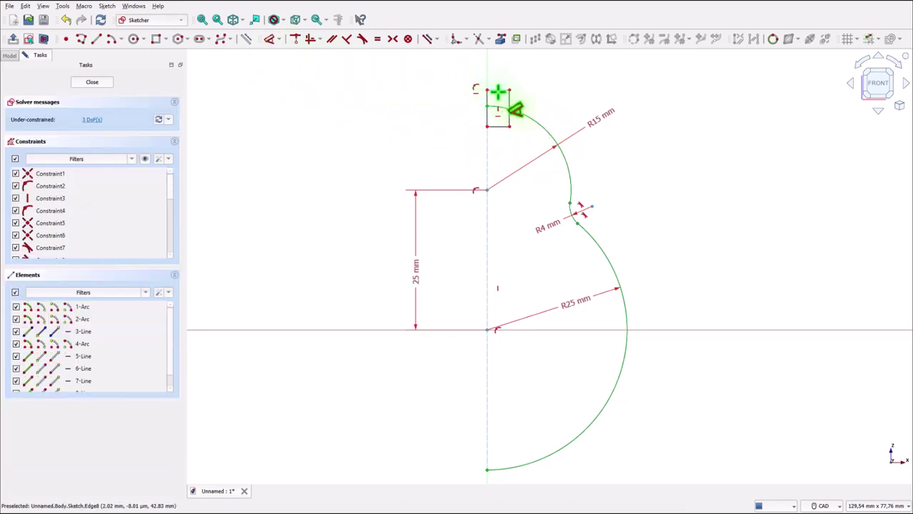
left_click(498, 87)
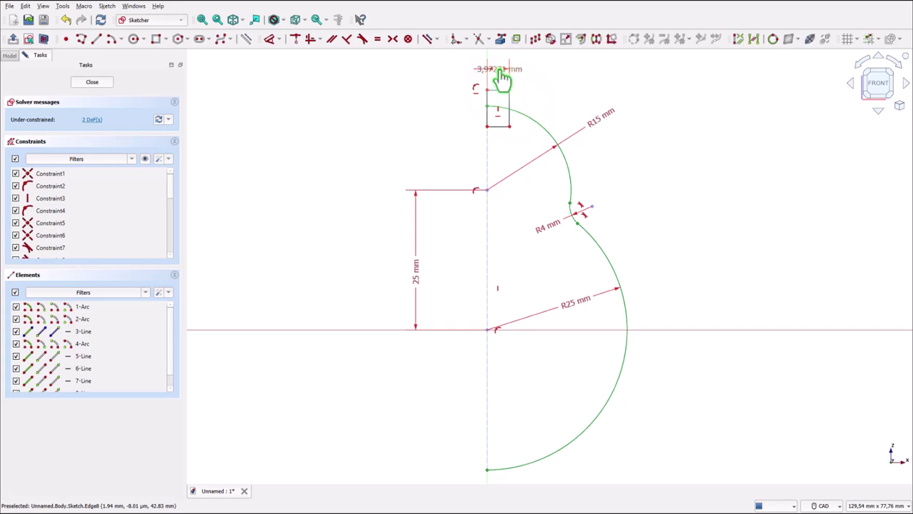
left_click(504, 77)
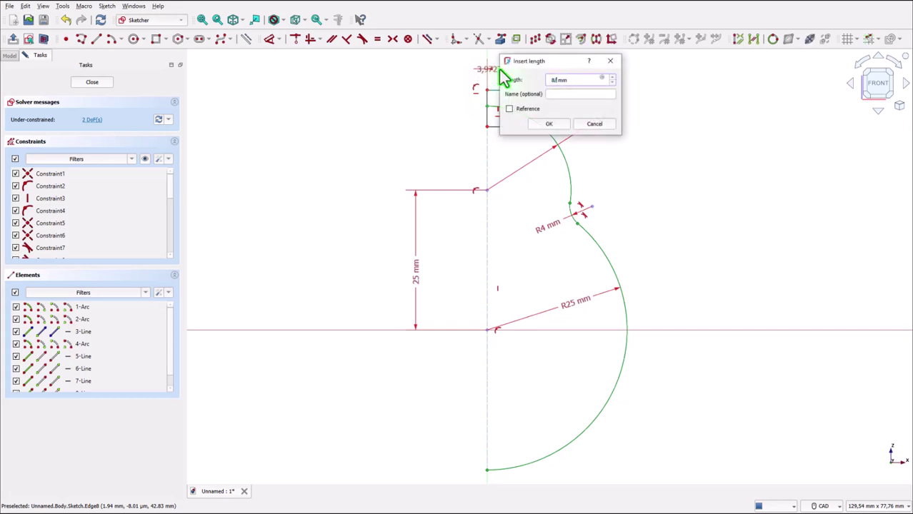
key("BackSpace")
key("Return")
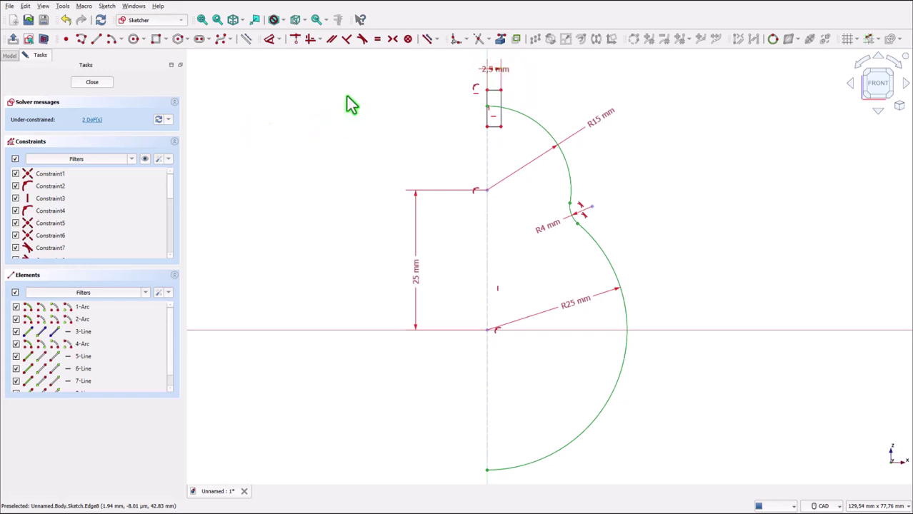
Make the upper arc tangent to the rectangle's side.
left_click(479, 38)
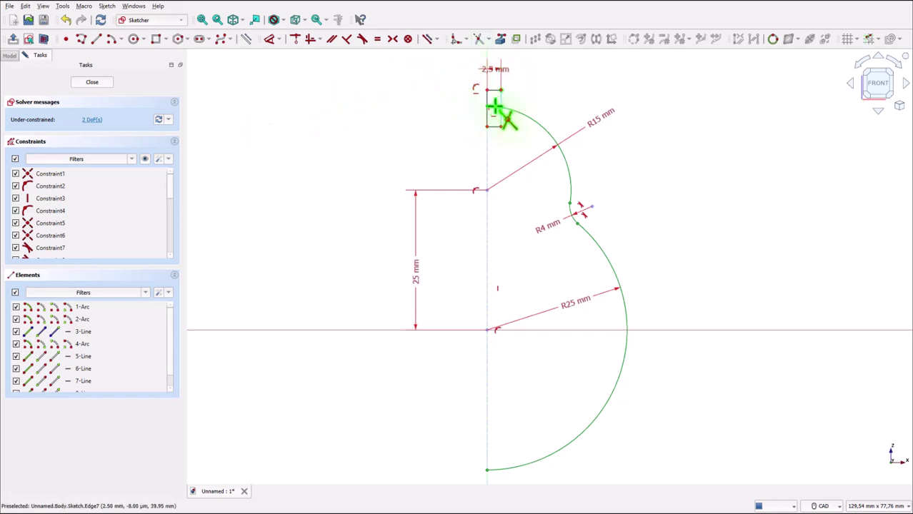
scroll(488, 108, "up", 5)
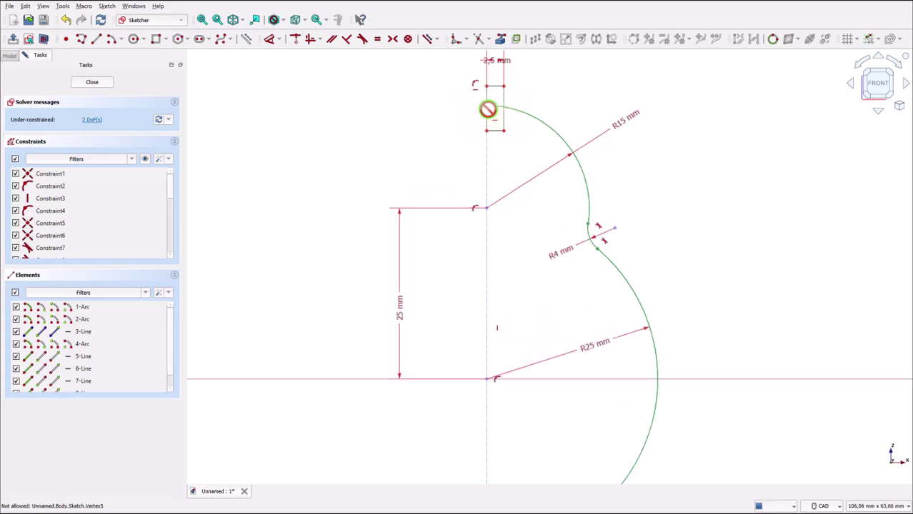
left_click(504, 103)
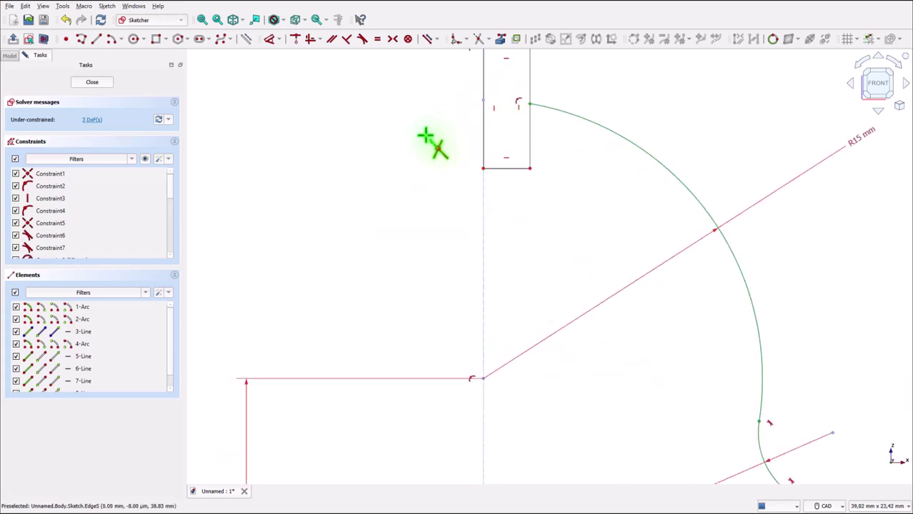
scroll(427, 143, "down", 3)
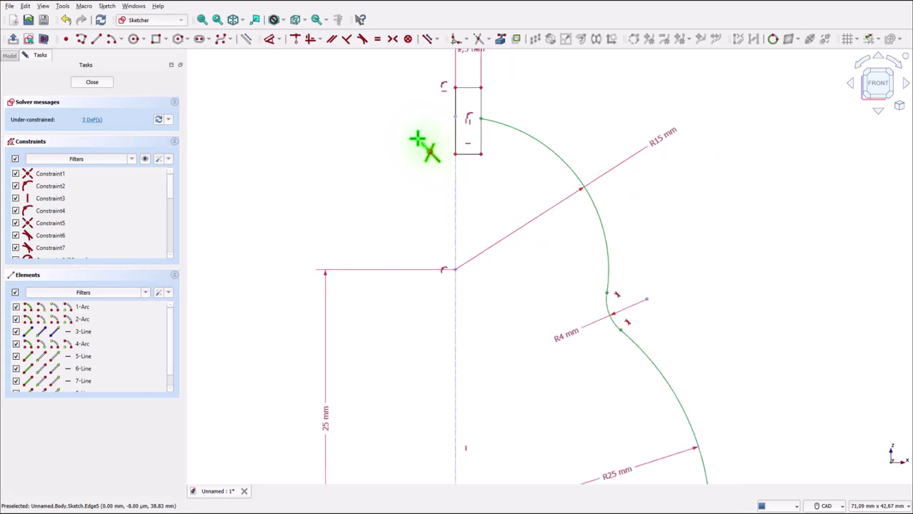
right_click(532, 82)
Delete the rectangle's lines, including the leftover short horizontal line.
left_click_drag(530, 77, 433, 118)
key("Delete")
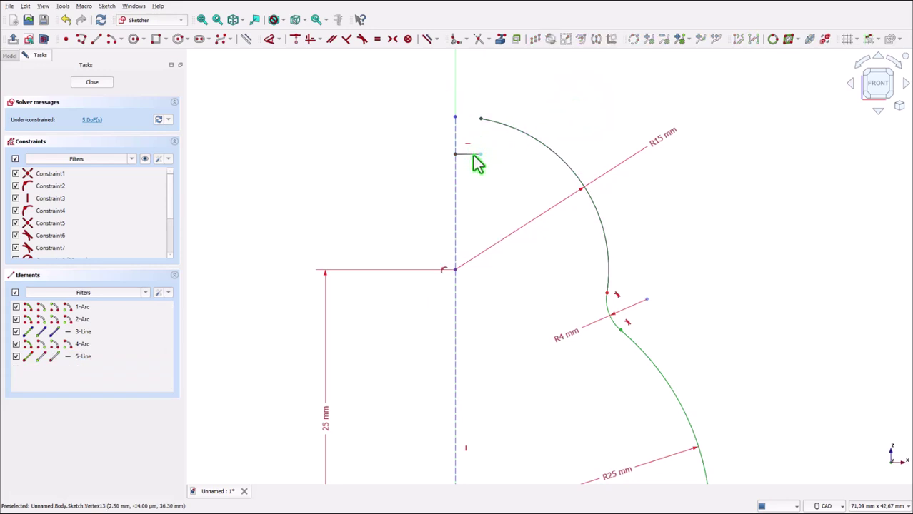
left_click_drag(436, 150, 490, 166)
key("Delete")
Level the upper arc's top end with the line's top and fix it 2.5 mm from the axis.
left_click(457, 126)
left_click(481, 119)
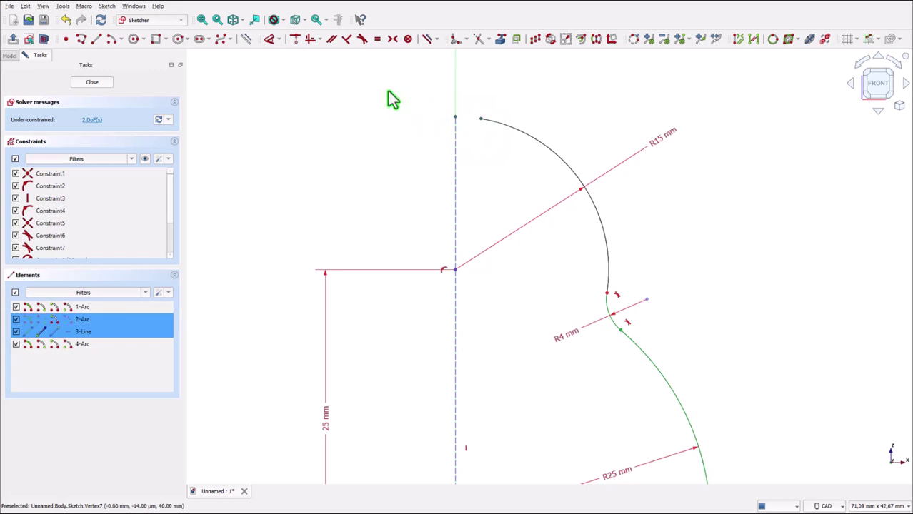
left_click(309, 43)
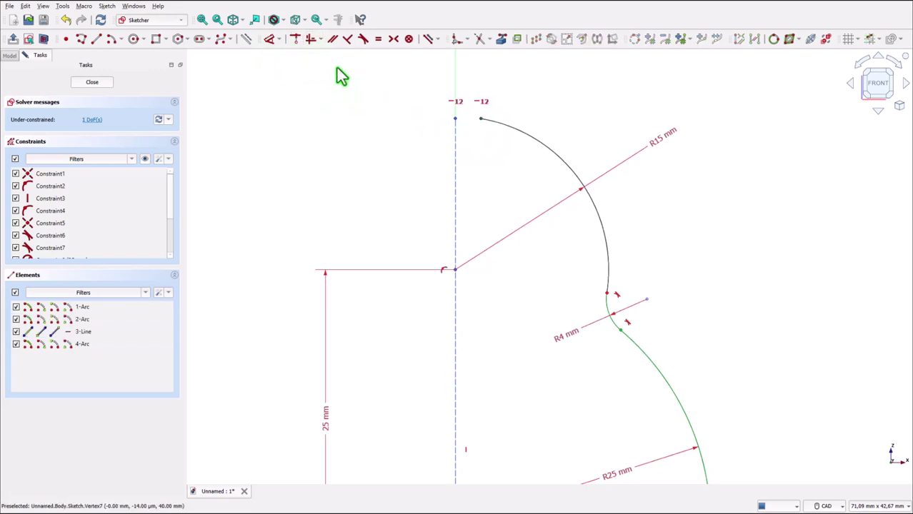
left_click(272, 40)
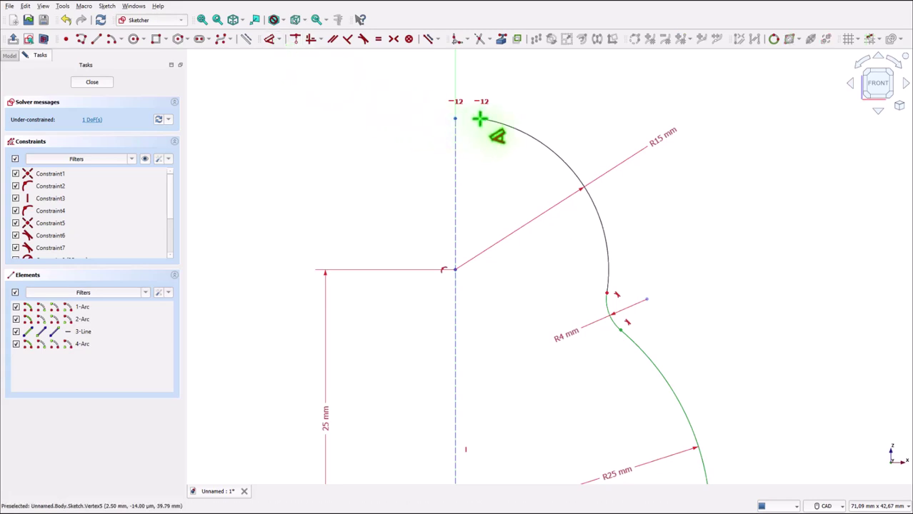
left_click(478, 119)
left_click_drag(464, 128, 434, 81)
double_click(434, 80)
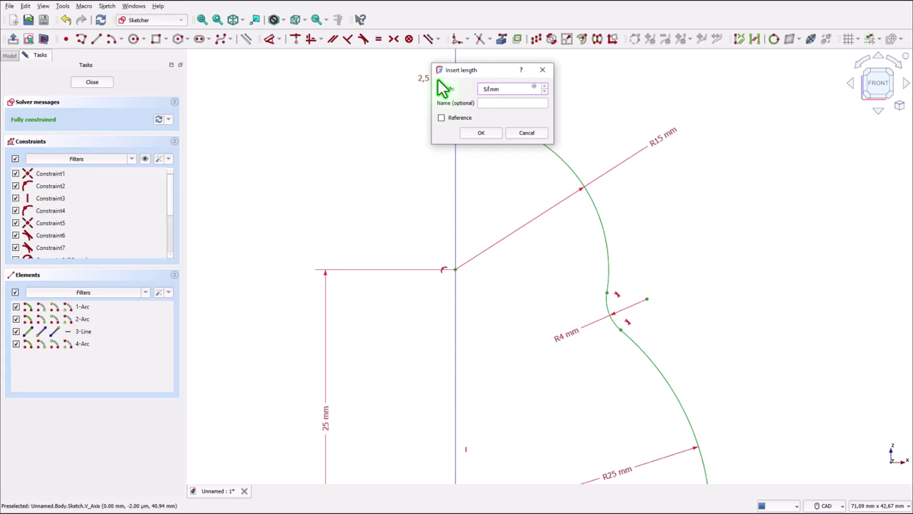
key("Return")
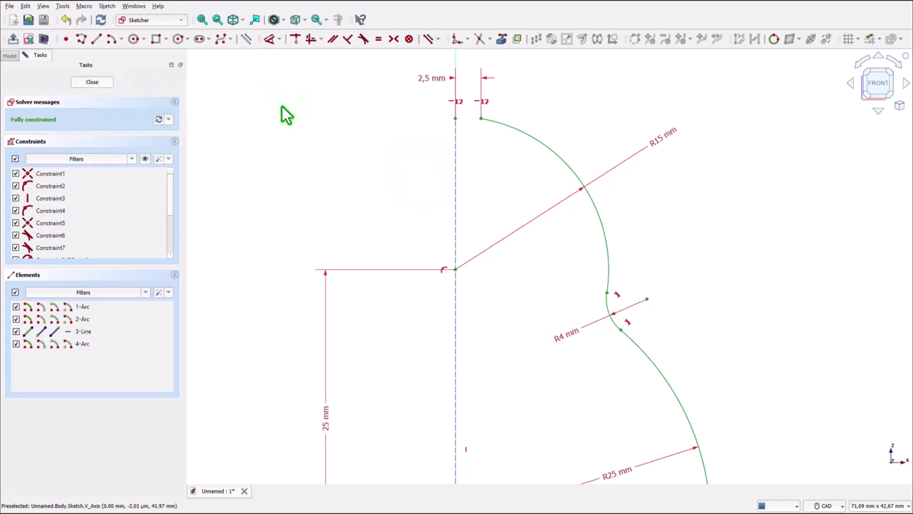
scroll(283, 118, "down", 3)
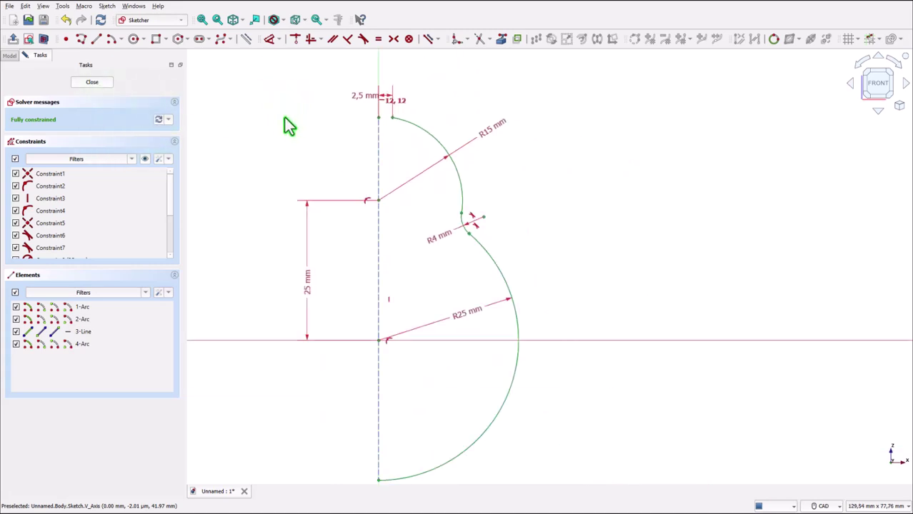
Close the profile sketch and compare it against the pipe-clamp reference drawing in Photos.
left_click(93, 85)
key("alt+Tab")
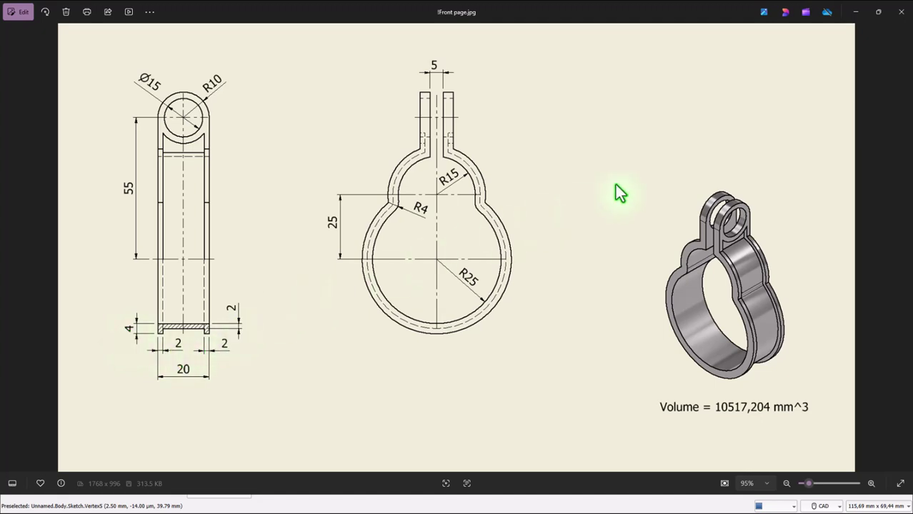
key("alt+Tab")
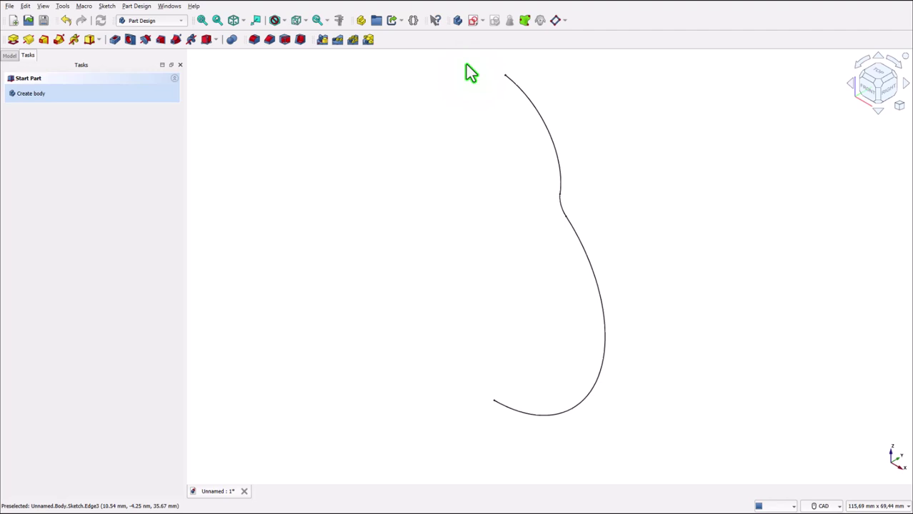
Create a sketch on the YZ plane referencing the profile's vertical edge as external geometry.
left_click(471, 21)
scroll(394, 133, "down", 4)
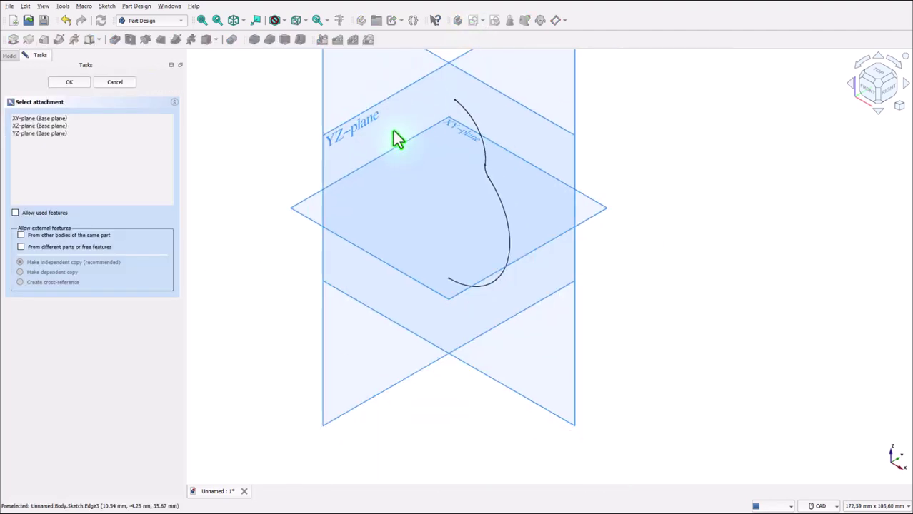
left_click(460, 75)
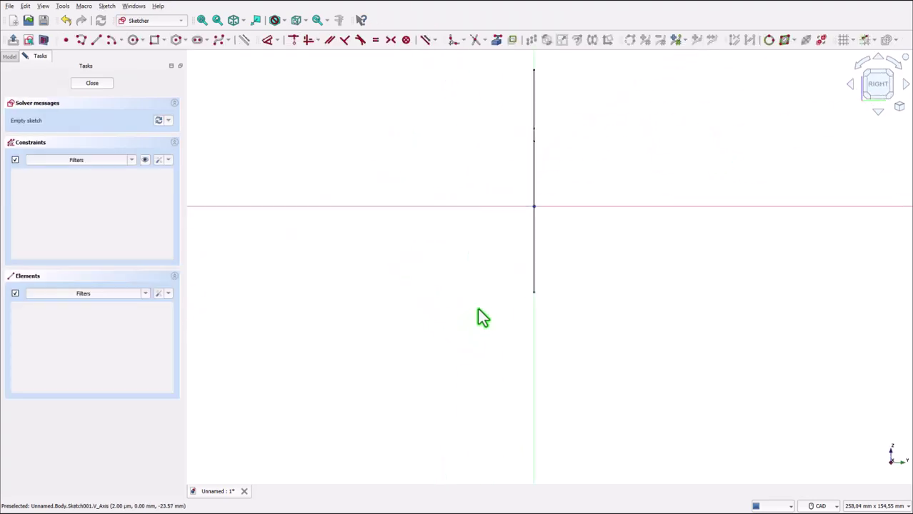
left_click(496, 40)
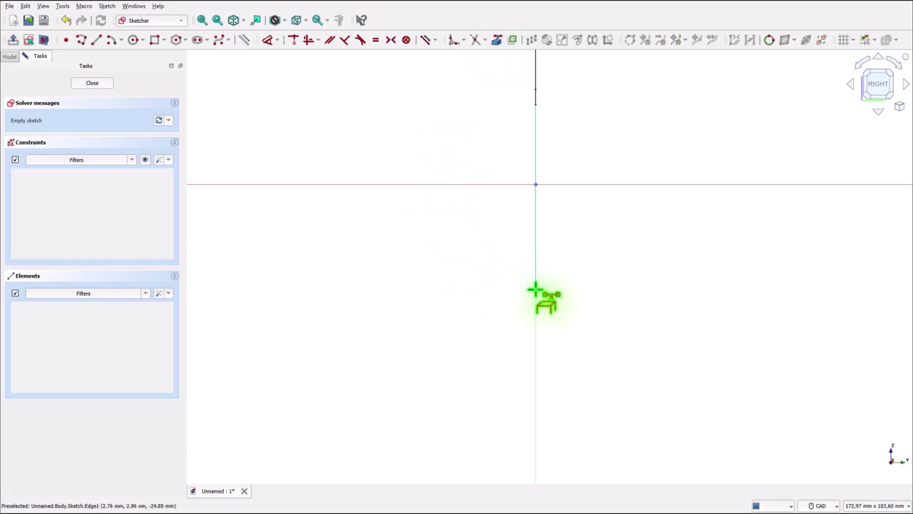
left_click(535, 290)
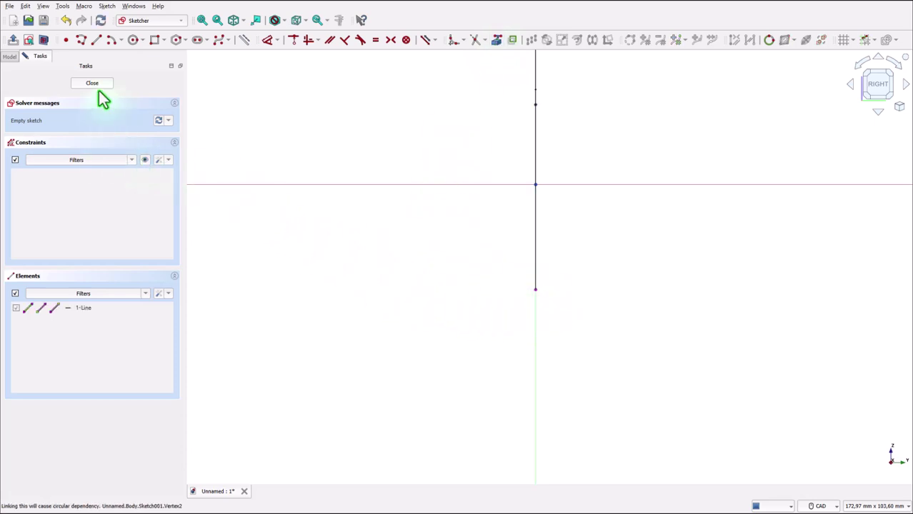
Draw a closed, stepped hat-shaped polyline as the band's cross-section.
left_click(81, 40)
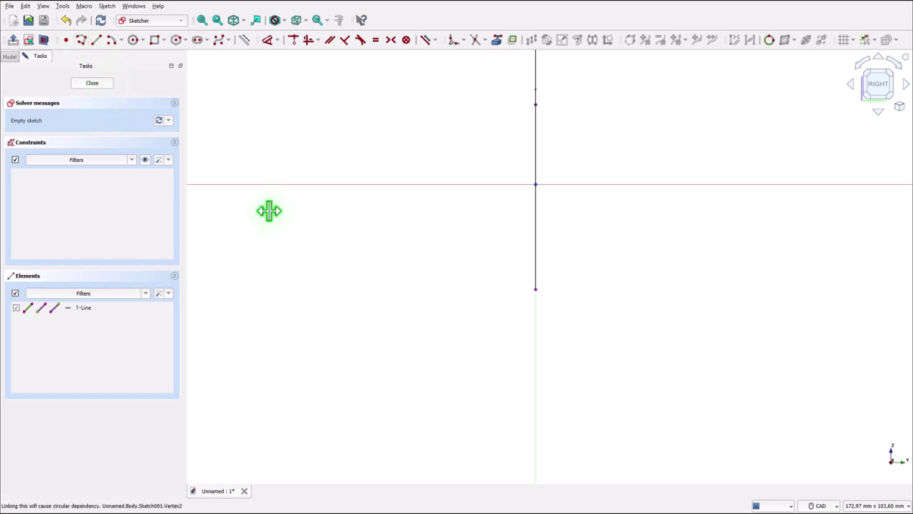
left_click(489, 325)
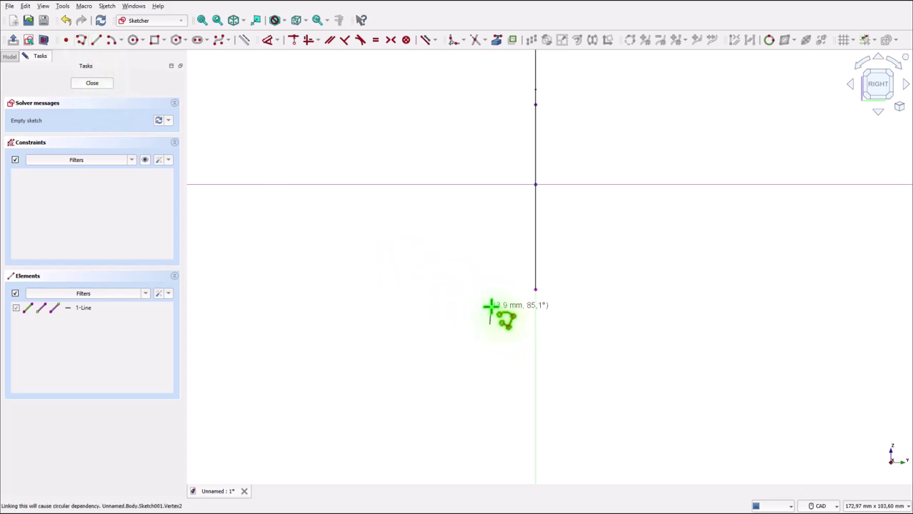
left_click(489, 304)
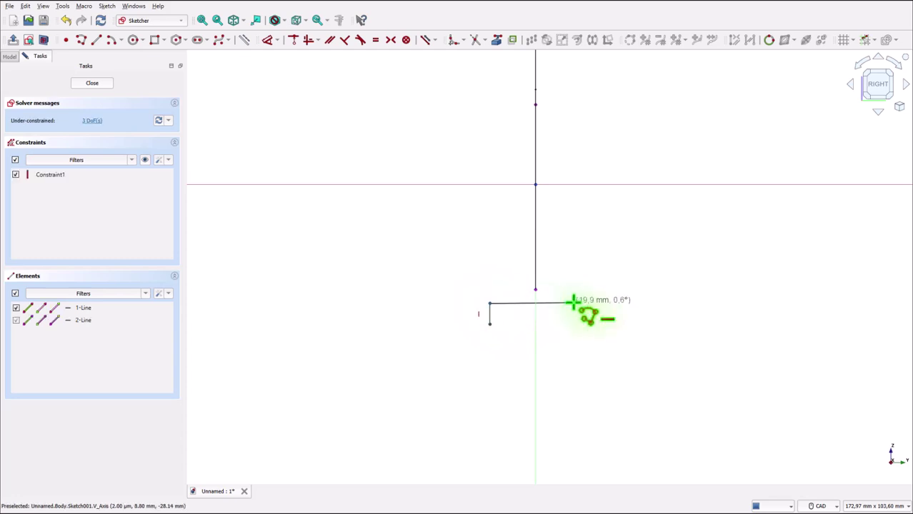
left_click(576, 305)
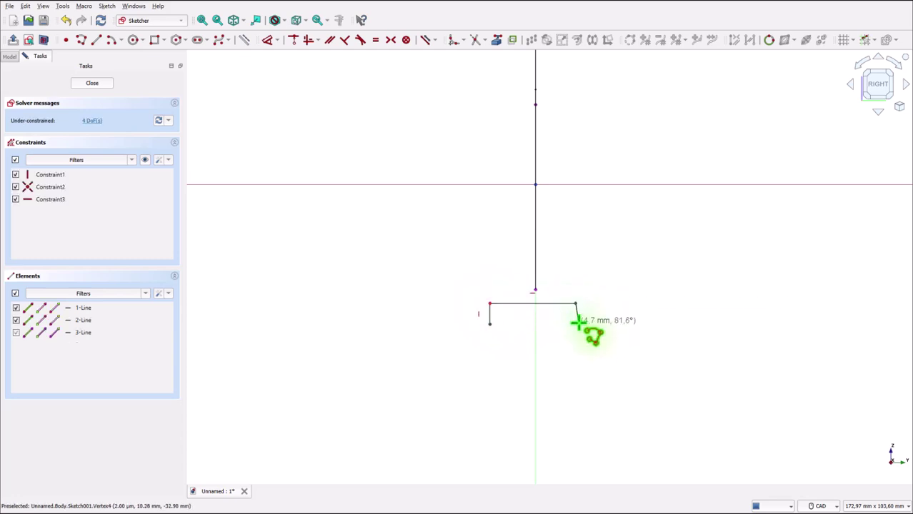
double_click(575, 326)
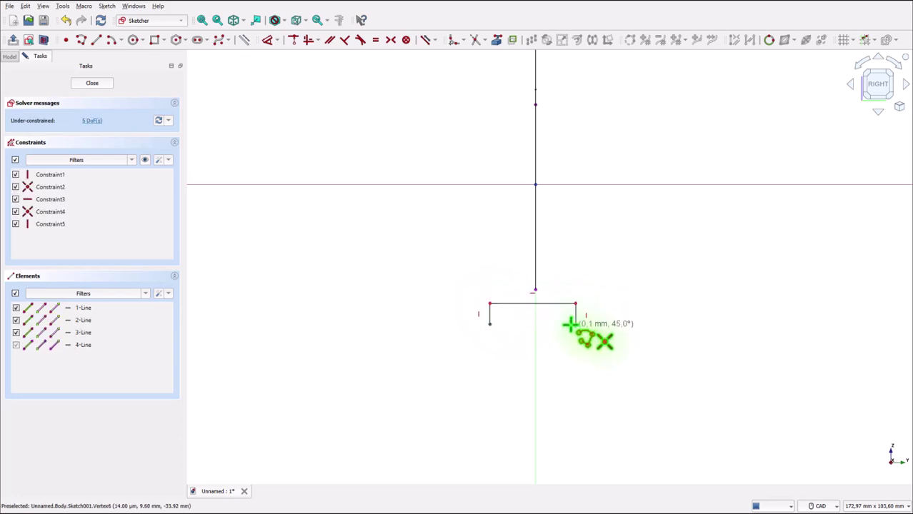
right_click(564, 332)
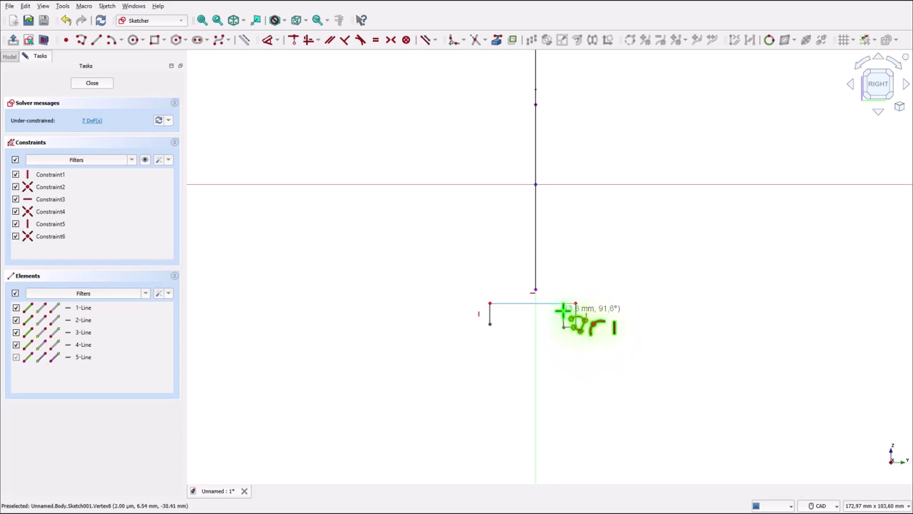
left_click(563, 313)
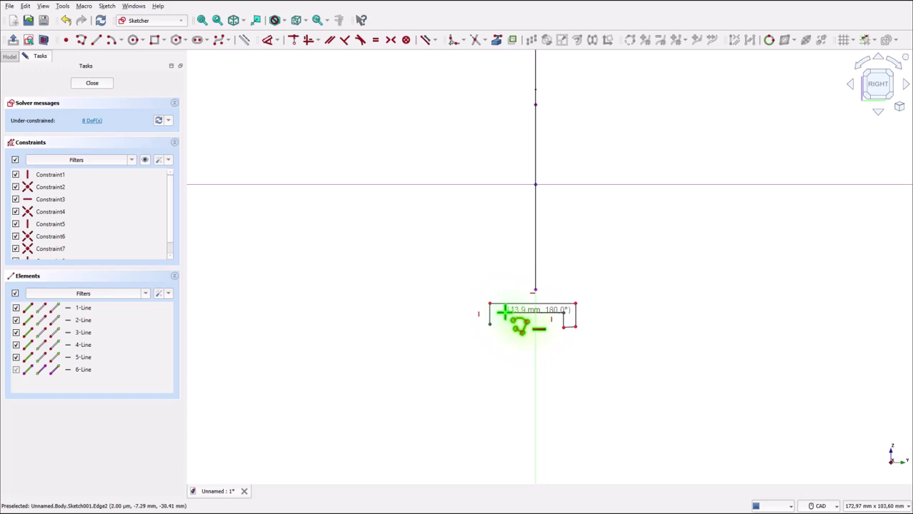
left_click(504, 313)
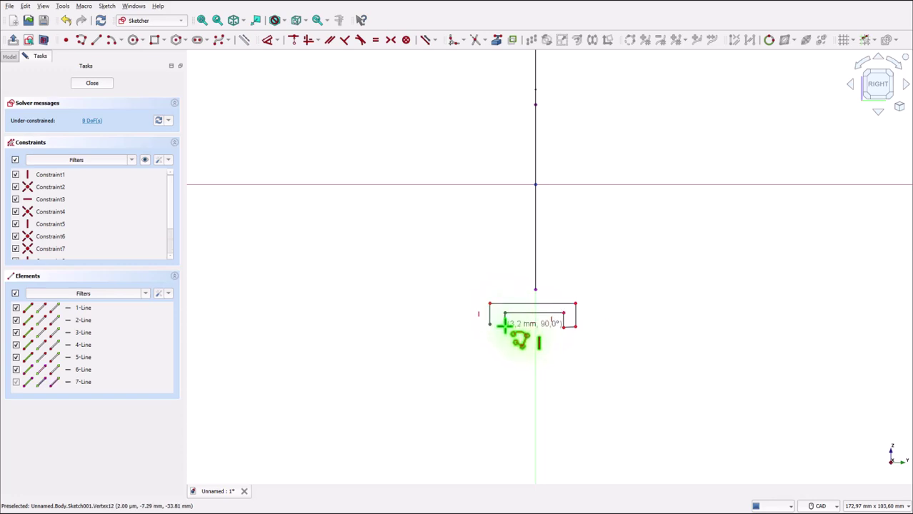
left_click(504, 325)
left_click(491, 325)
scroll(544, 368, "up", 1)
scroll(504, 353, "up", 1)
scroll(464, 339, "up", 1)
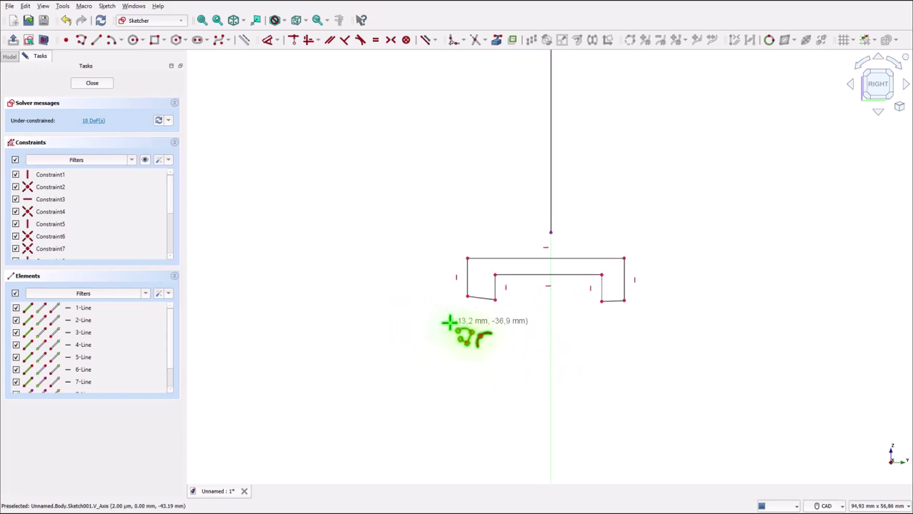
Make both bottom flange edges horizontal and equal in length, and the inner vertical sides equal.
right_click(449, 323)
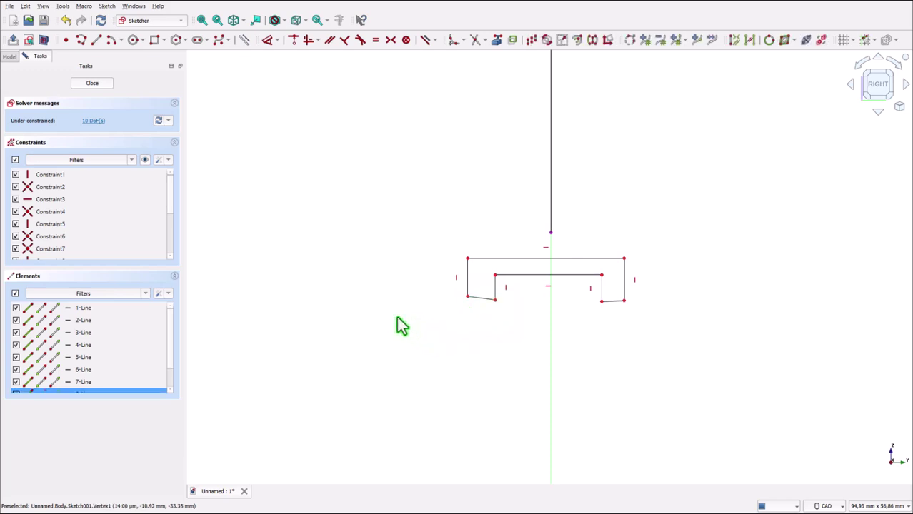
left_click(308, 40)
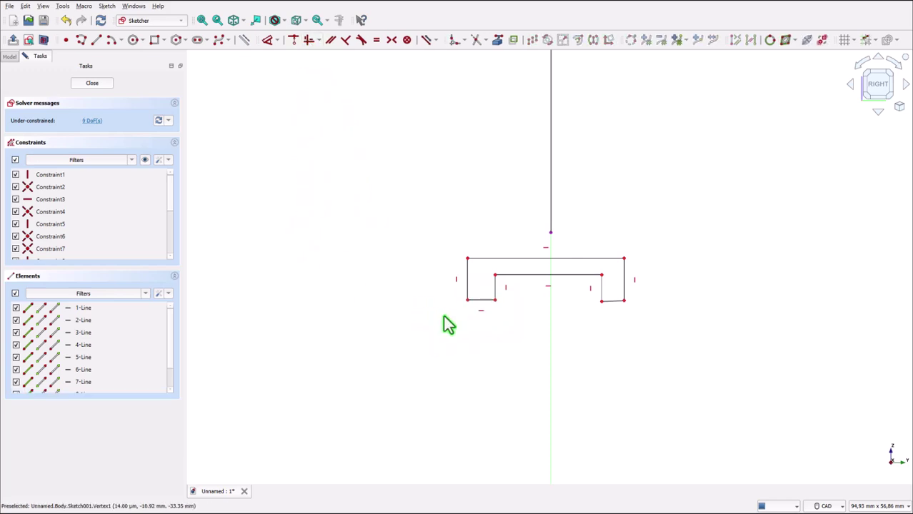
left_click(616, 303)
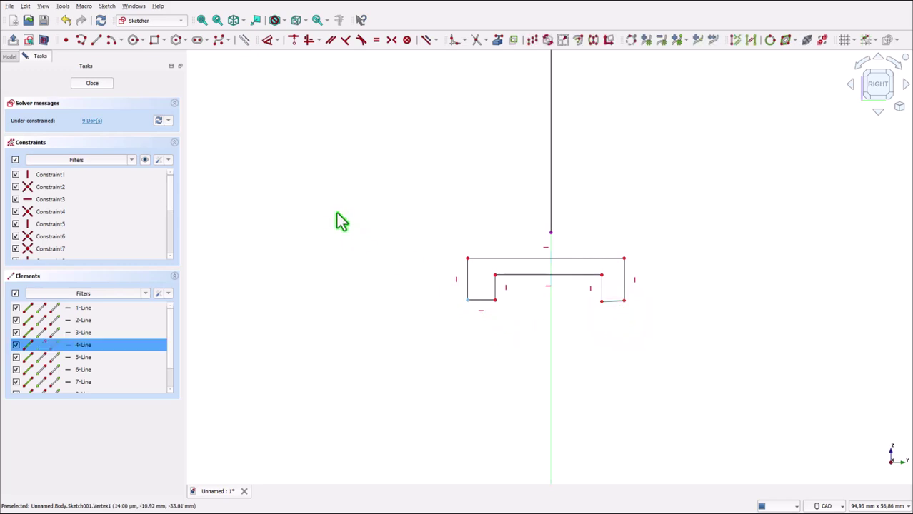
left_click(308, 40)
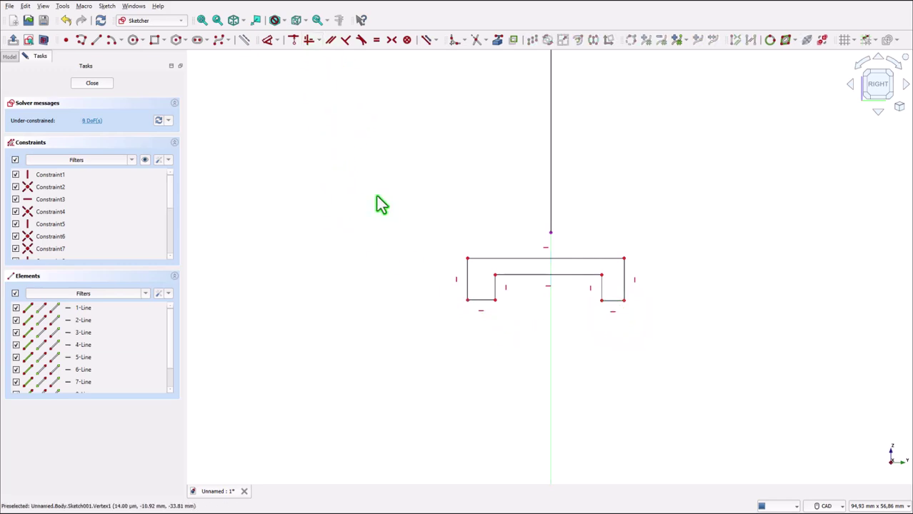
left_click(481, 301)
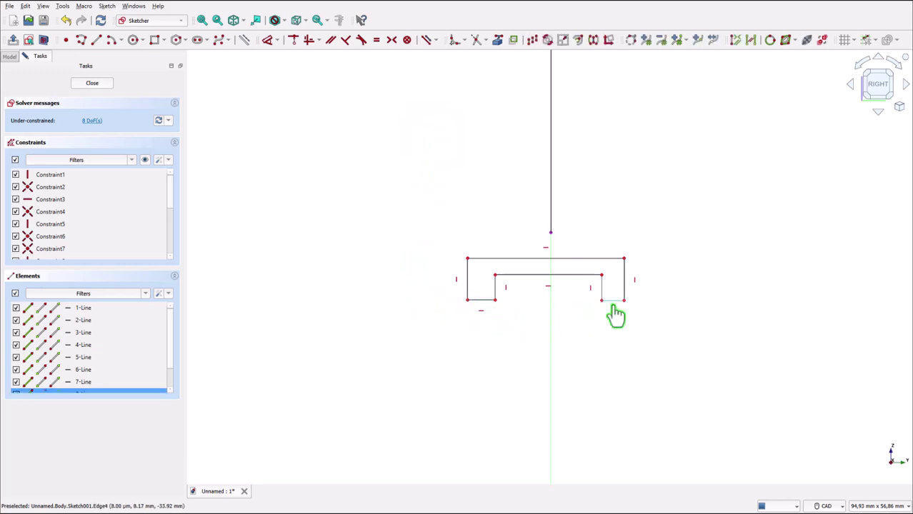
left_click(613, 301)
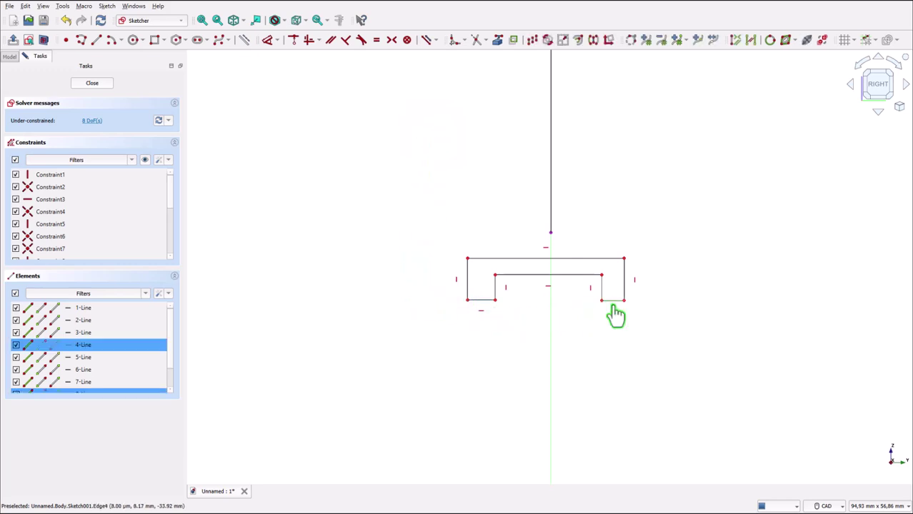
left_click(375, 41)
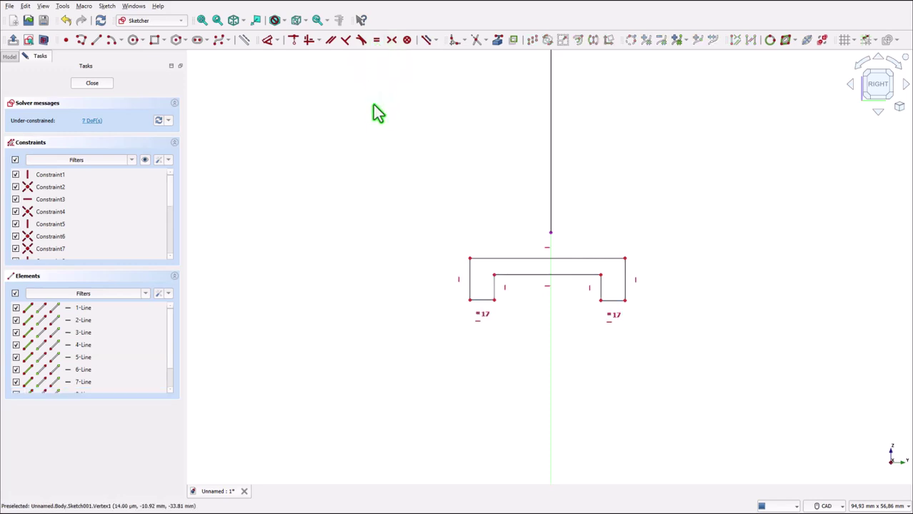
left_click(494, 296)
left_click(602, 297, "ctrl")
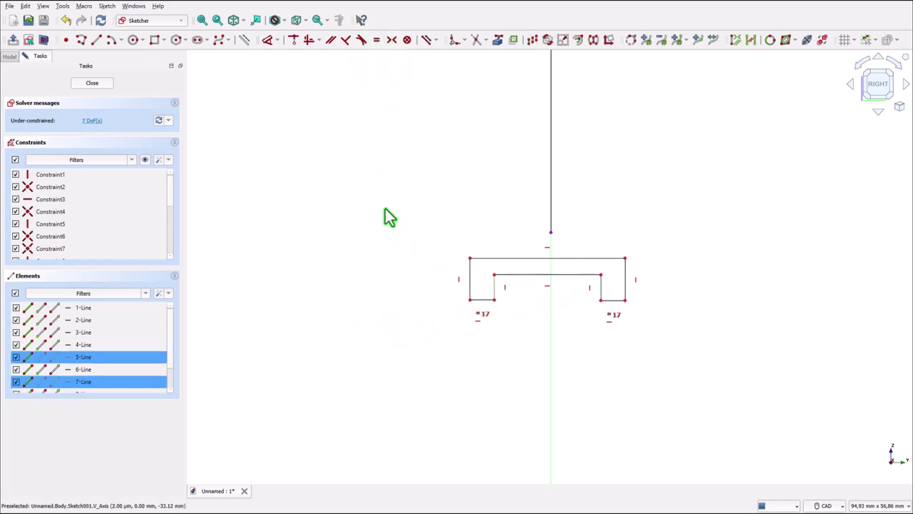
left_click(375, 41)
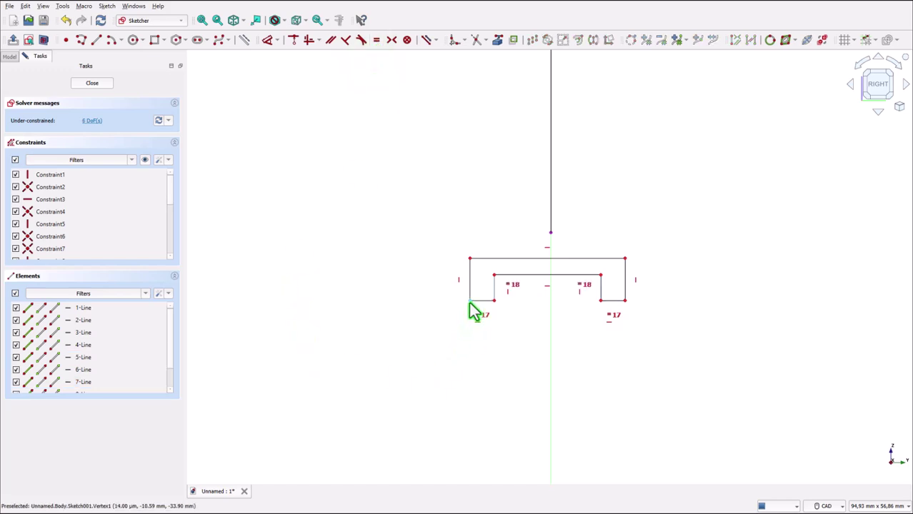
Make the top corners symmetric about the vertical axis, then widen the profile and raise its top line.
left_click(470, 260)
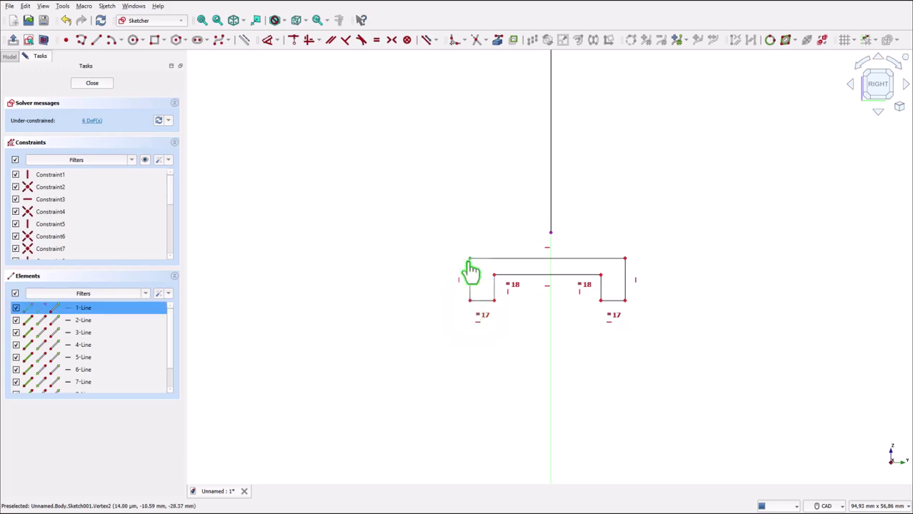
left_click(625, 260)
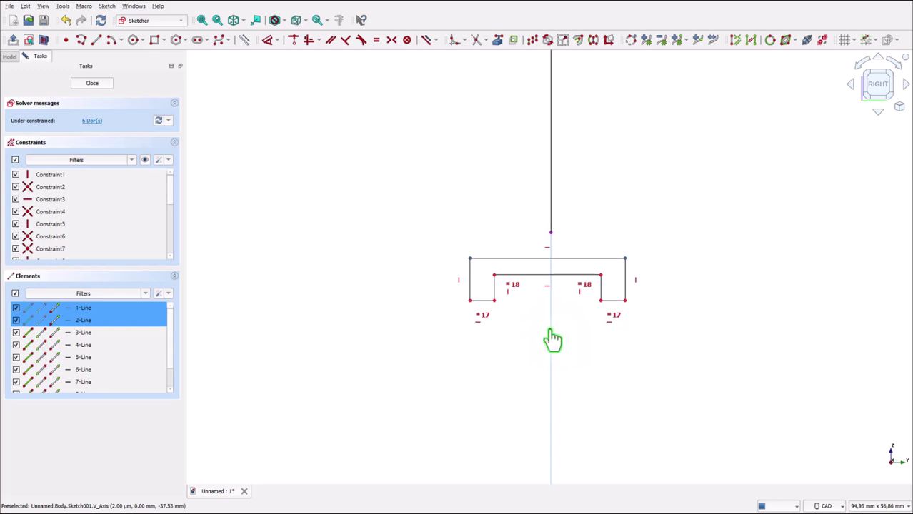
left_click(390, 41)
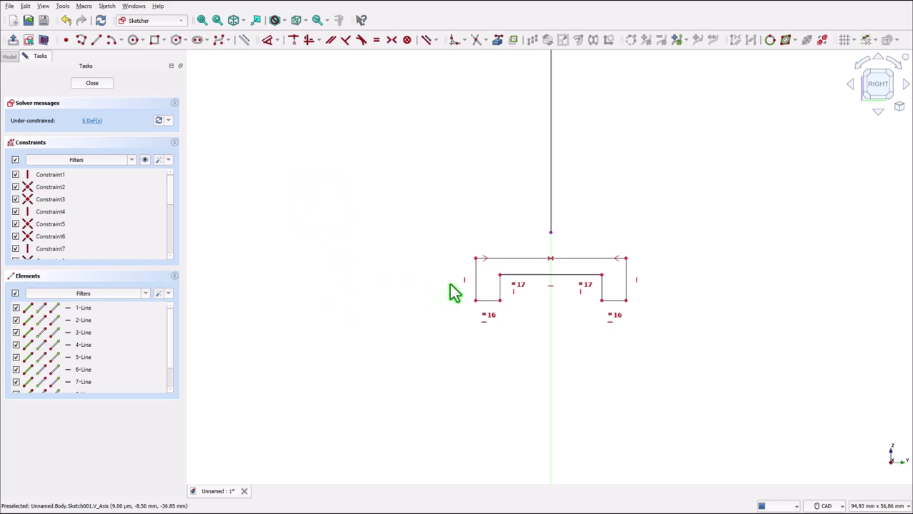
mouse_move(476, 303)
left_mouse_down()
mouse_move(446, 314)
mouse_move(435, 299)
mouse_move(463, 306)
mouse_move(452, 311)
mouse_move(510, 278)
mouse_move(522, 284)
left_mouse_up()
mouse_move(598, 260)
left_mouse_down()
mouse_move(600, 270)
mouse_move(600, 250)
left_mouse_up()
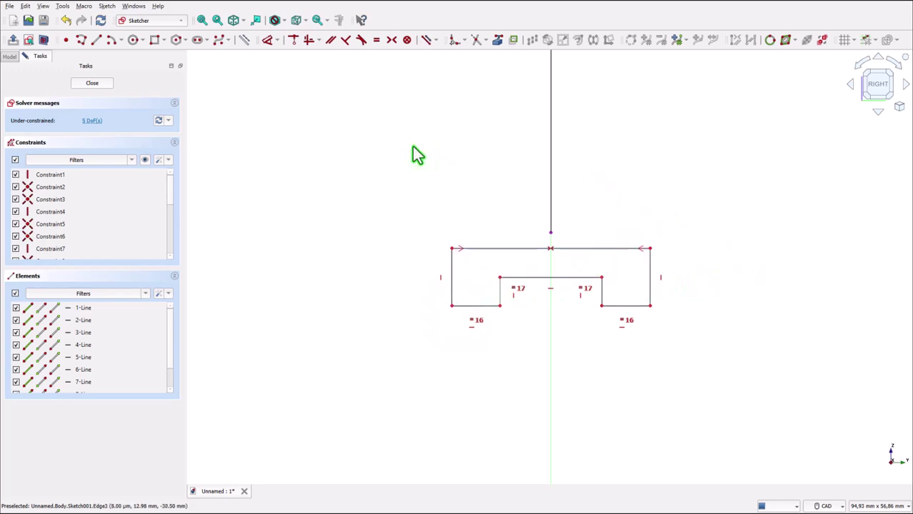
Attach the profile's top line to the path line's end and dimension its width as 20 mm.
left_click(294, 41)
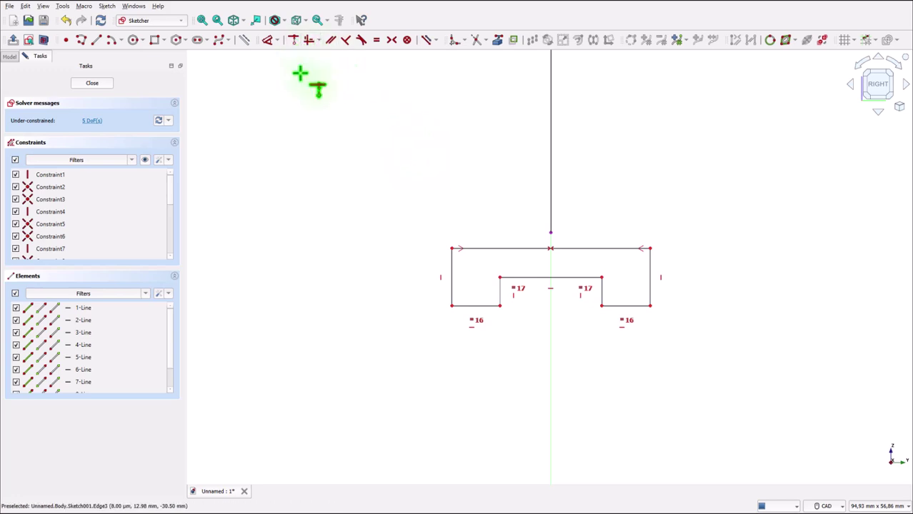
right_click(493, 256)
left_click(492, 250)
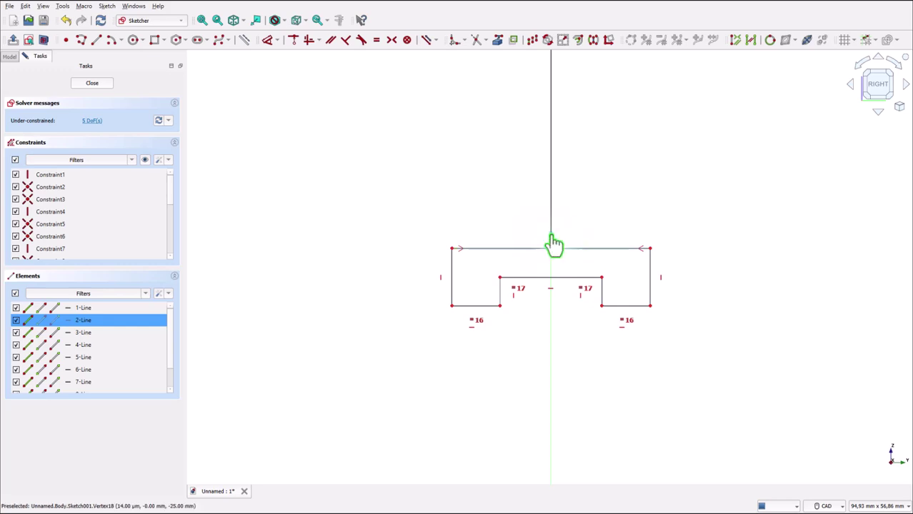
left_click(550, 233)
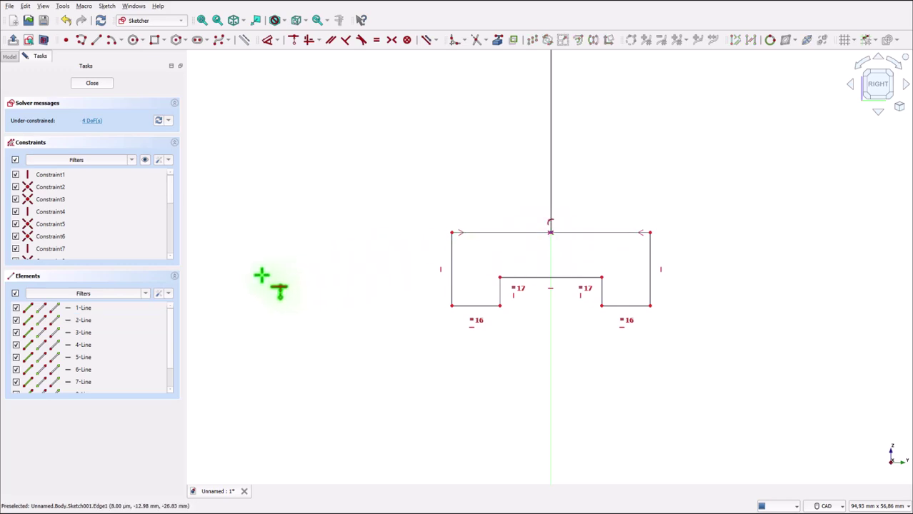
left_click(270, 41)
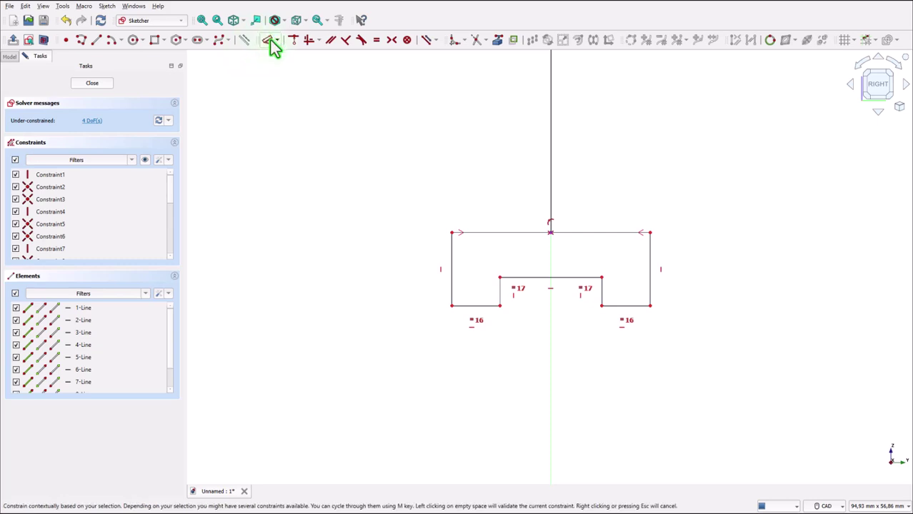
left_click(508, 232)
left_click(504, 185)
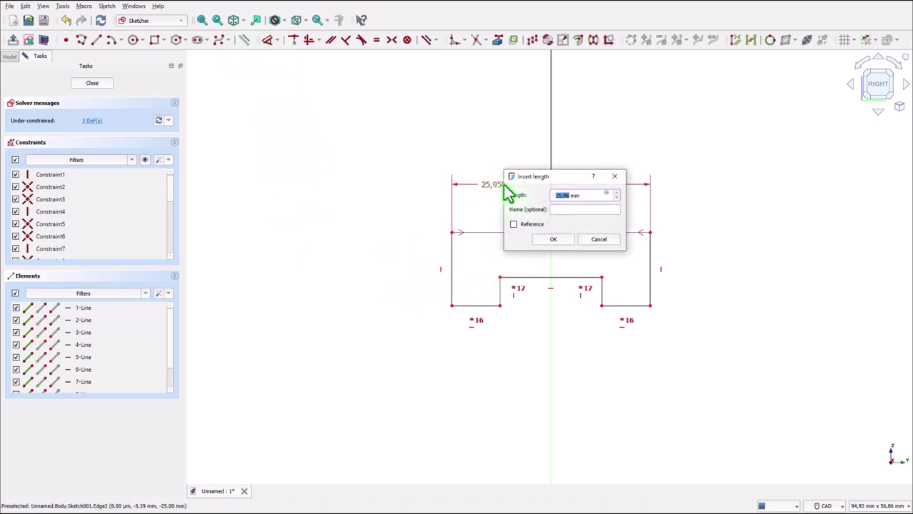
type("20")
key("Return")
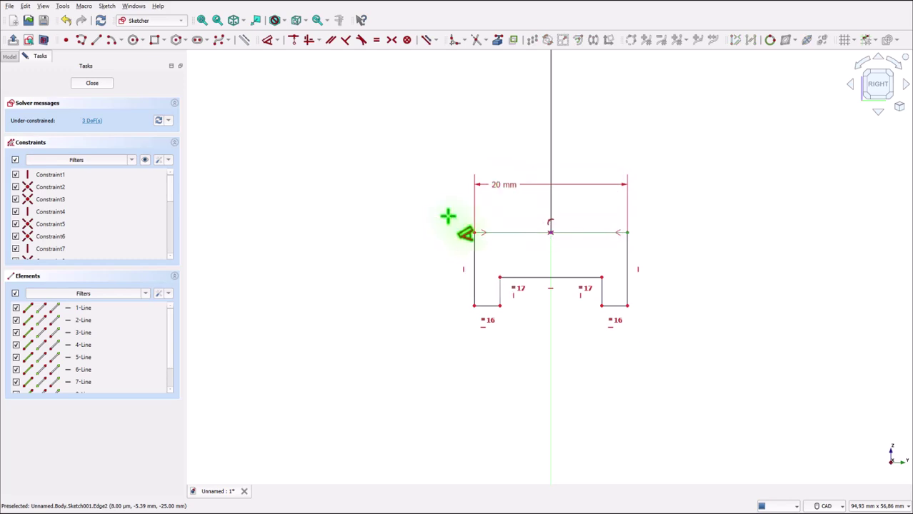
Dimension the step height 2 mm, step width 2 mm and overall profile height 4 mm.
left_click(500, 284)
left_click(434, 305)
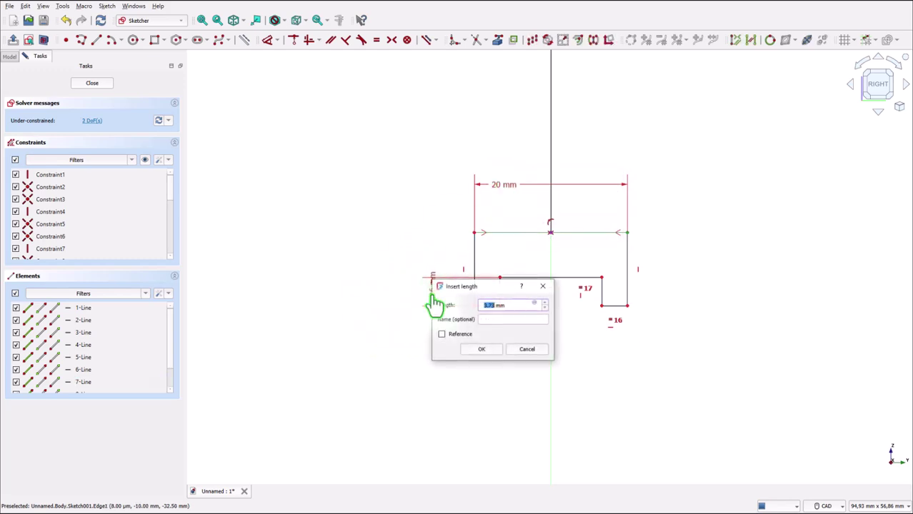
type("2")
key("Return")
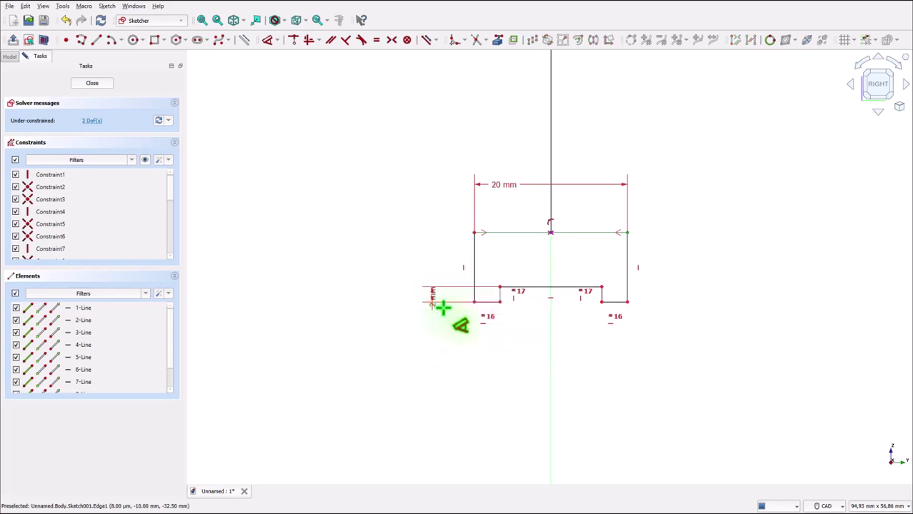
left_click(498, 302)
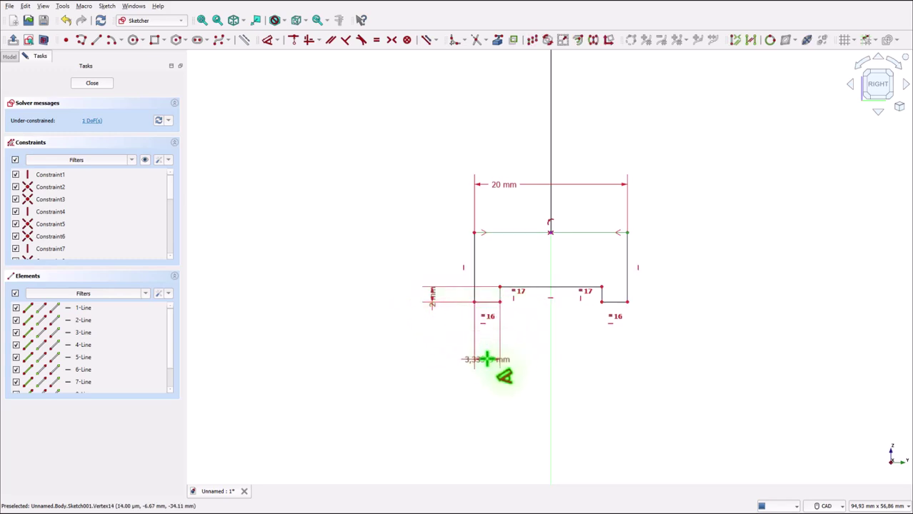
left_click(489, 358)
type("2")
key("Return")
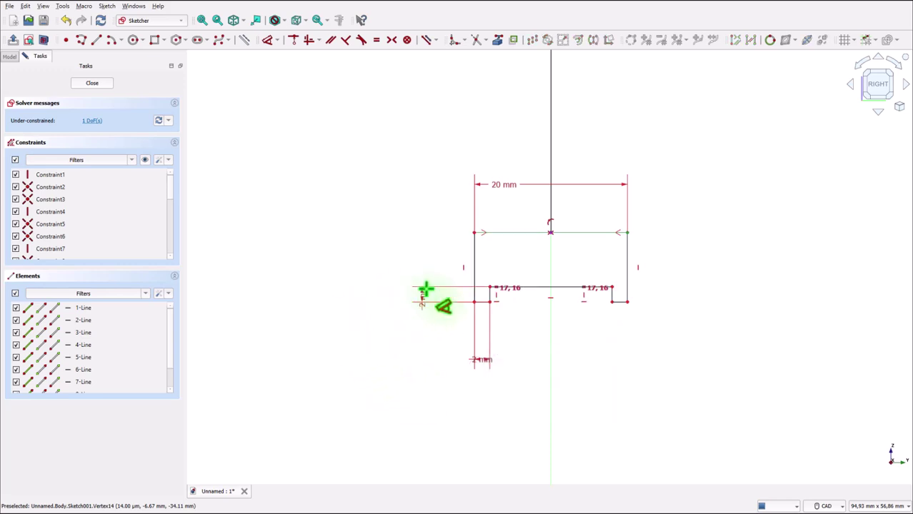
left_click(473, 259)
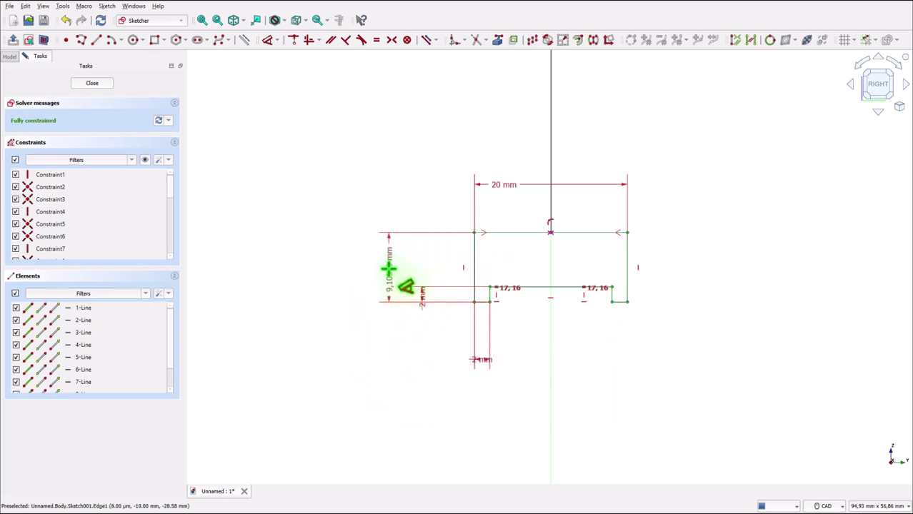
left_click(388, 281)
type("4")
key("Return")
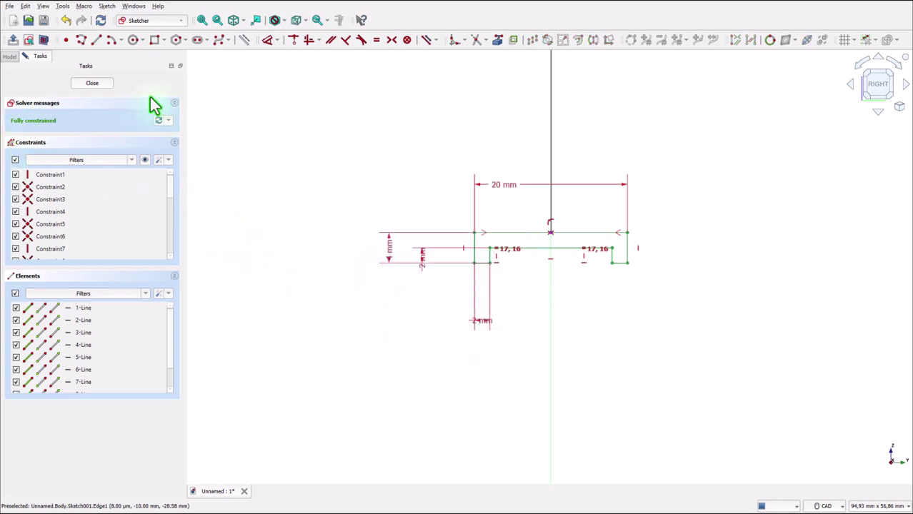
Close the cross-section sketch, fit the view to everything, and select Sketch001 in the model tree.
left_click(93, 84)
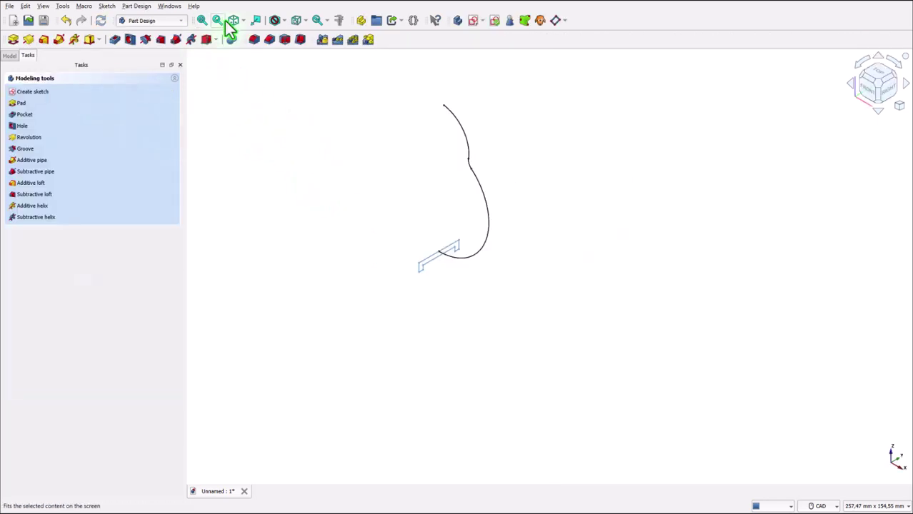
left_click(203, 20)
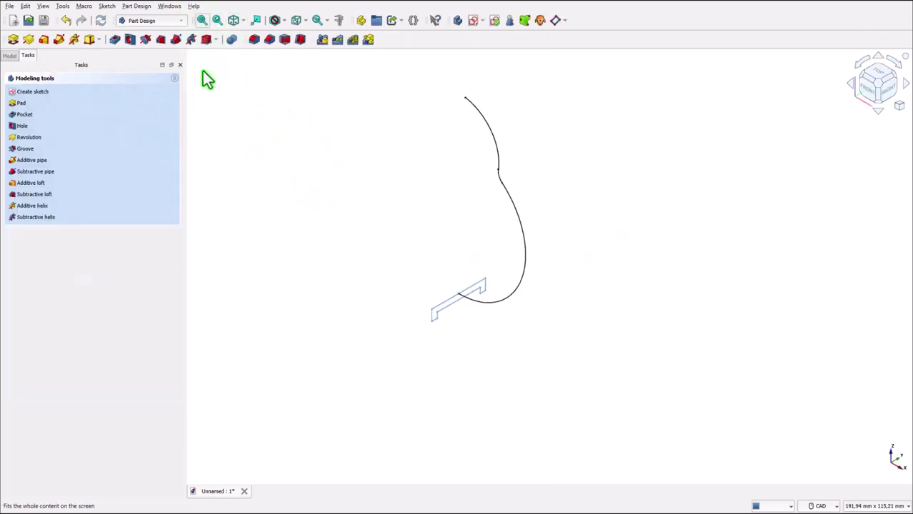
left_click(252, 249)
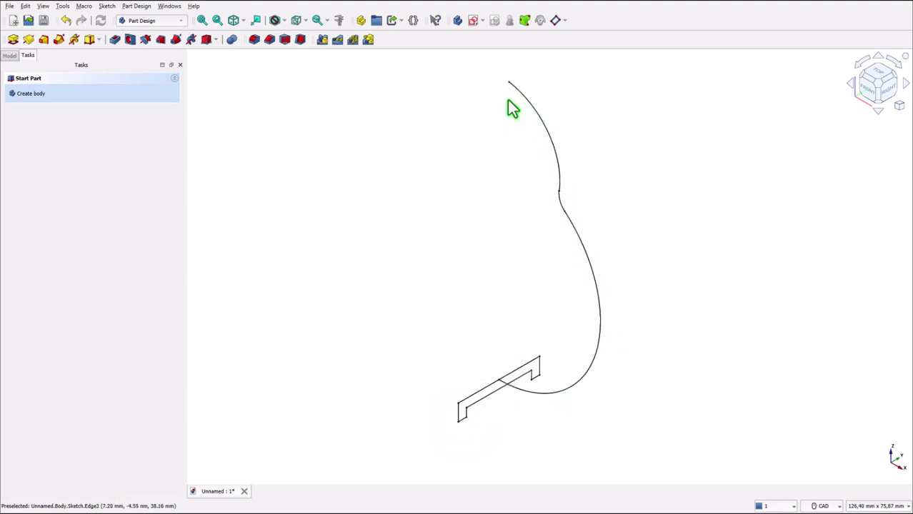
left_click(9, 55)
left_click(44, 107)
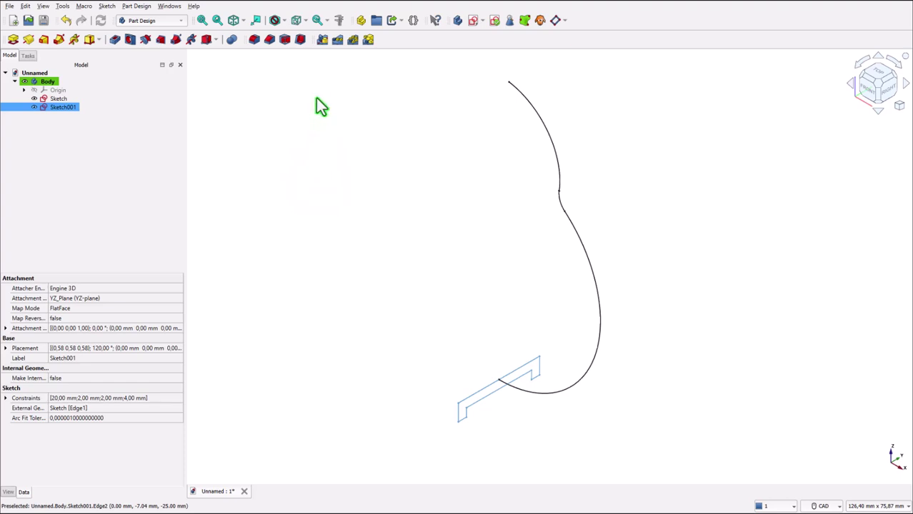
Sweep Sketch001 along the curved Sketch path as an Additive Pipe, then close the reference drawing.
left_click(58, 42)
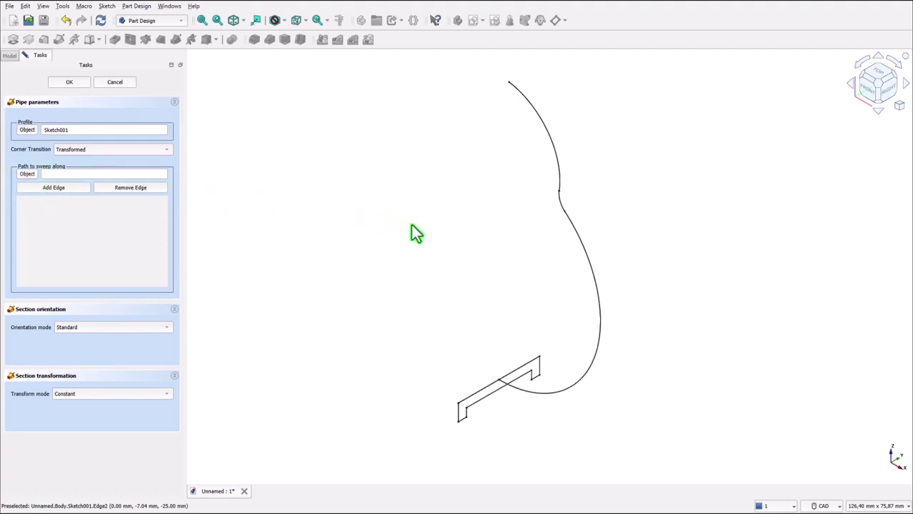
left_click(598, 344)
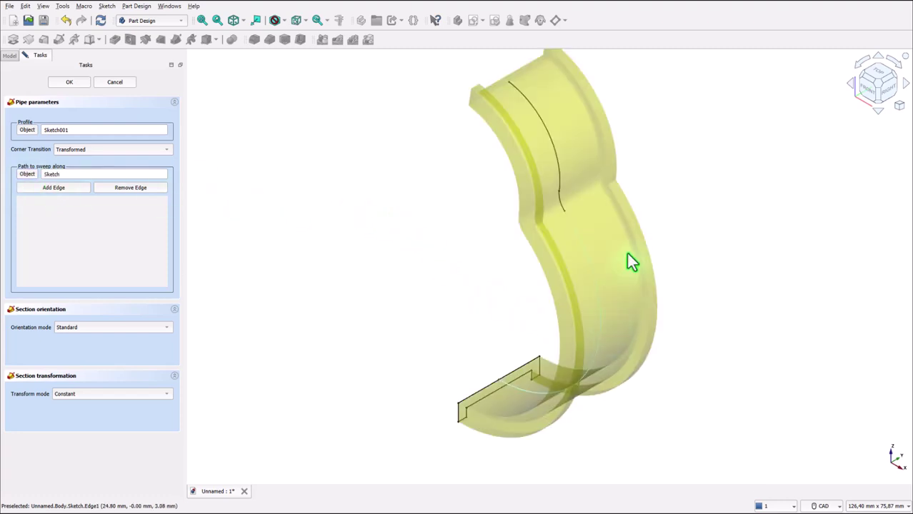
left_click(68, 82)
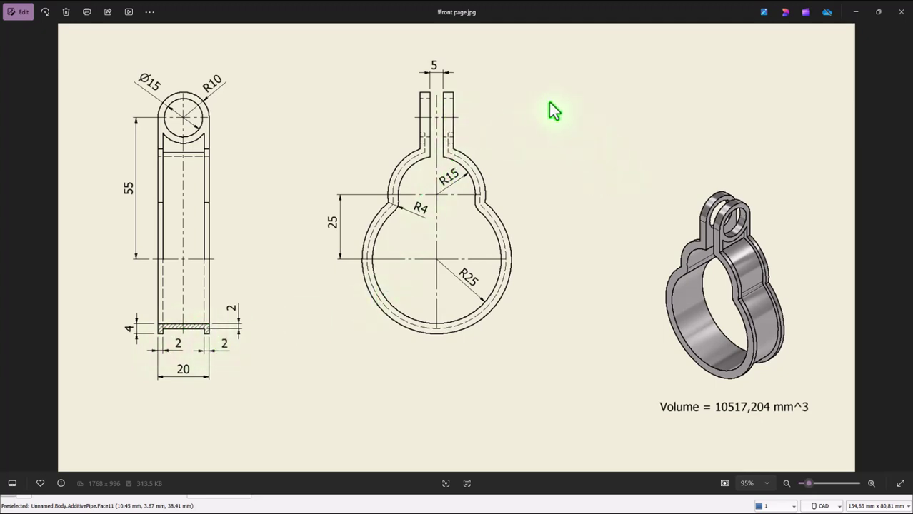
key("alt+Tab")
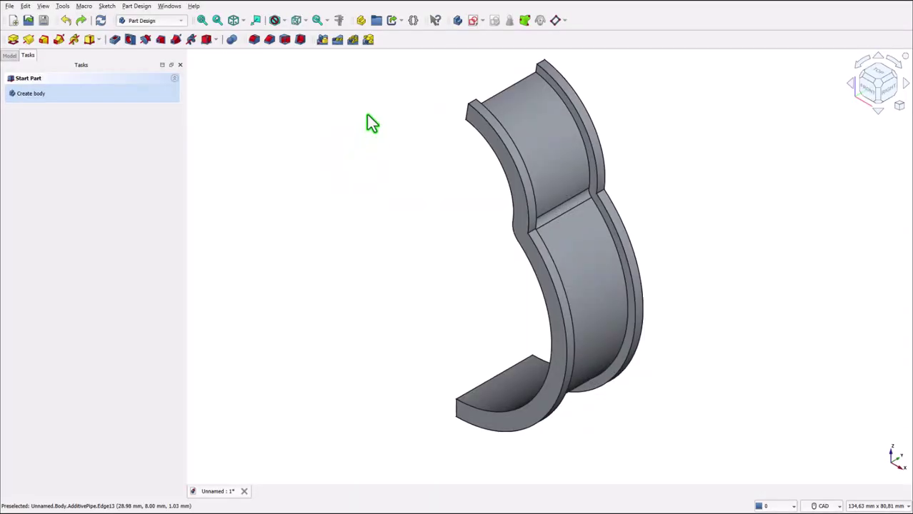
Create a datum plane attached to the swept band's end face.
left_click(557, 21)
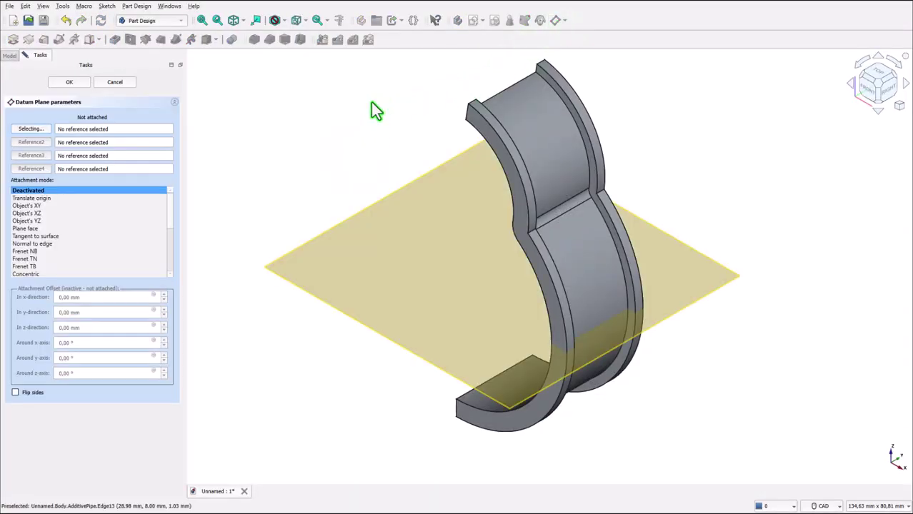
middle_click_drag(372, 108, 367, 143)
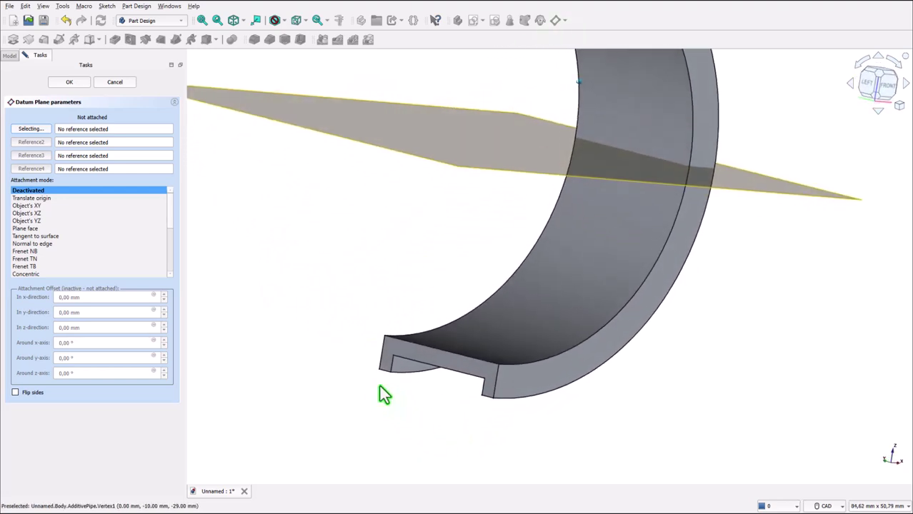
left_click(387, 343)
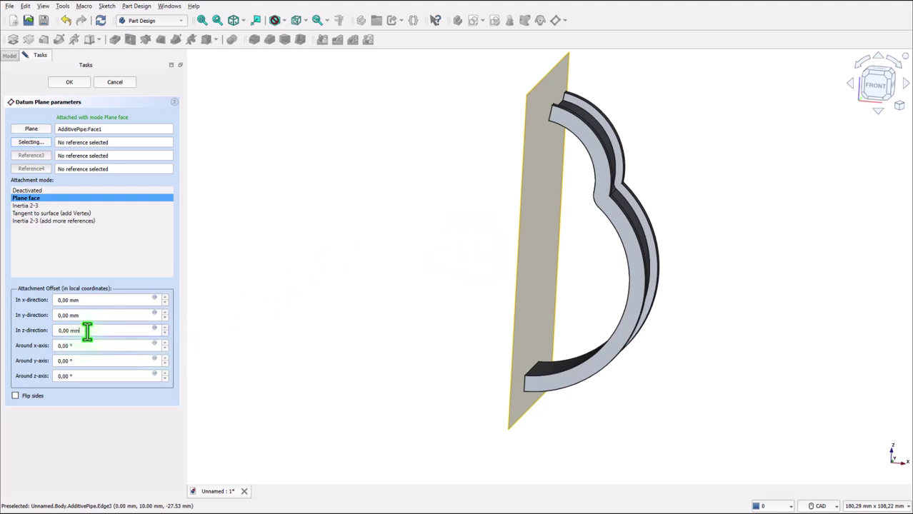
scroll(87, 330, "up", 5)
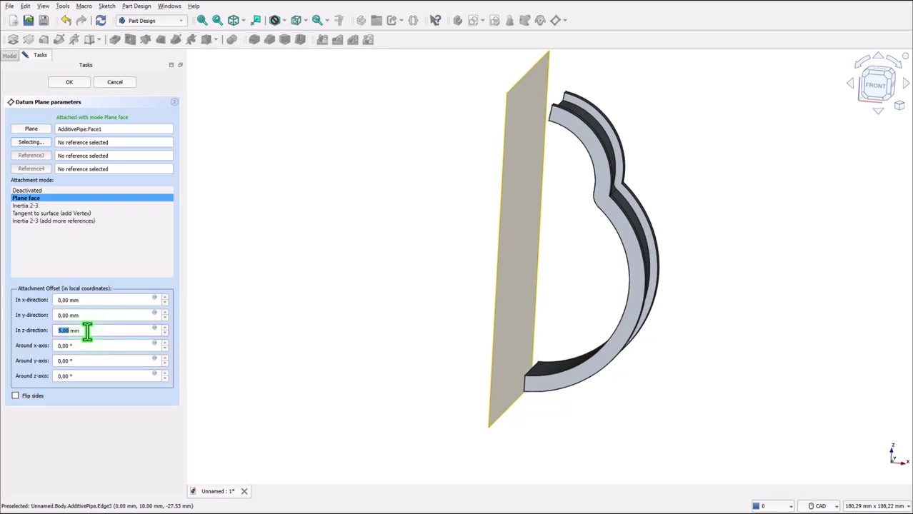
scroll(86, 330, "down", 11)
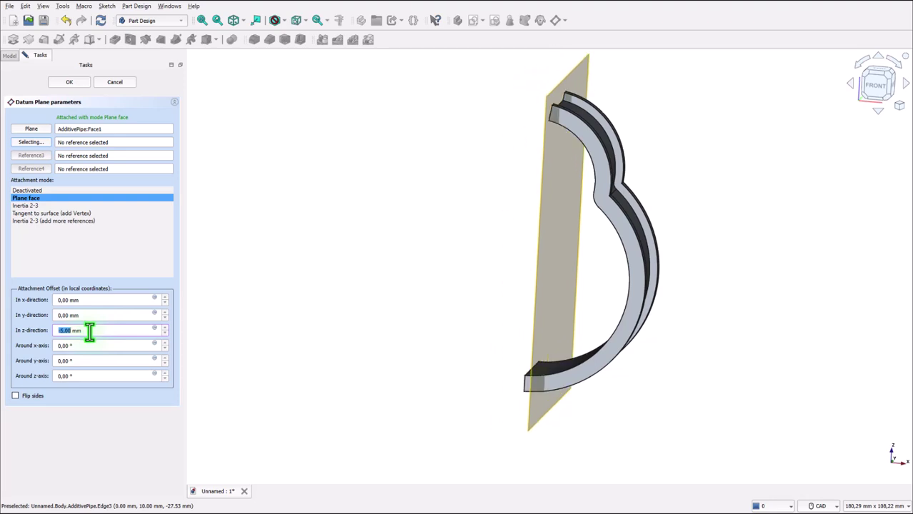
scroll(89, 331, "up", 11)
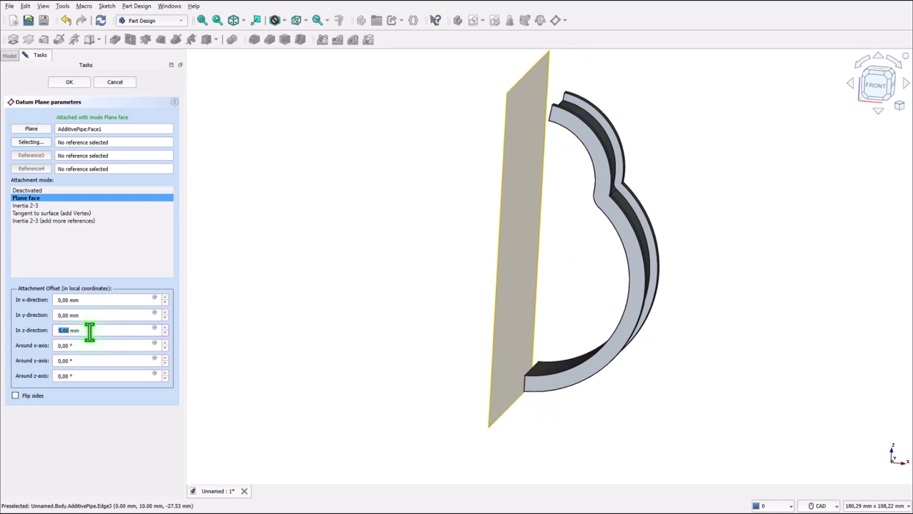
scroll(89, 331, "down", 2)
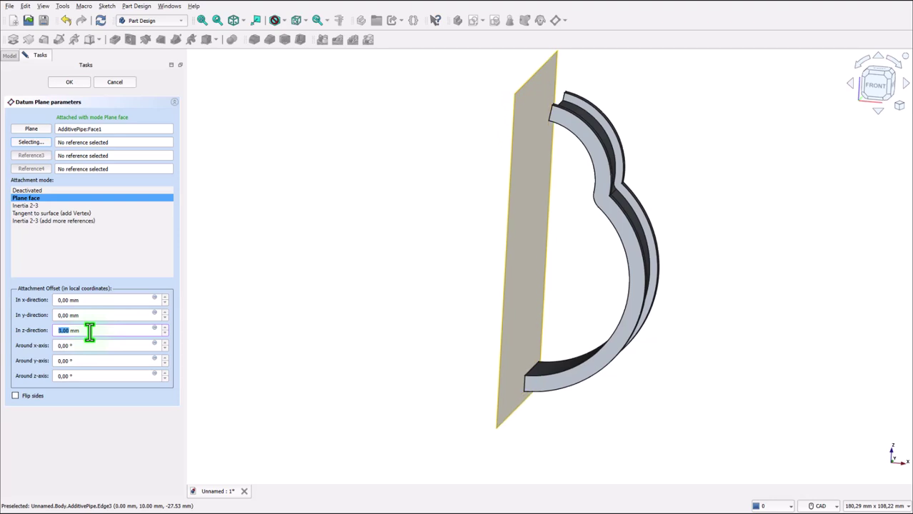
scroll(89, 331, "down", 1)
scroll(89, 331, "down", 7)
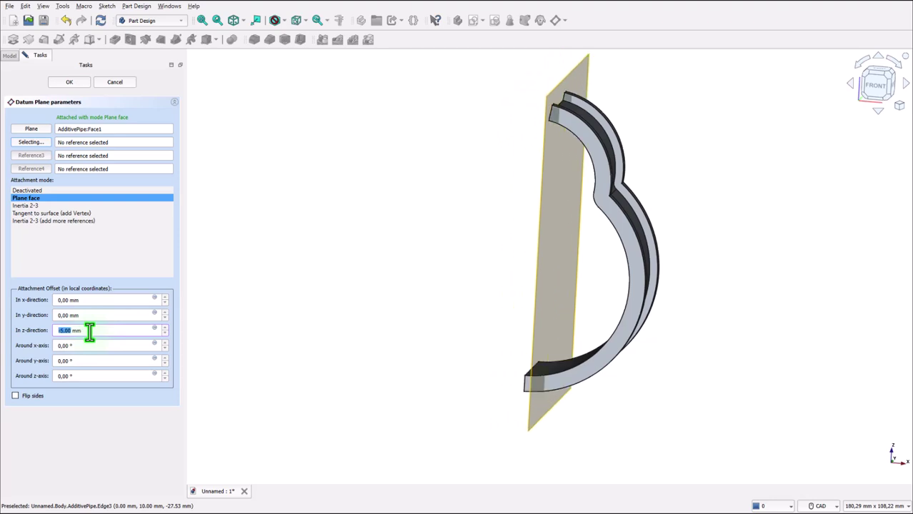
Set the datum plane's z-direction offset to -5/2 mm and accept it.
left_click(87, 330)
left_click_drag(88, 331, 45, 329)
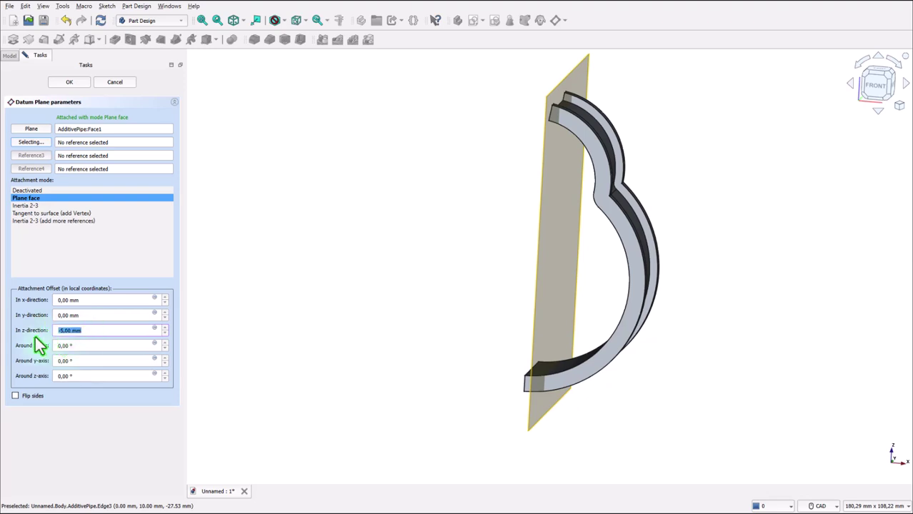
type("-5/2")
key("Return")
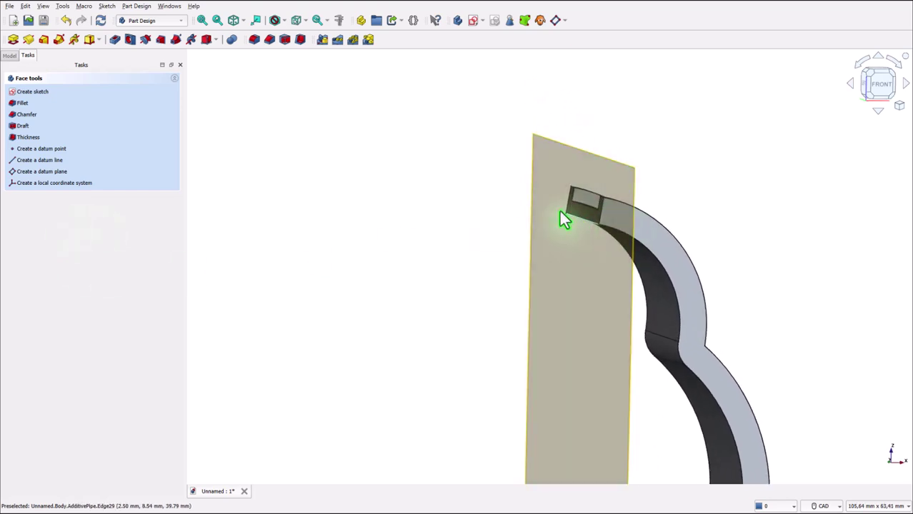
Start a new sketch using the DatumPlane as its support.
left_click(484, 204)
left_click(575, 157)
left_click(576, 158)
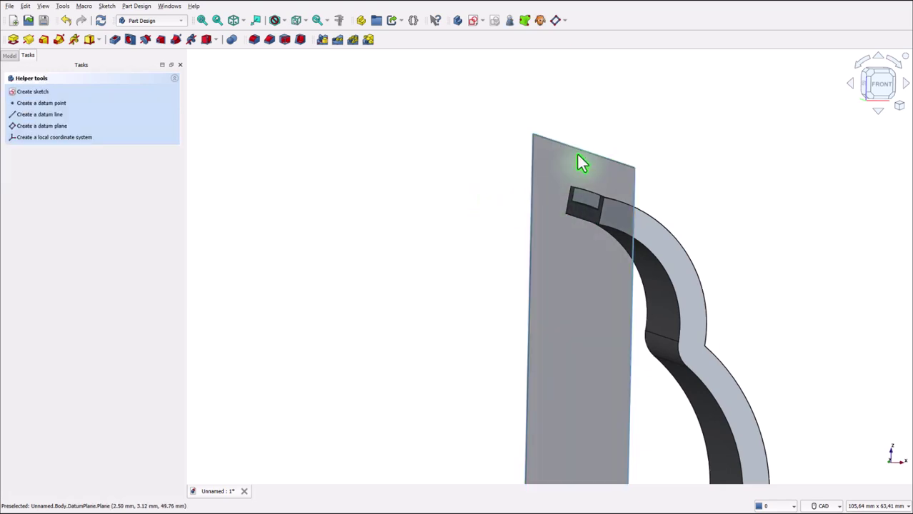
left_click(420, 140)
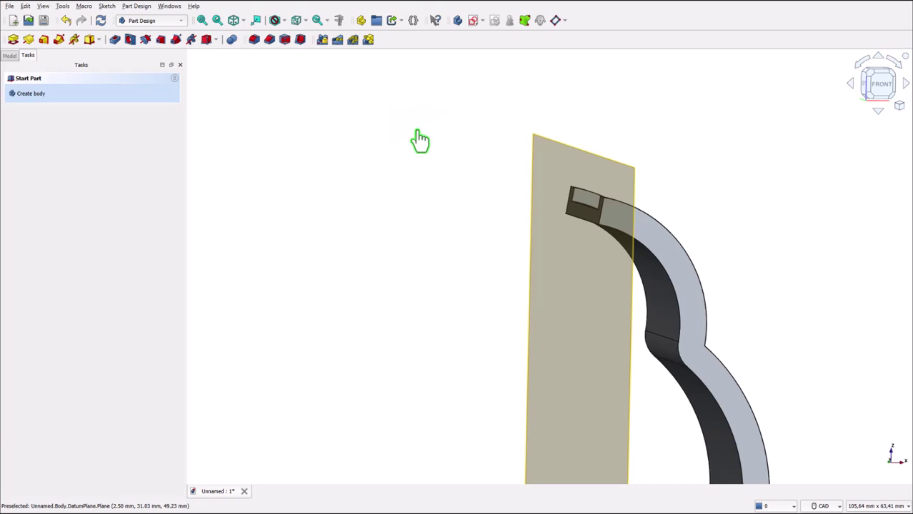
left_click(473, 20)
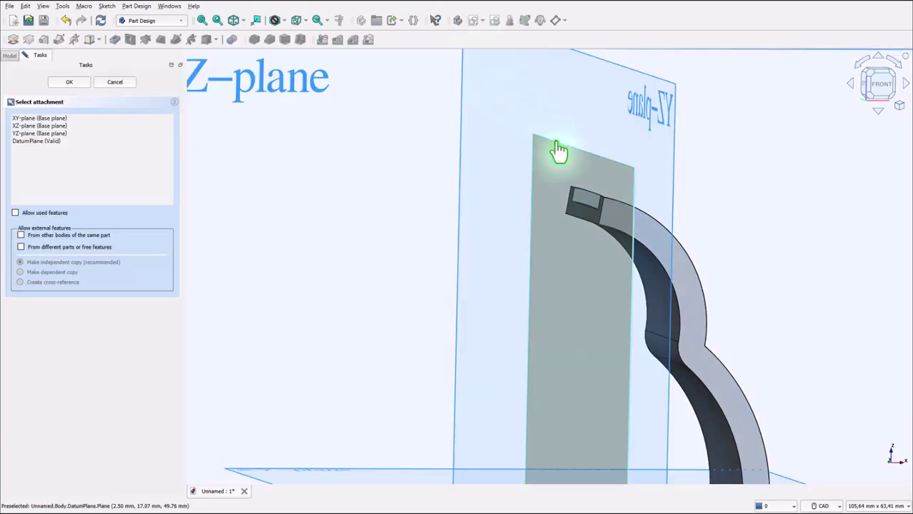
left_click(555, 147)
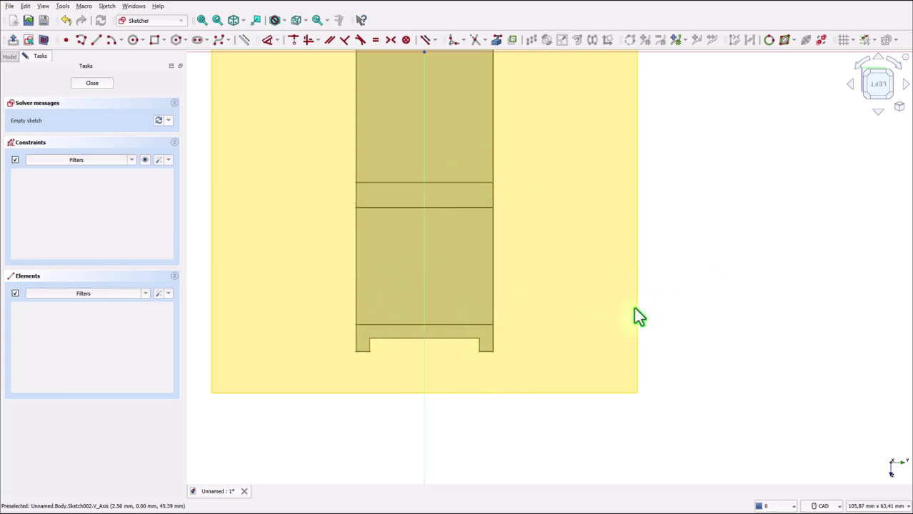
Hide the DatumPlane from the model tree.
left_click(9, 56)
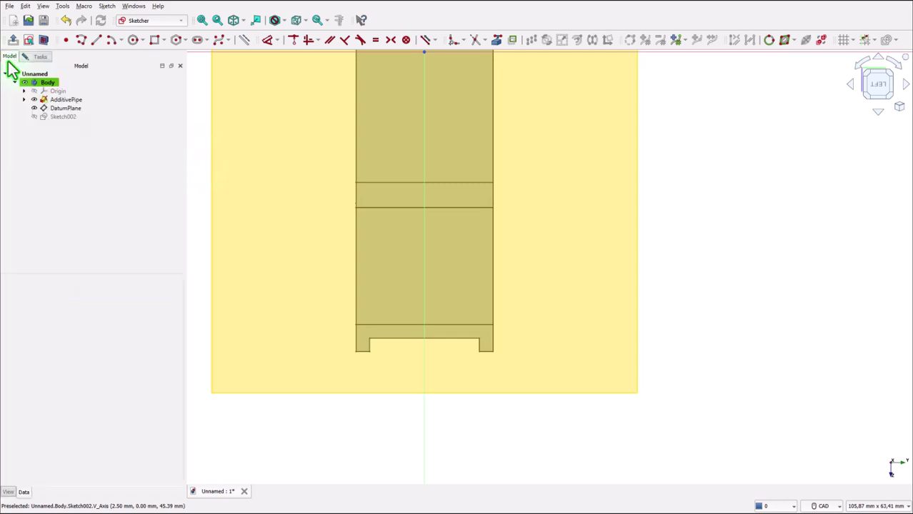
left_click(52, 109)
left_click(34, 108)
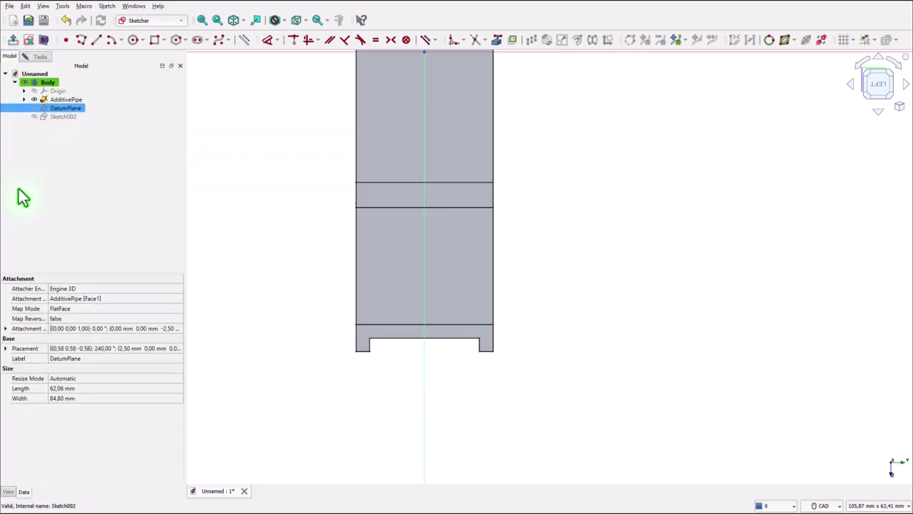
Bring the band's end edge into the sketch as external reference geometry.
left_click(32, 59)
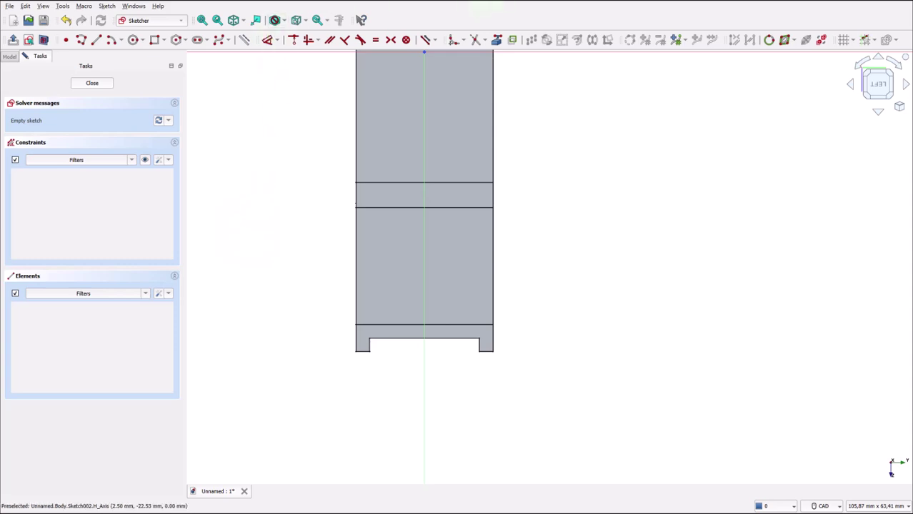
left_click(496, 41)
left_click(442, 325)
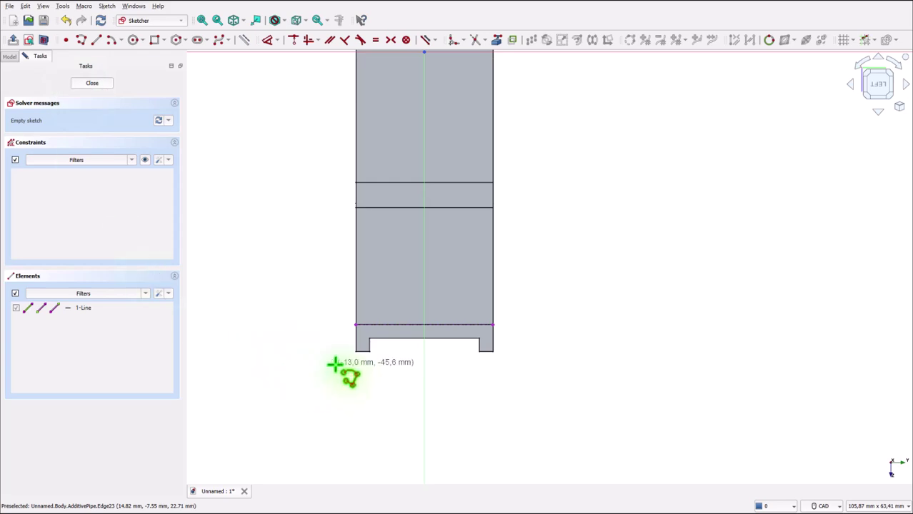
Draw a closed U outline: left side down, semicircular arc bottom, right side up, back along the band edge.
left_click(355, 325)
middle_click_drag(358, 438, 377, 305)
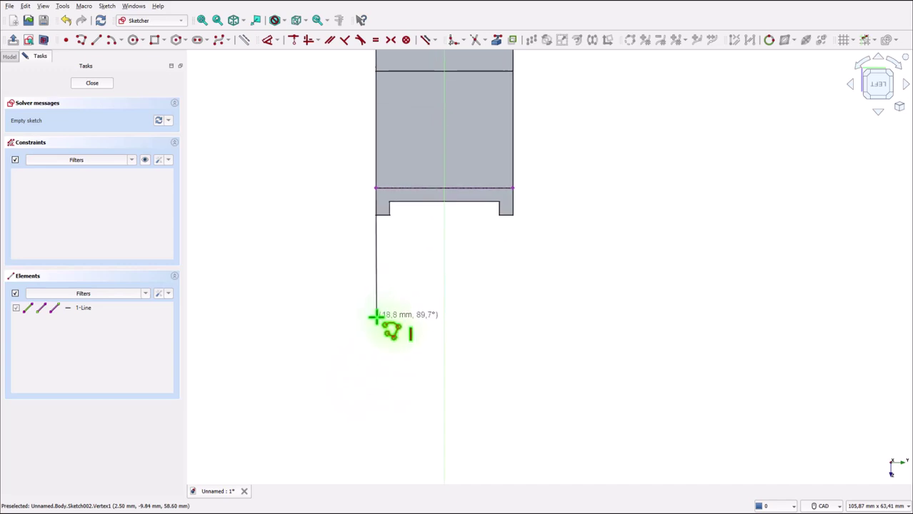
left_click(376, 317)
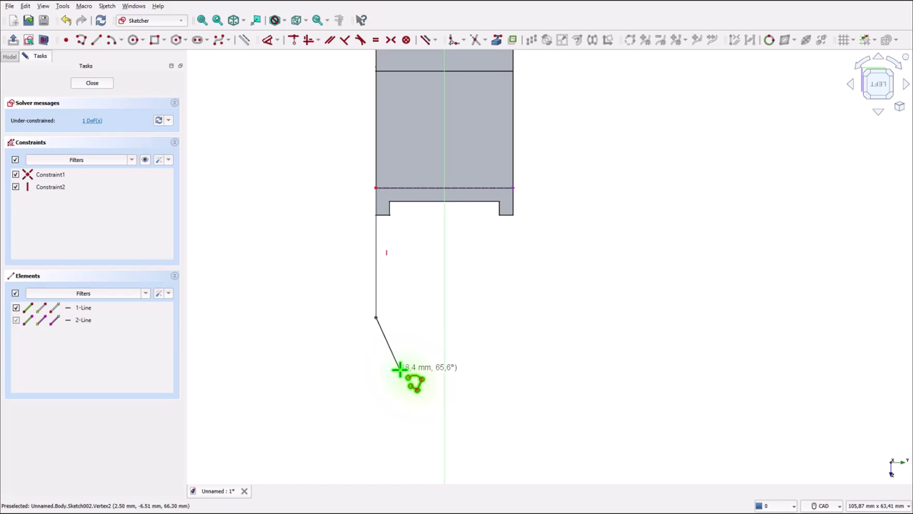
key("m")
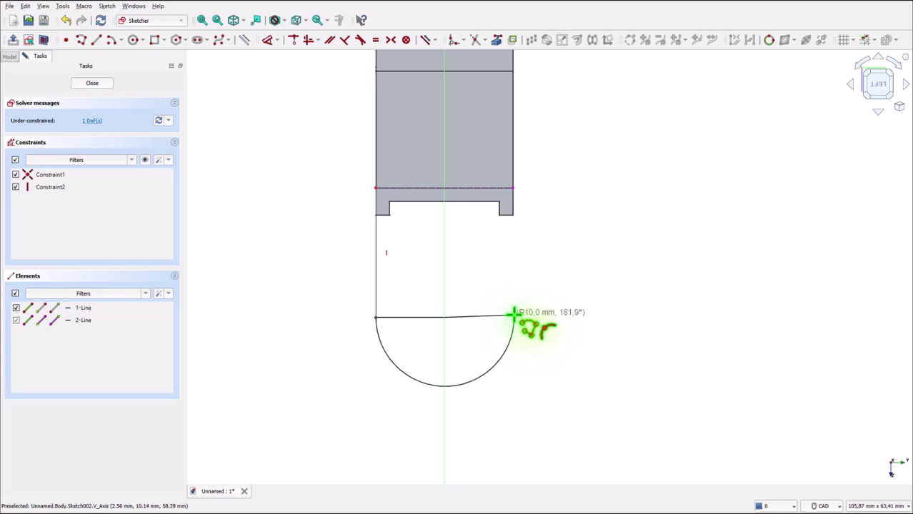
left_click(514, 315)
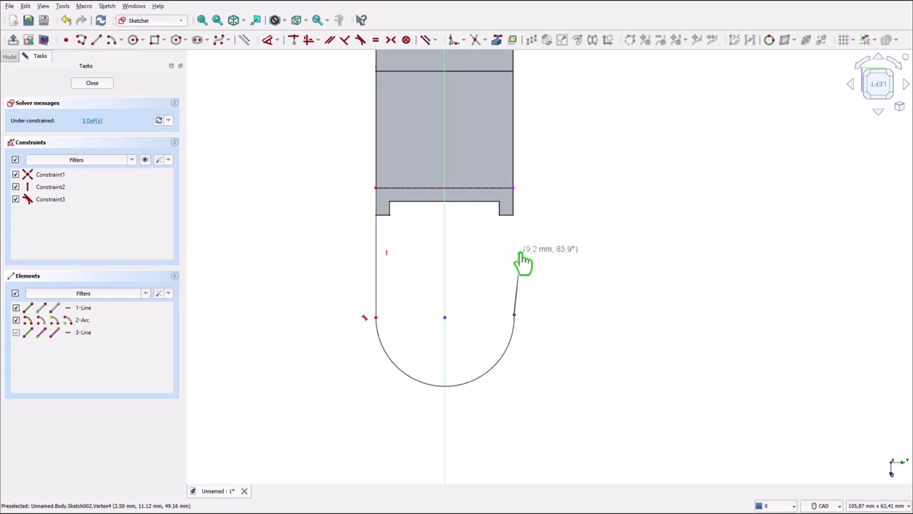
left_click(512, 187)
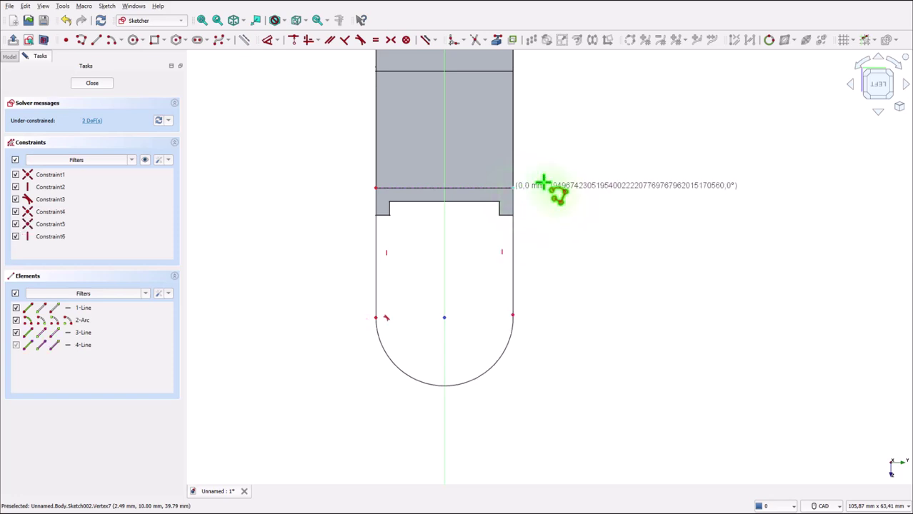
left_click(375, 187)
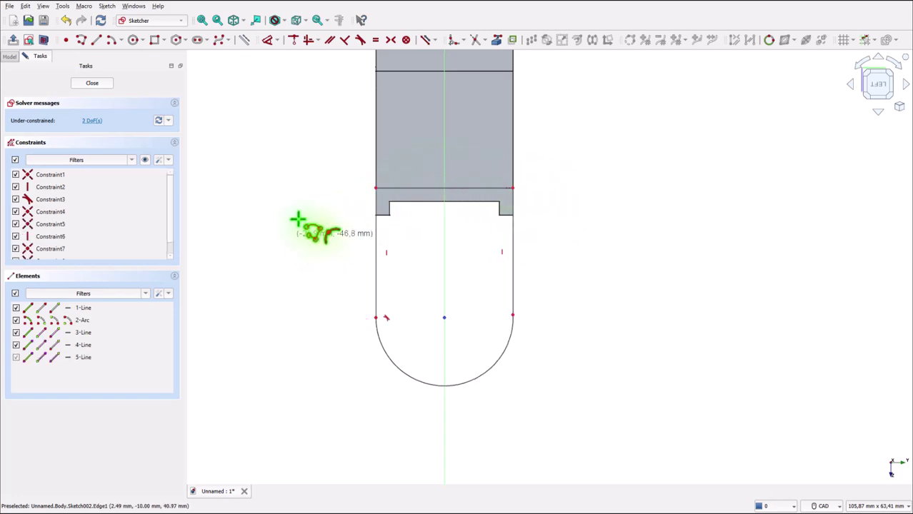
right_click(303, 209)
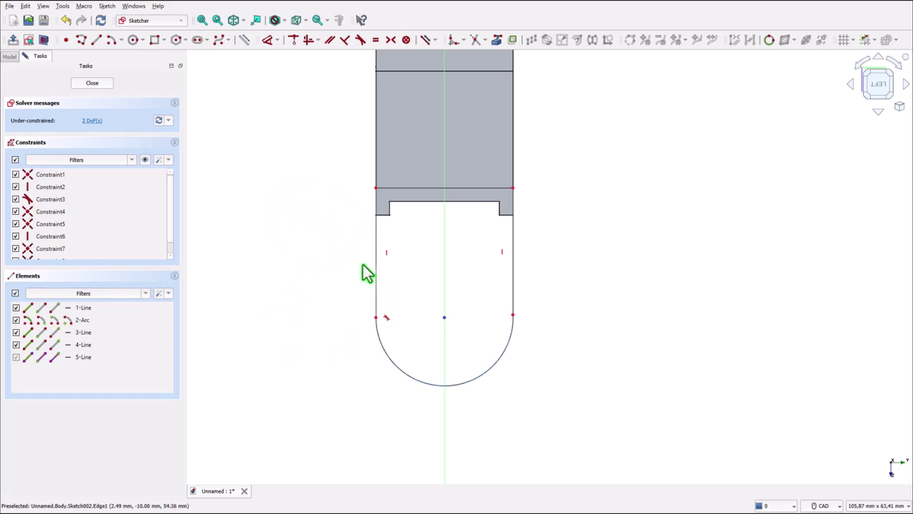
Dimension the distance from the sketch origin to the arc centre as 55 mm.
scroll(318, 223, "down", 1)
scroll(319, 201, "down", 1)
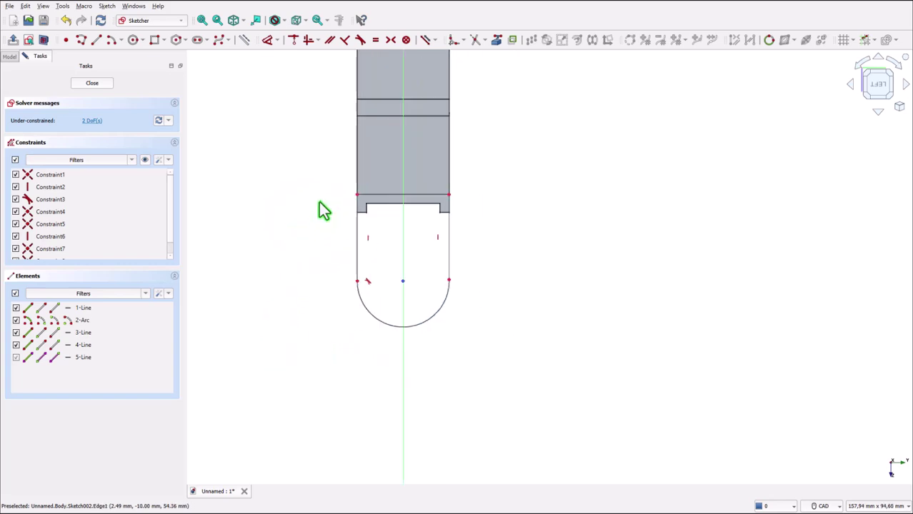
middle_click_drag(311, 169, 324, 274)
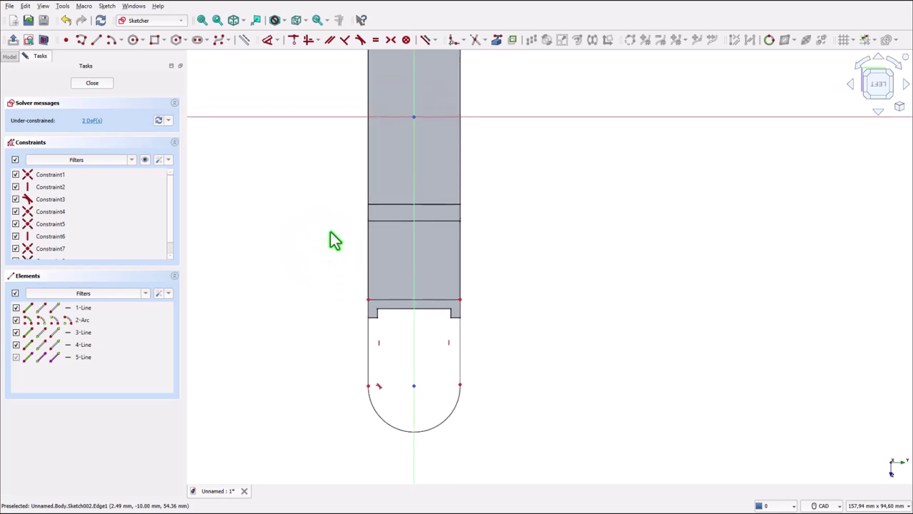
left_click(267, 40)
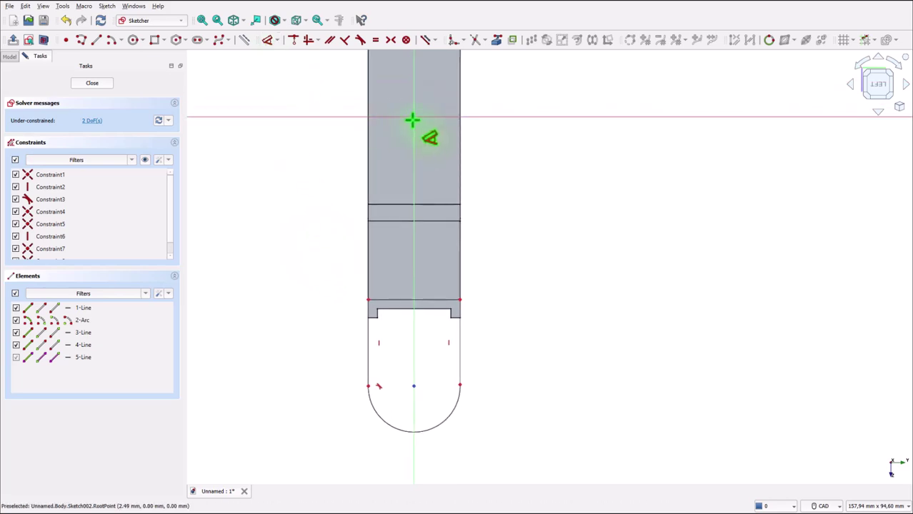
left_click(415, 115)
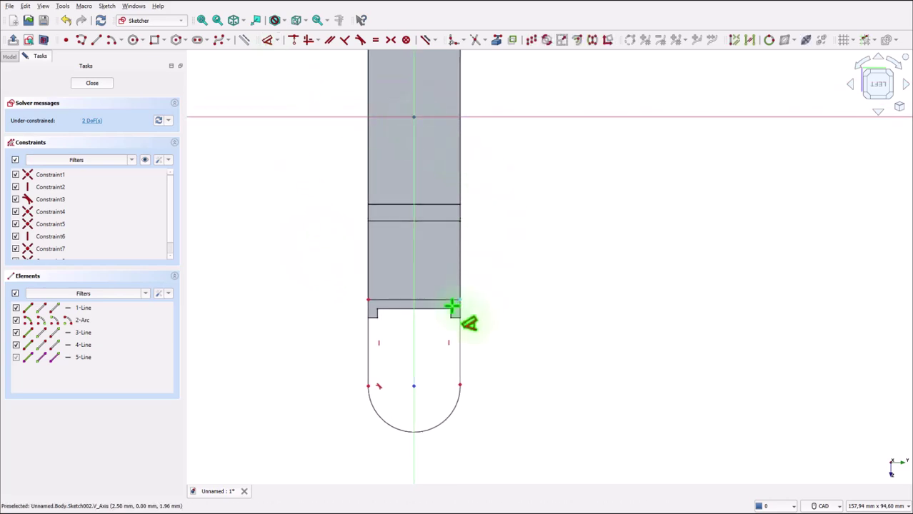
left_click(412, 389)
double_click(535, 266)
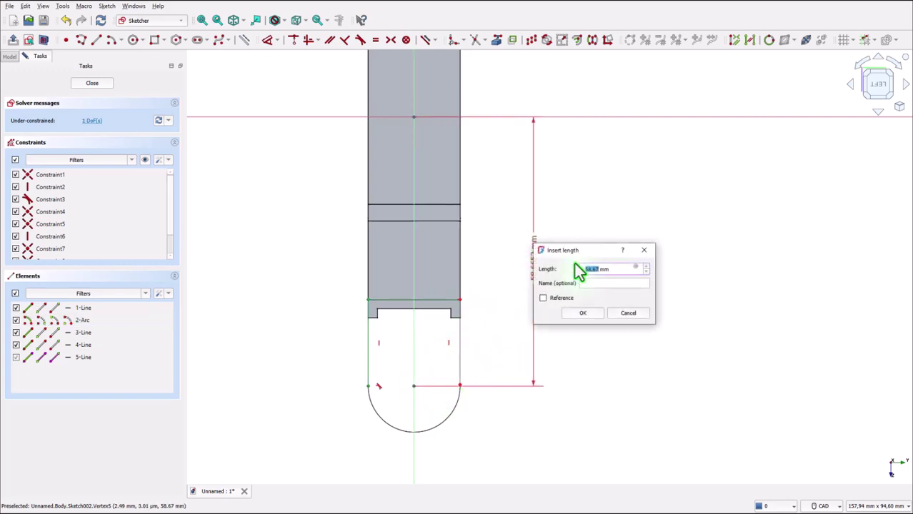
type("55")
key("Return")
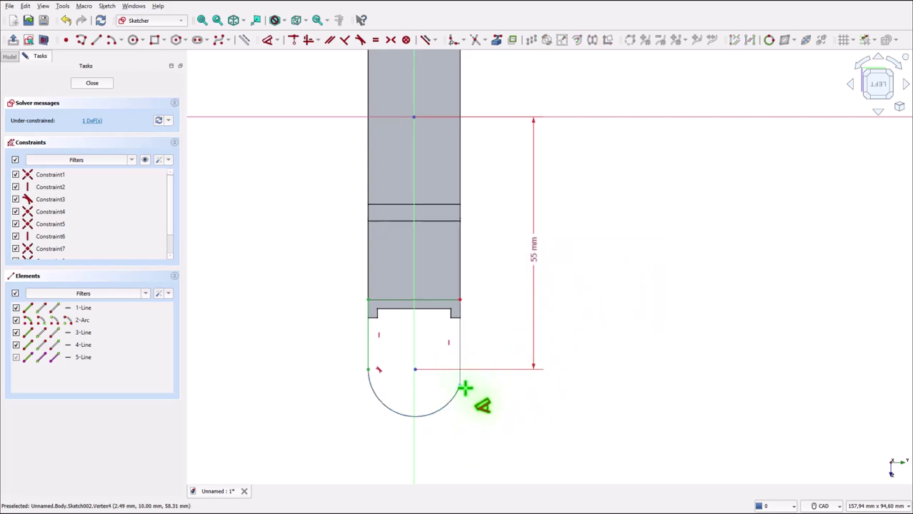
Make the bottom arc tangent to the right vertical side.
left_click(361, 41)
right_click(315, 170)
left_click(458, 392)
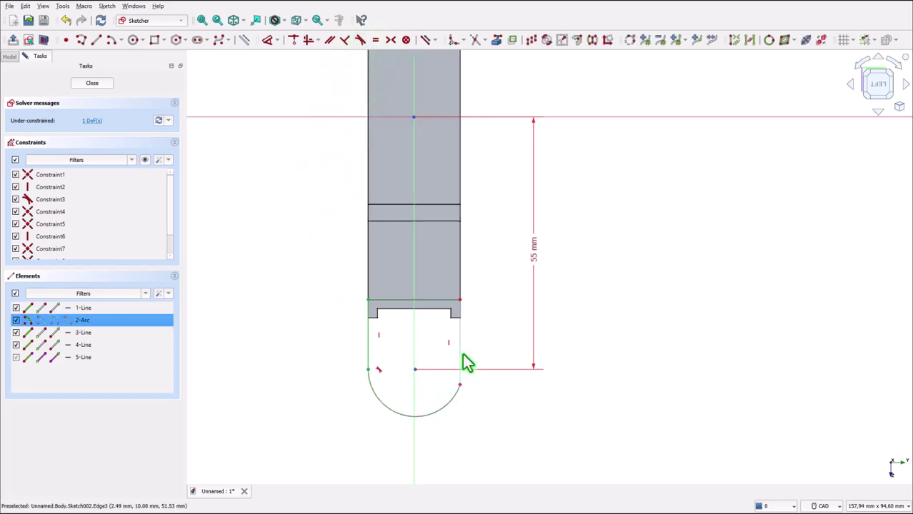
left_click(462, 362)
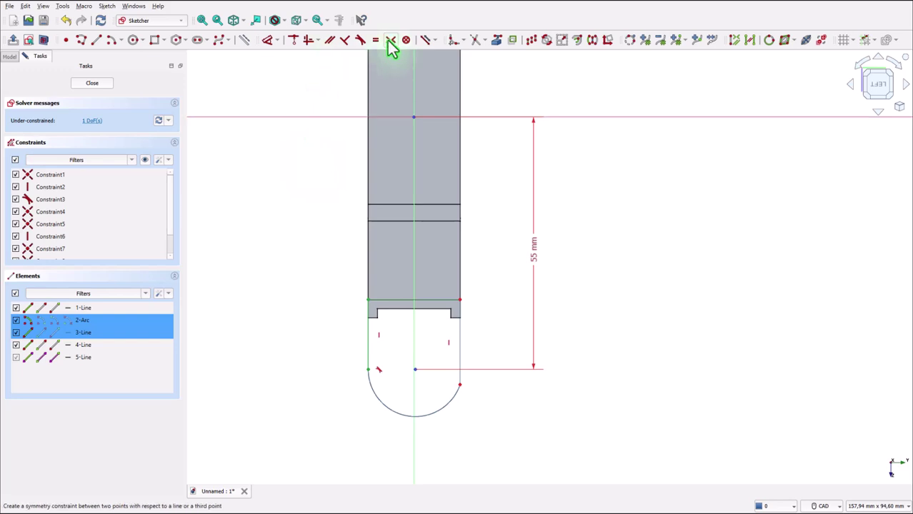
left_click(362, 40)
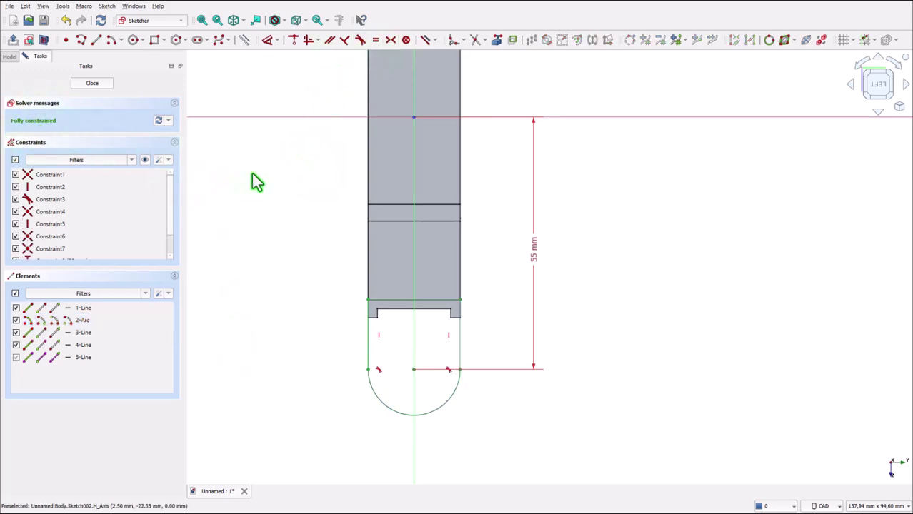
Close the tab sketch and pad it reversed, selecting the length value to change to 2 mm.
left_click(90, 83)
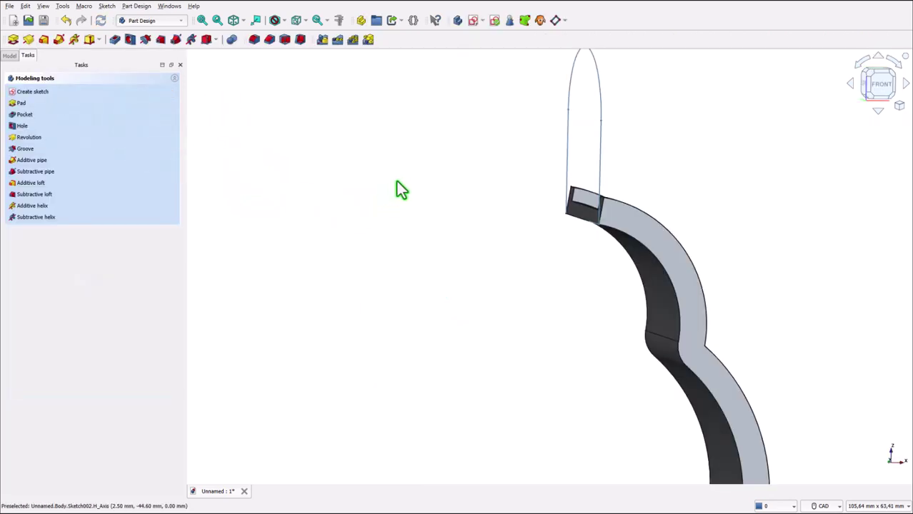
left_click(17, 41)
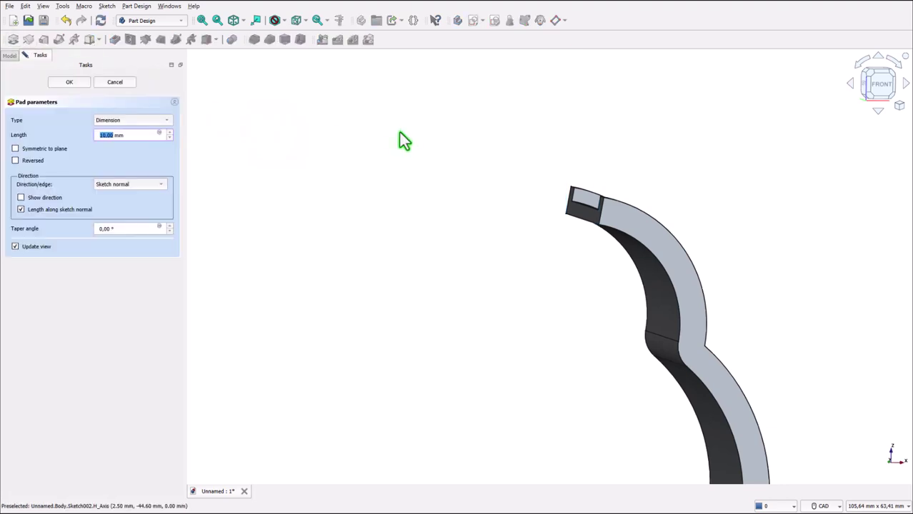
scroll(457, 258, "down", 3)
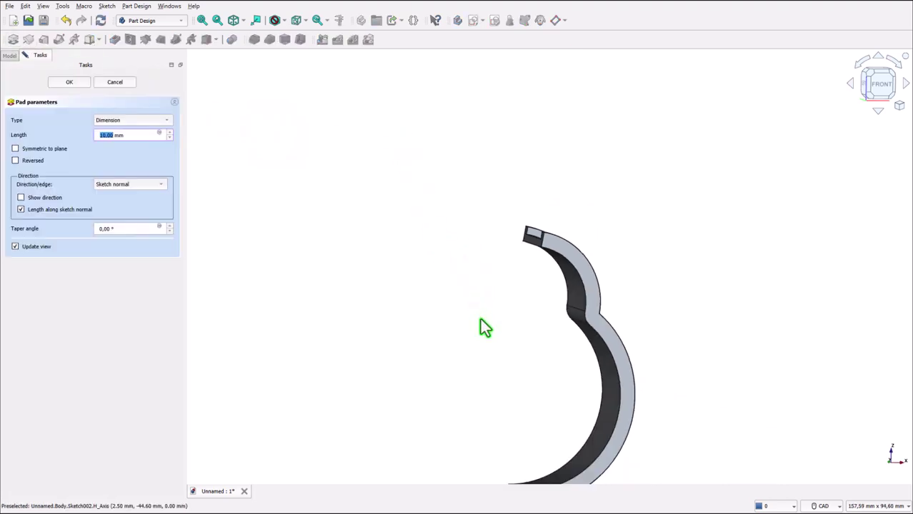
scroll(487, 203, "down", 2)
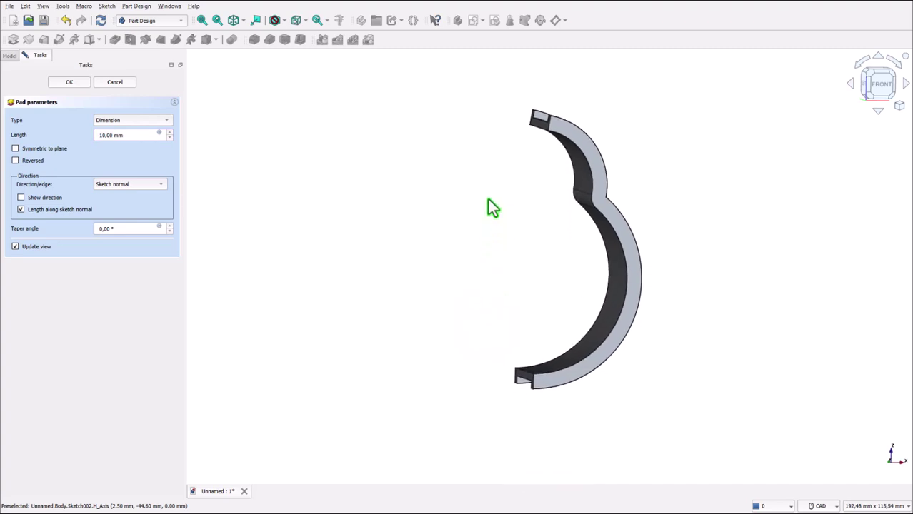
left_click(15, 160)
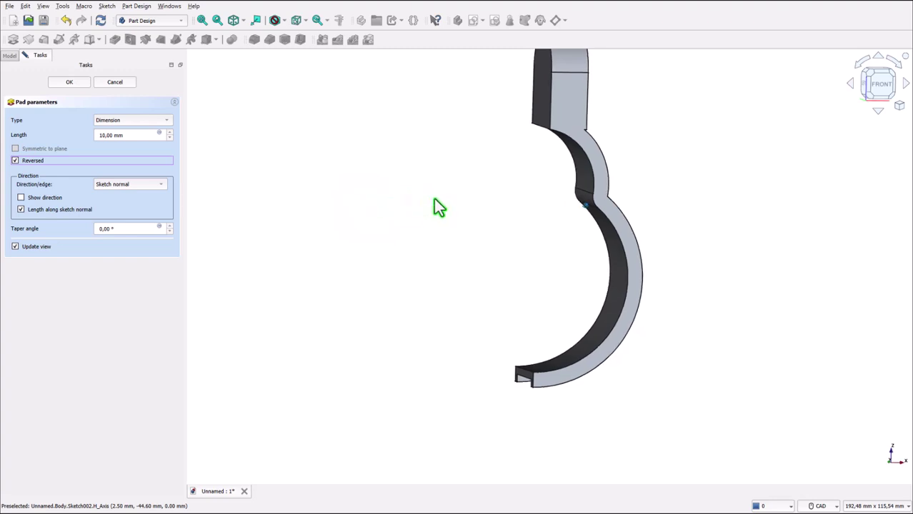
key("0")
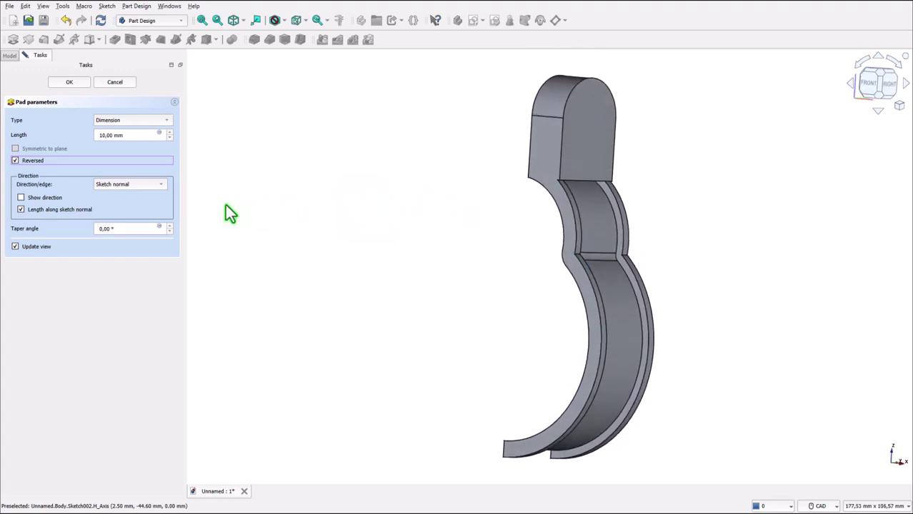
double_click(132, 136)
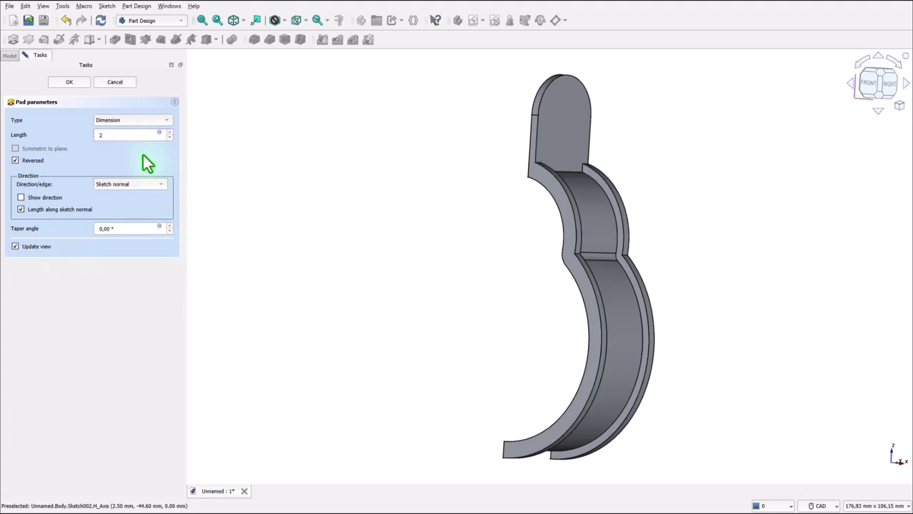
Confirm the 2 mm pad, then start a sketch on the tab's flat face with its edge linked as reference.
left_click(77, 84)
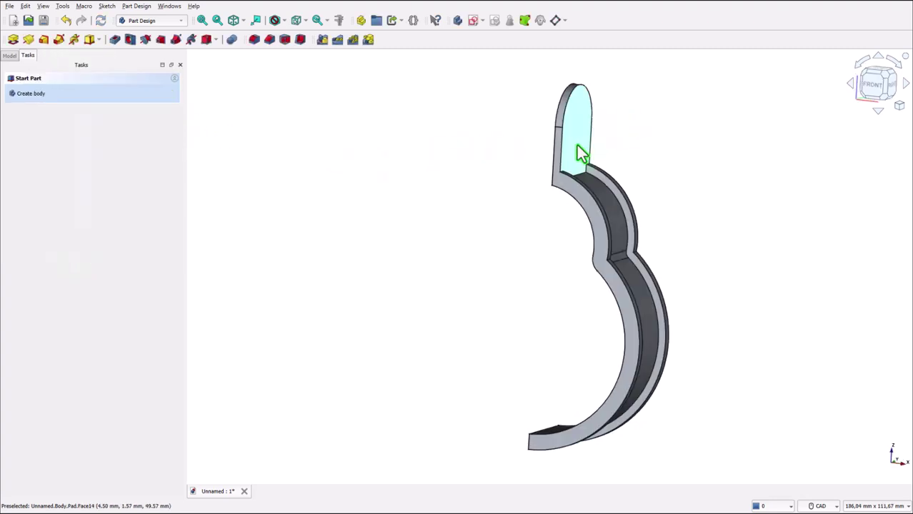
left_click(577, 147)
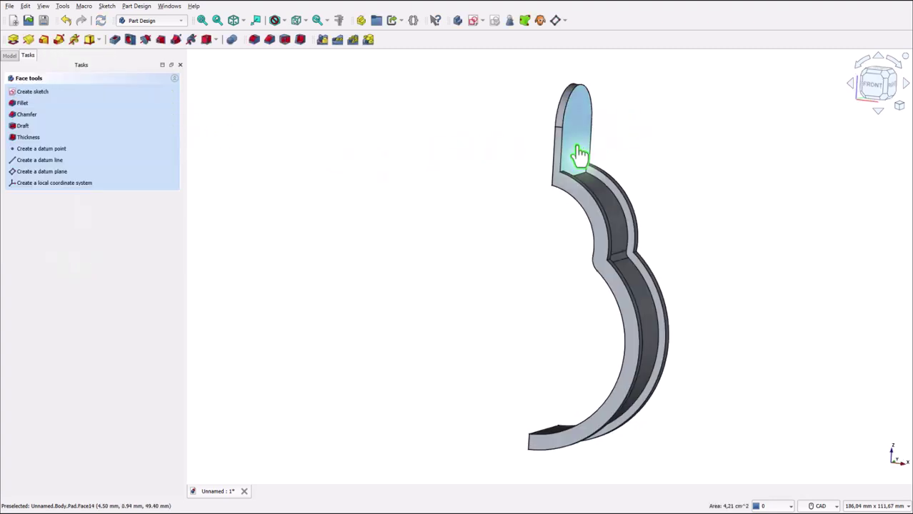
left_click(471, 21)
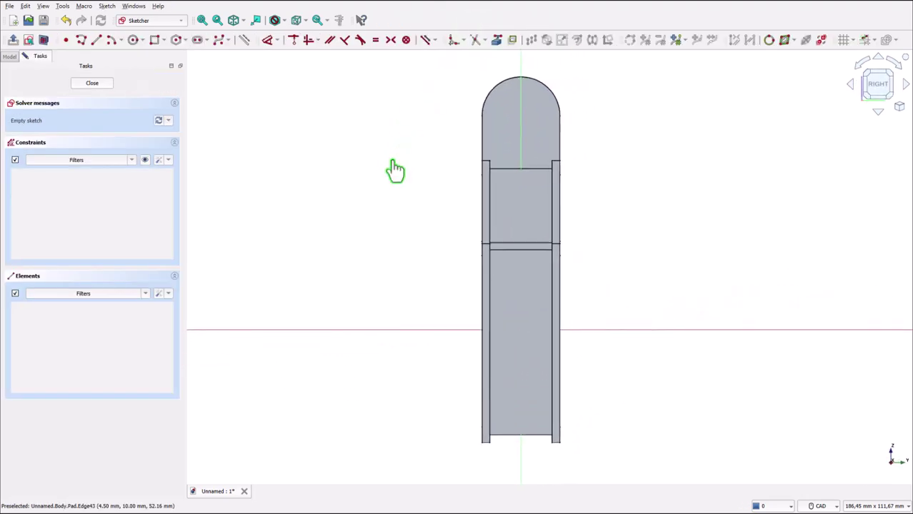
left_click(496, 40)
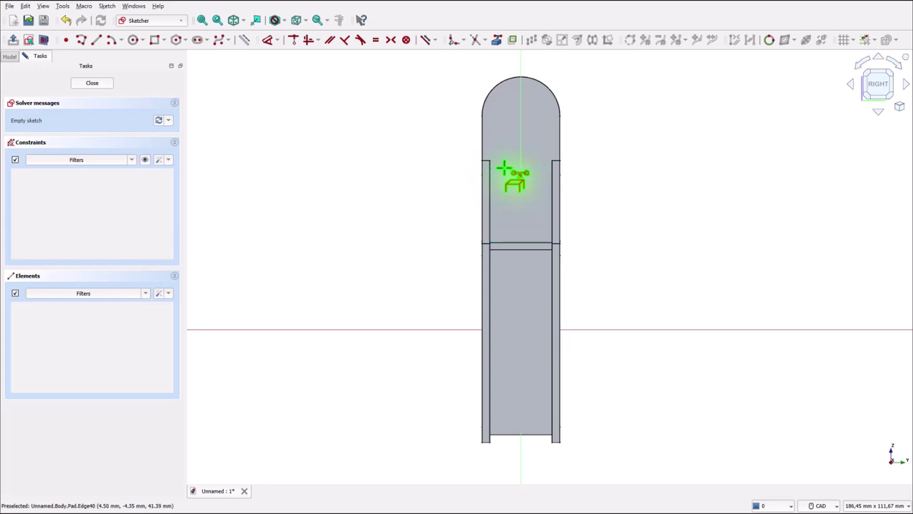
left_click(504, 169)
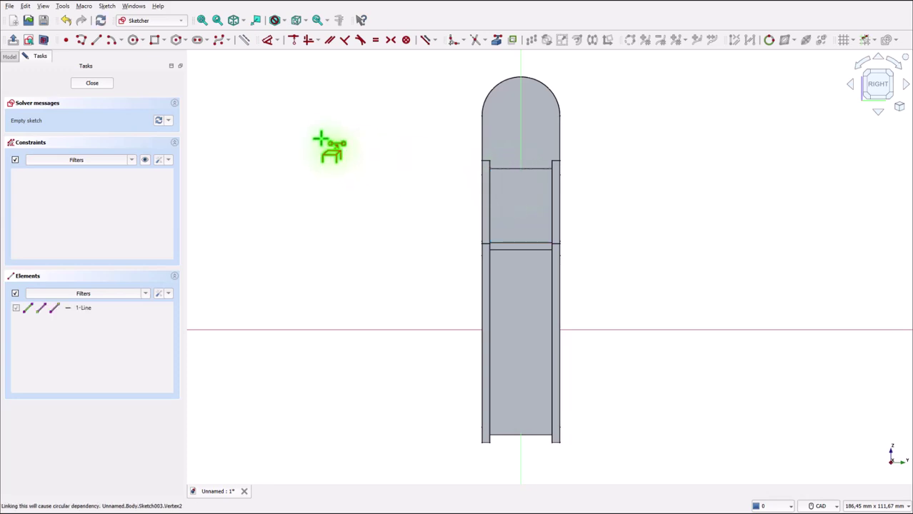
Draw a polyline of three lines and an arc following the rounded tab outline.
left_click(80, 40)
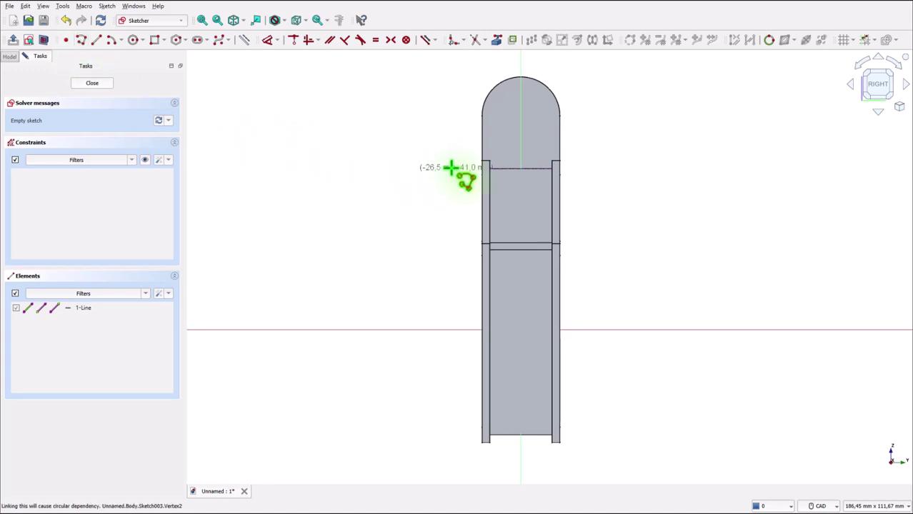
left_click(486, 167)
left_click(490, 121)
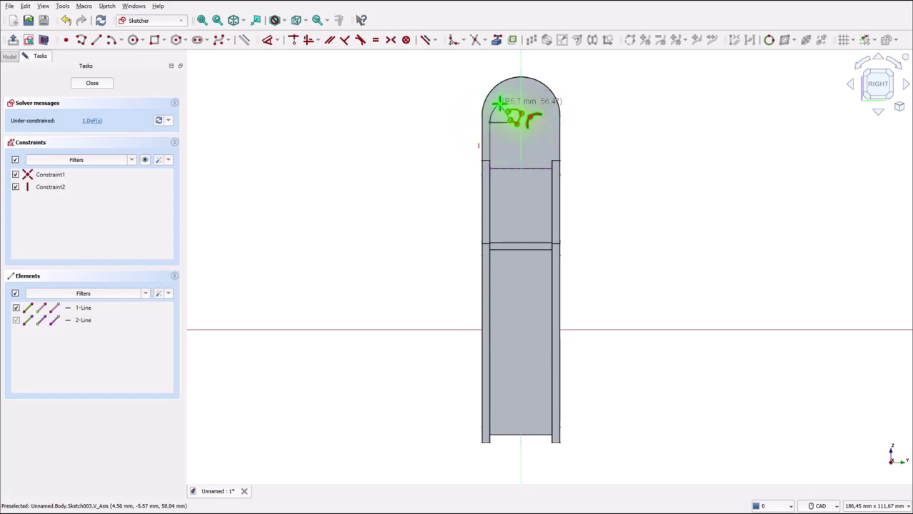
left_click(523, 121)
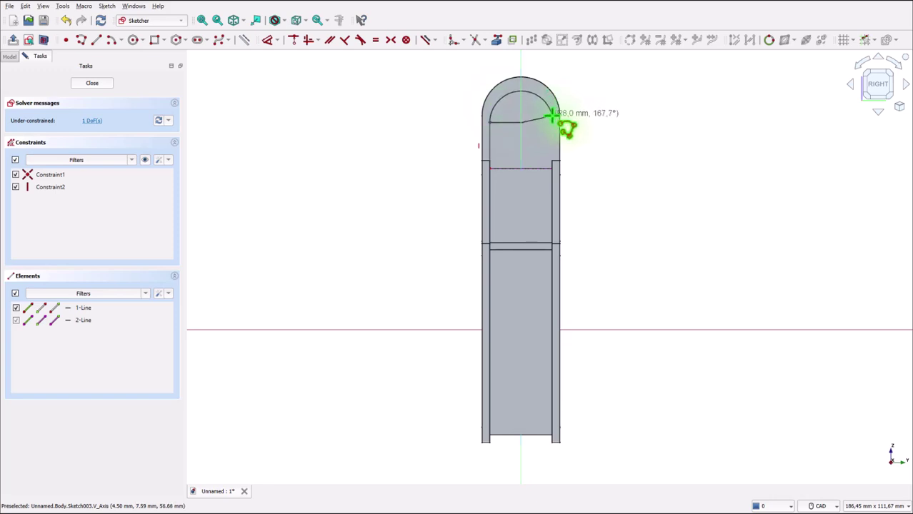
left_click(554, 114)
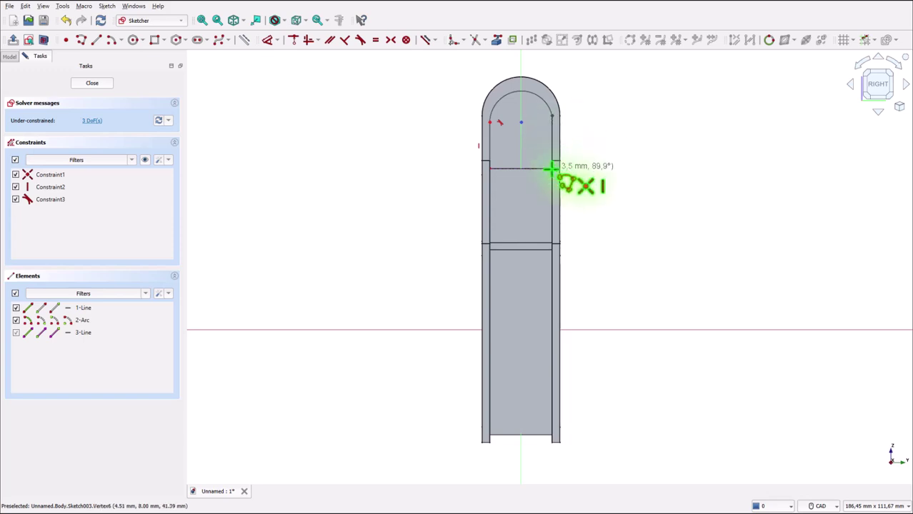
left_click(552, 169)
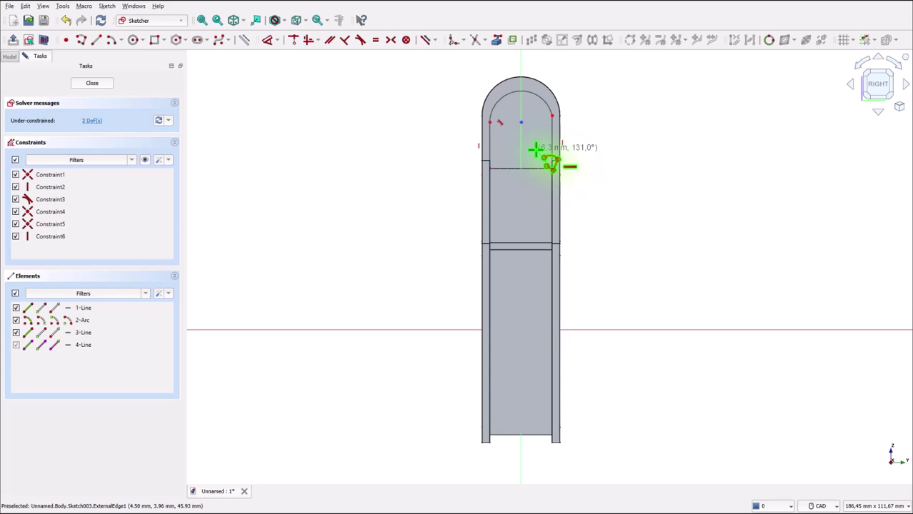
End the polyline and link the tab's rounded top, left and right edges as external geometry.
key("Escape")
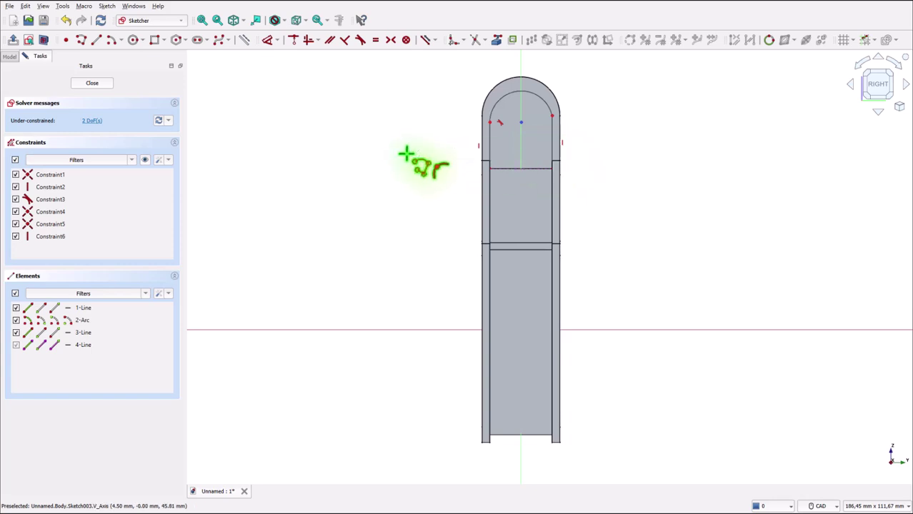
key("Escape")
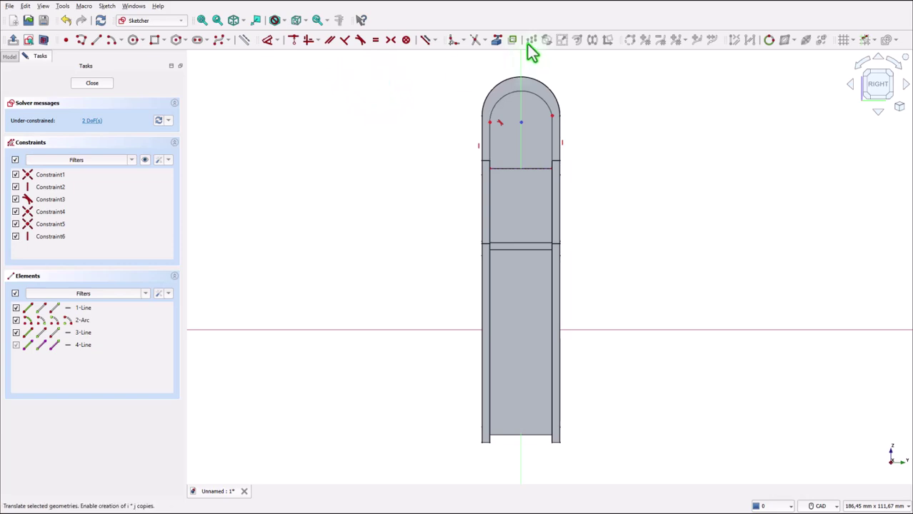
left_click(496, 40)
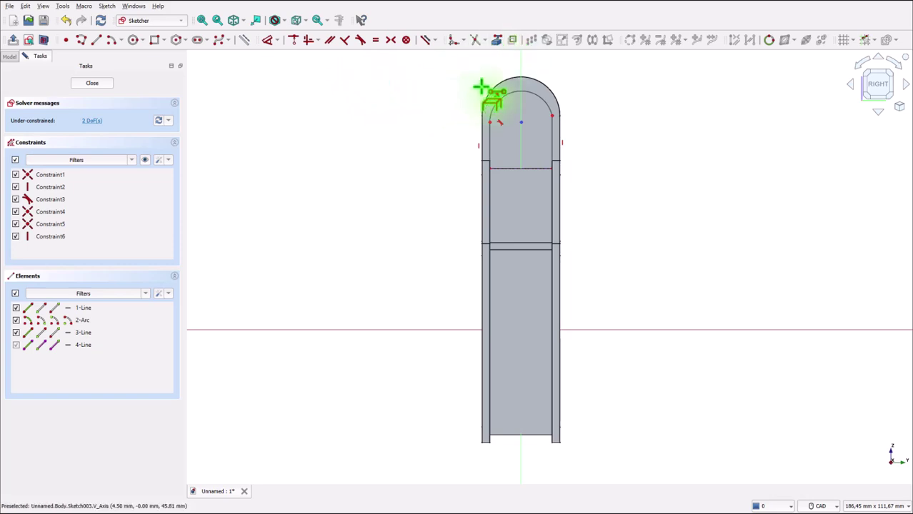
left_click(527, 89)
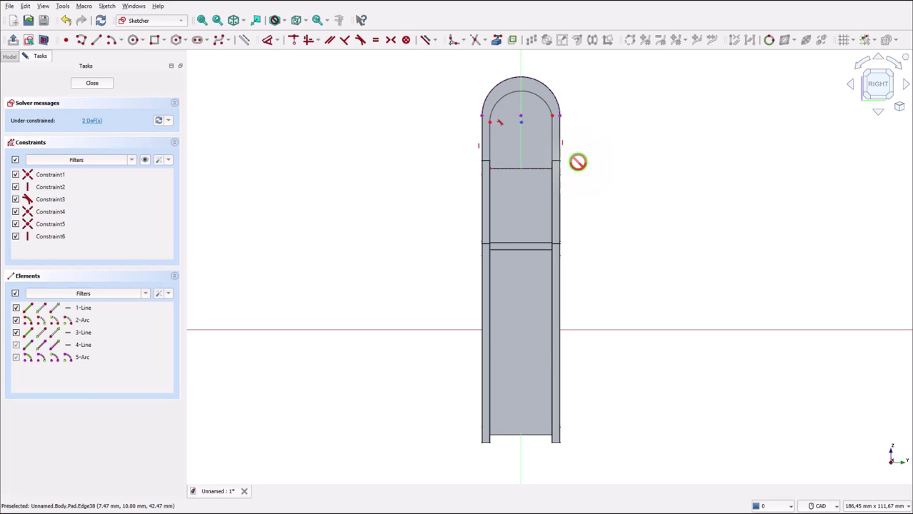
left_click(479, 136)
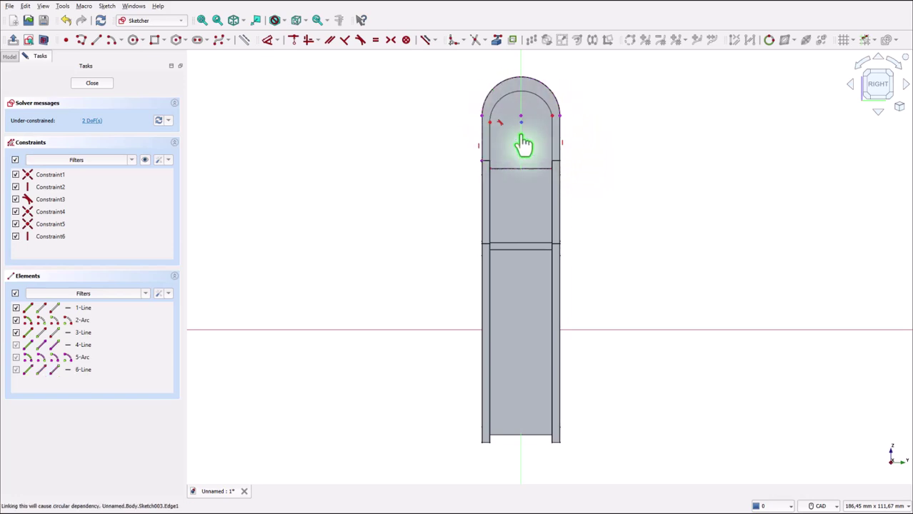
left_click(562, 147)
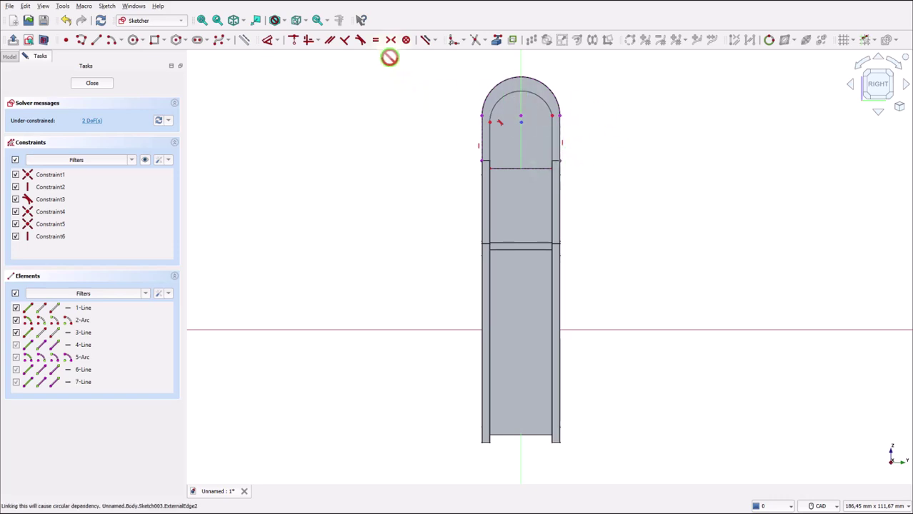
Make the arc tangent to the right inner line and reposition the arc's centre point.
left_click(294, 40)
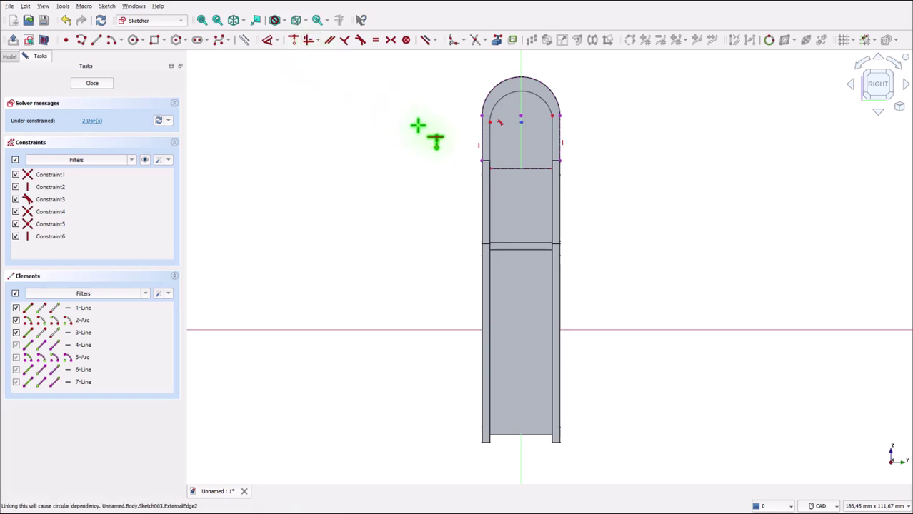
left_click(520, 118)
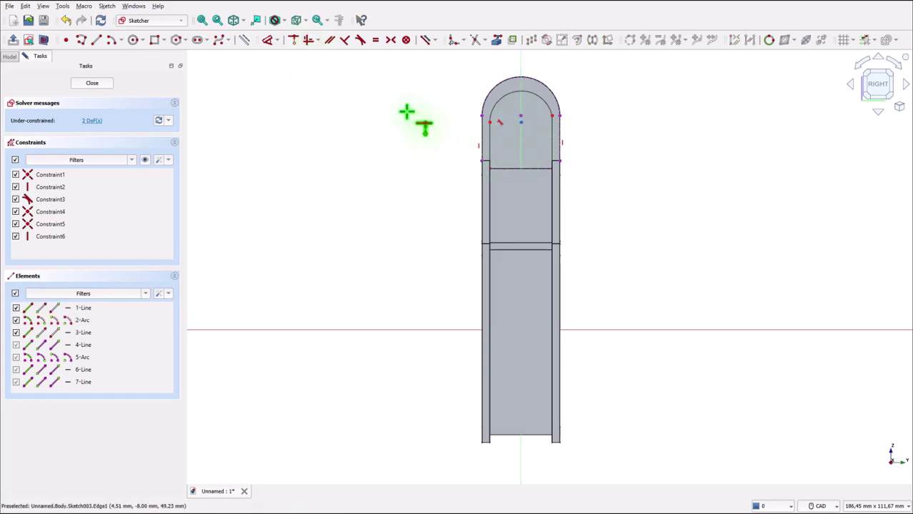
key("Escape")
left_click(548, 129)
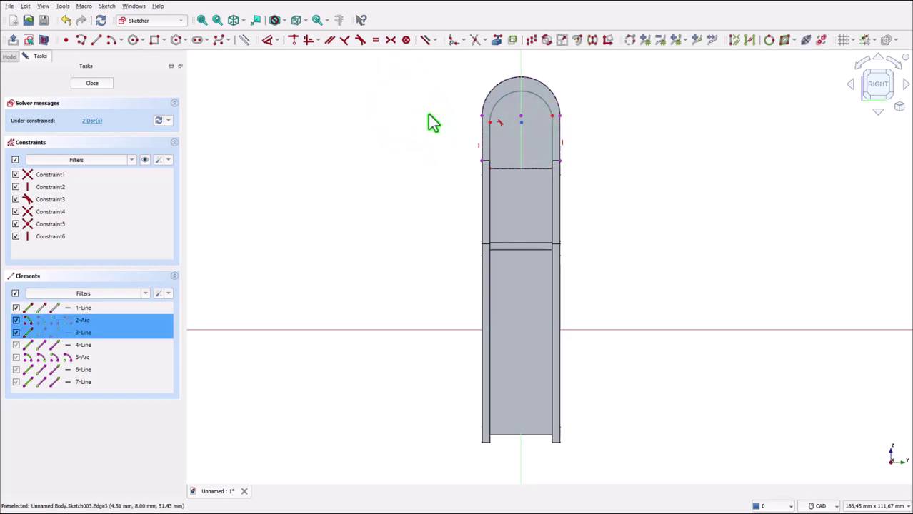
left_click(361, 40)
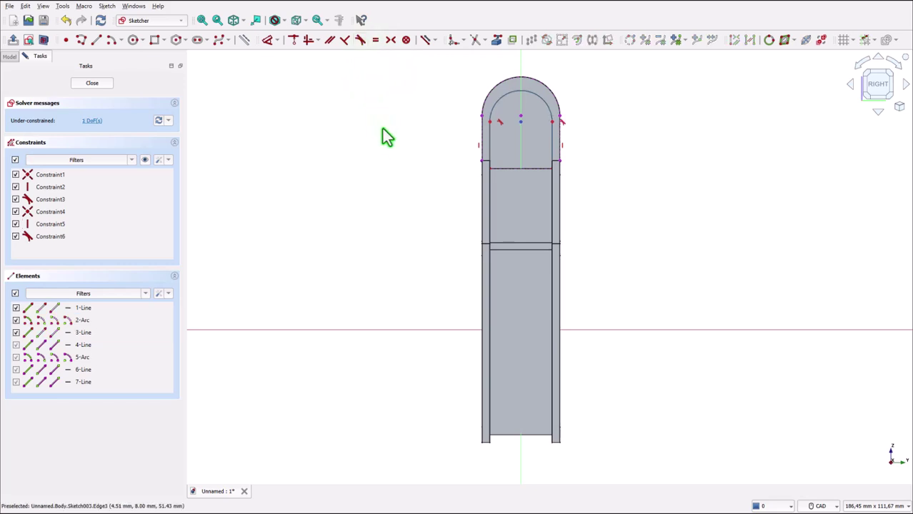
left_click(293, 40)
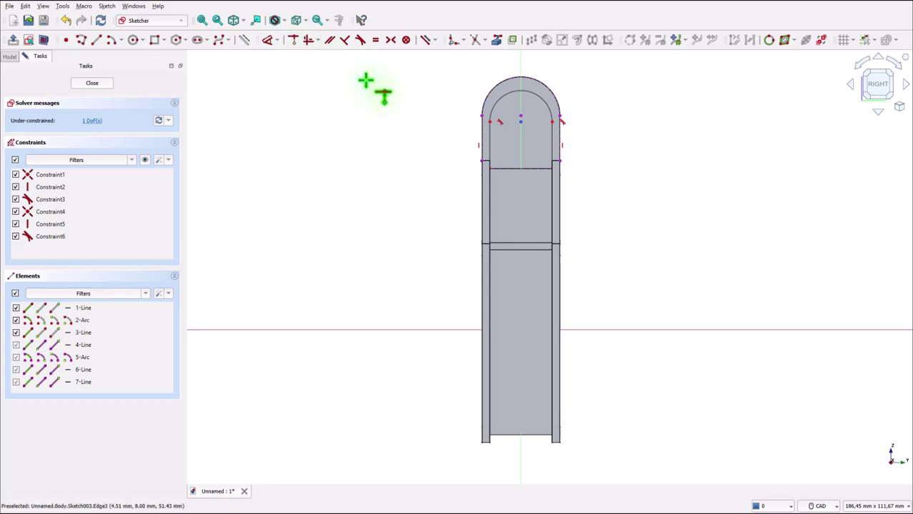
left_click(520, 123)
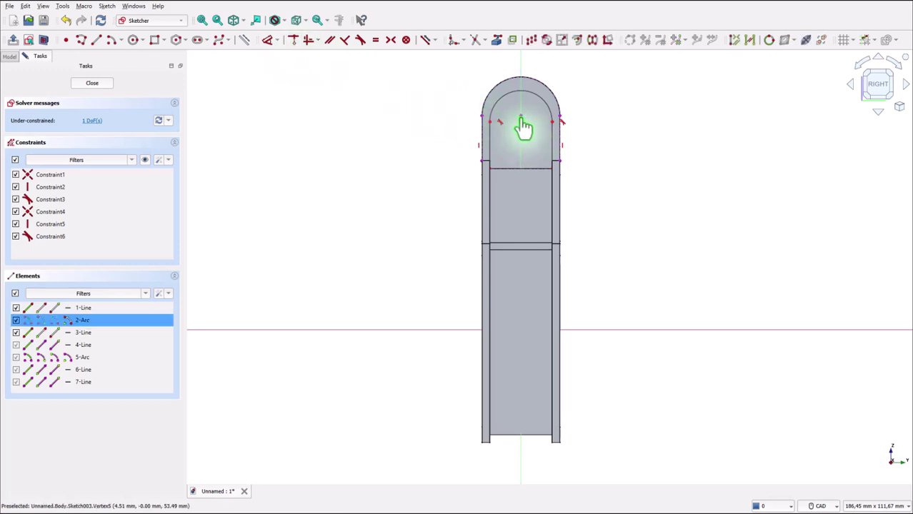
left_click(522, 126)
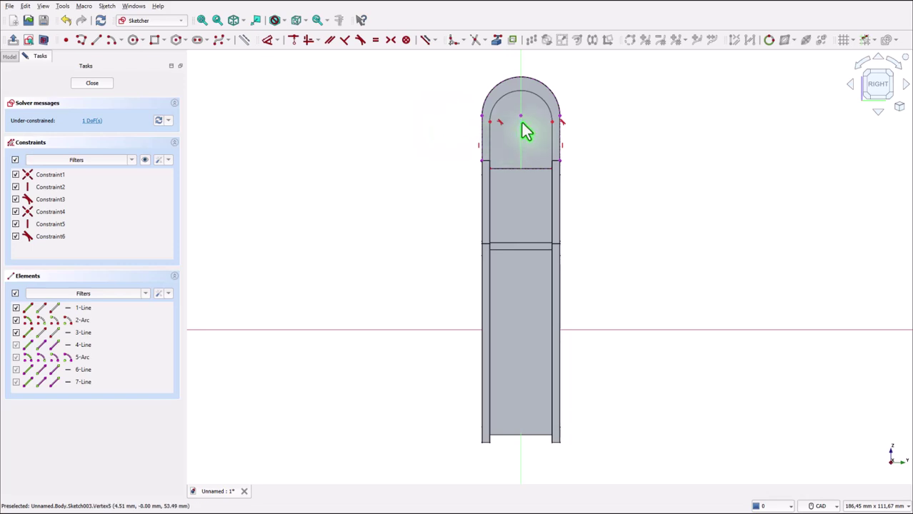
mouse_move(522, 125)
left_mouse_down()
mouse_move(525, 114)
mouse_move(527, 130)
left_mouse_up()
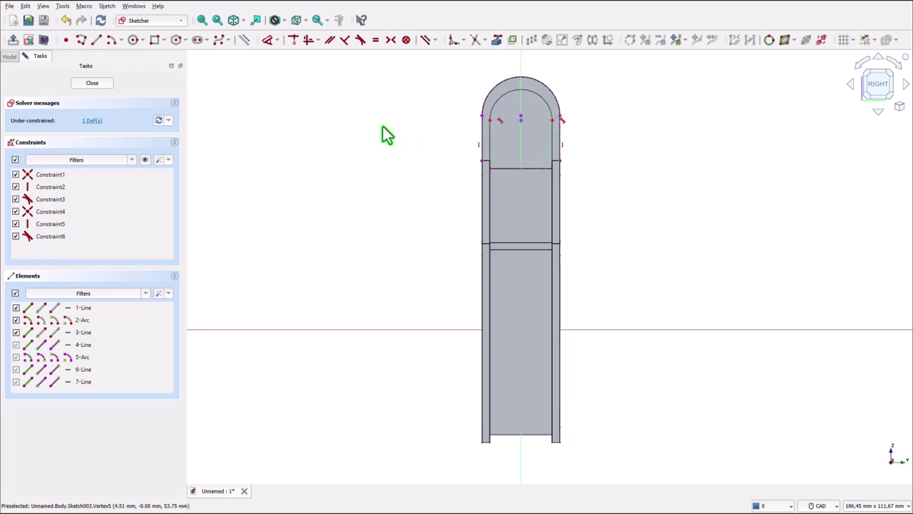
Dimension the arc centre 55 mm vertically above the origin, fully constraining Sketch003.
left_click(266, 39)
left_click(521, 118)
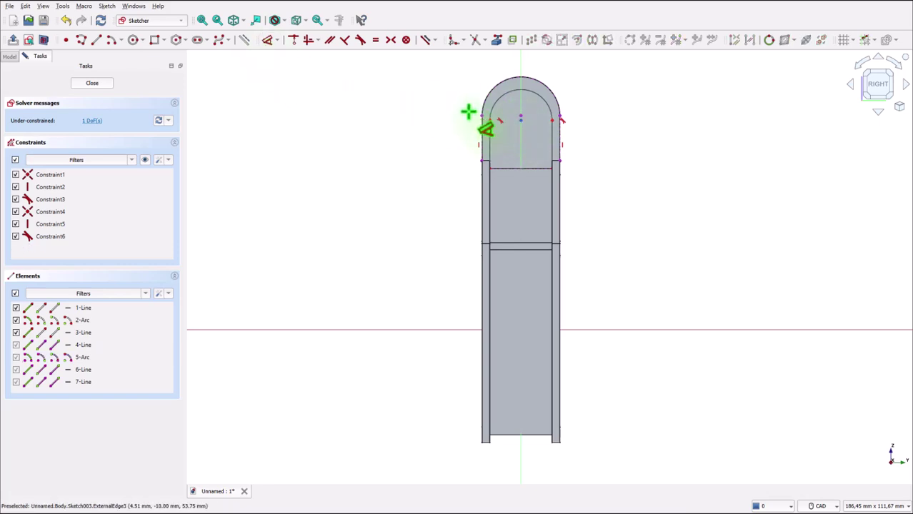
left_click(521, 116)
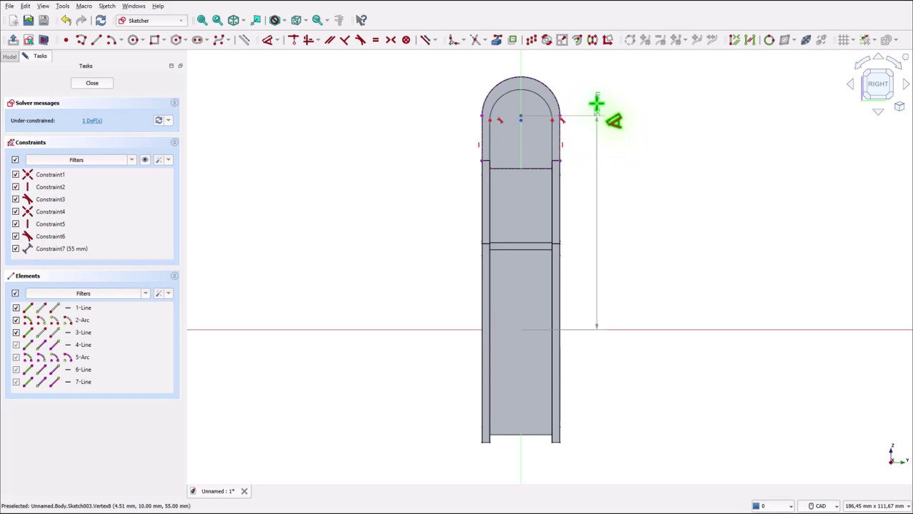
right_click(596, 104)
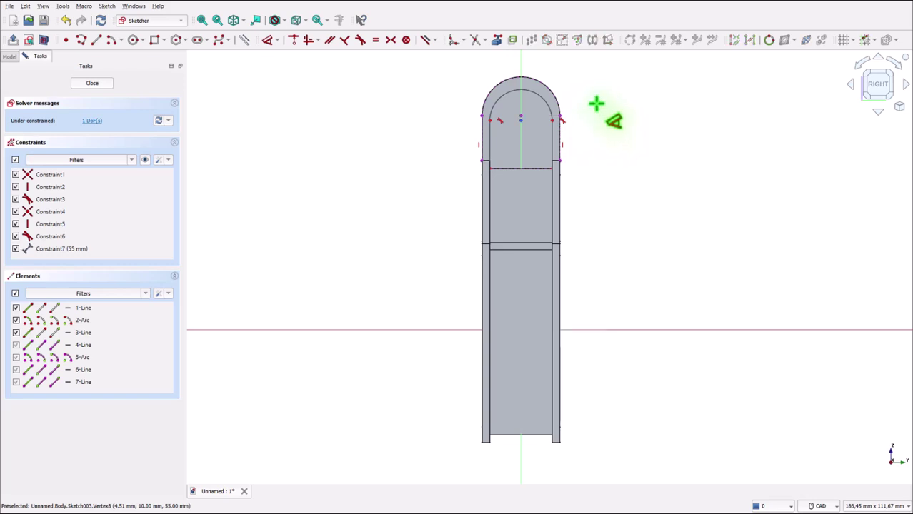
left_click(519, 122)
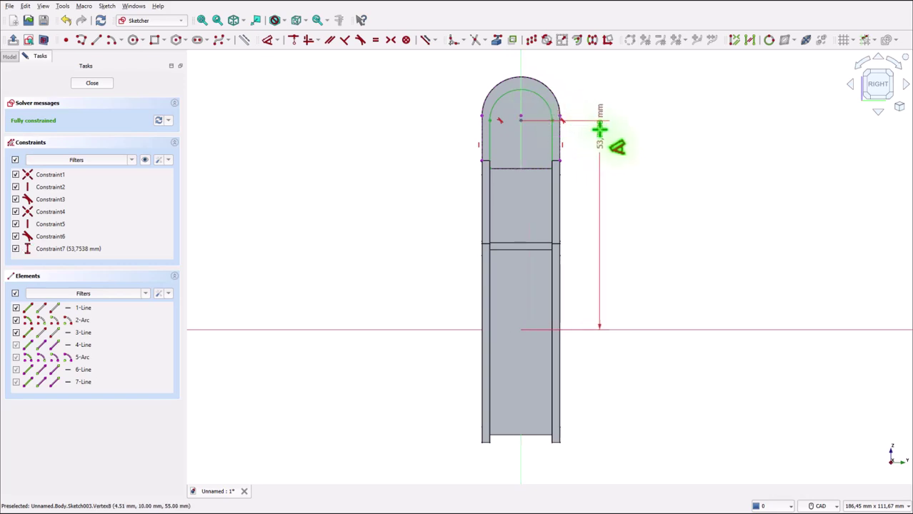
left_click(603, 170)
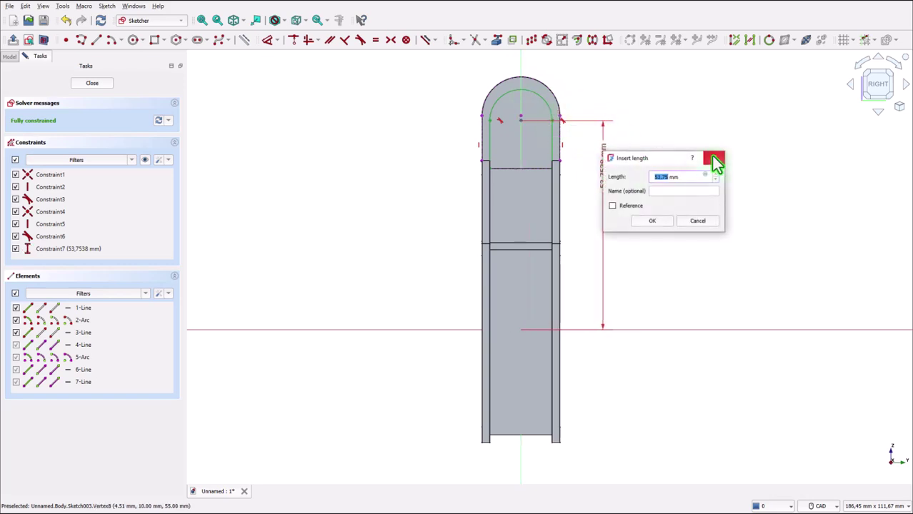
type("55")
key("Return")
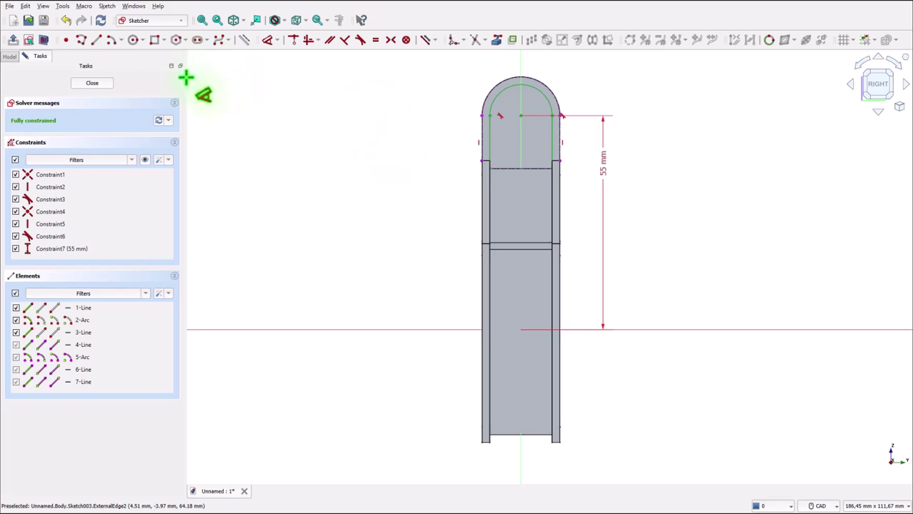
Trace the closed tab outline with straight sides, an arc across the top and a base line.
left_click(82, 41)
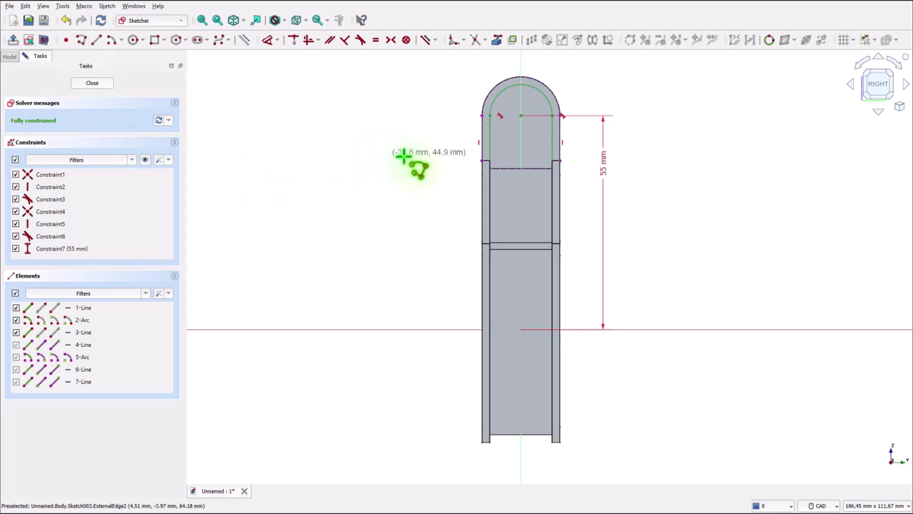
left_click(487, 167)
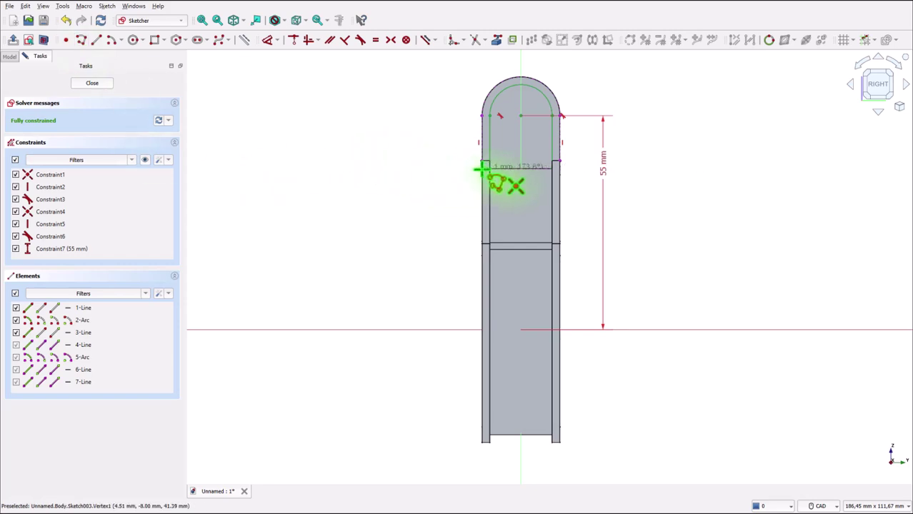
left_click(482, 166)
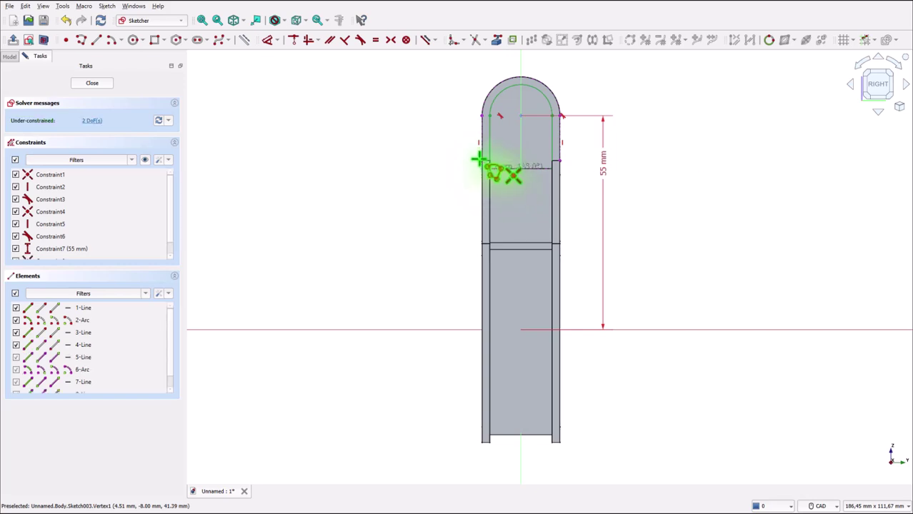
left_click(480, 116)
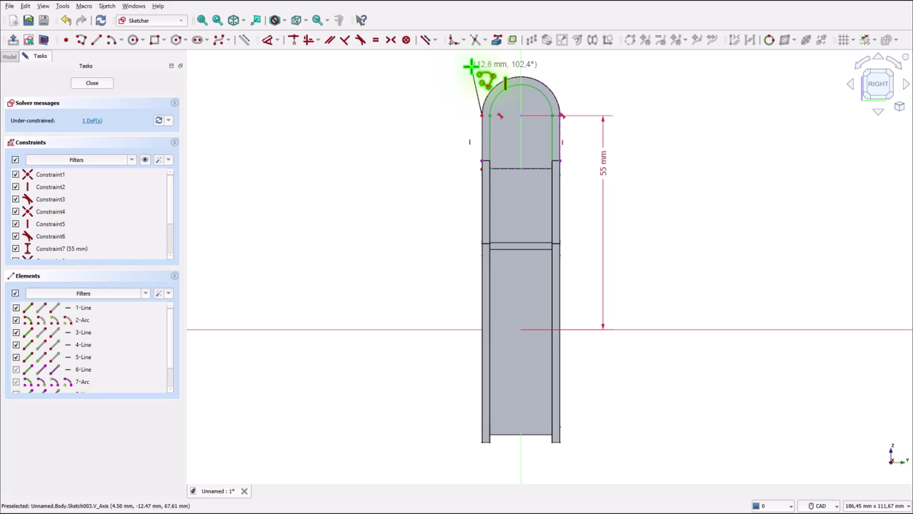
key("m")
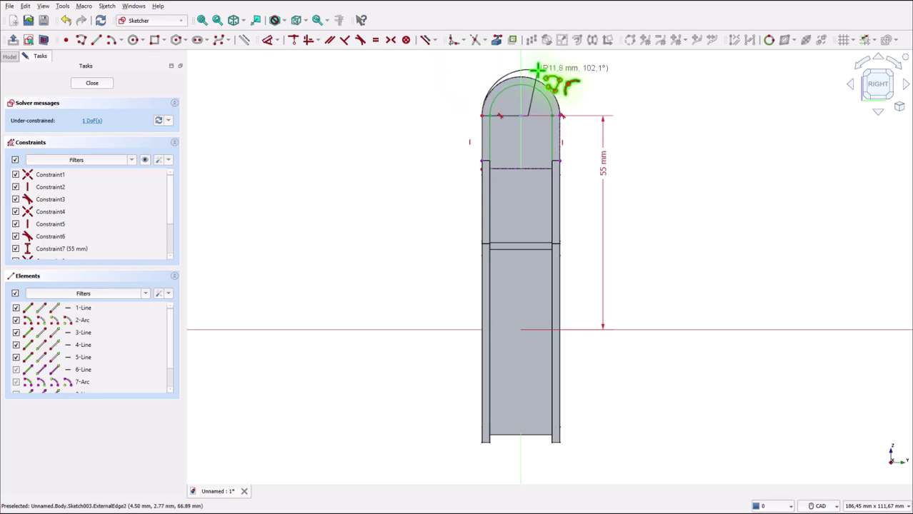
left_click(561, 113)
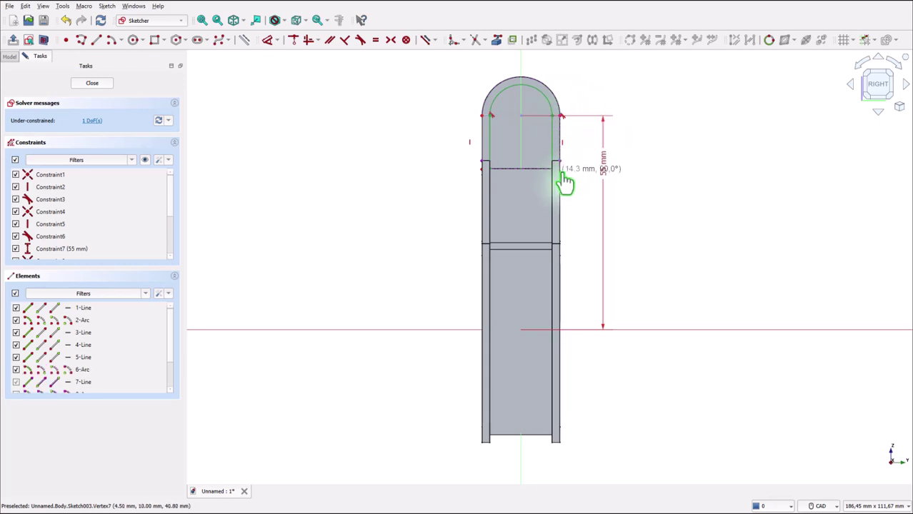
scroll(564, 182, "up", 2)
scroll(565, 180, "up", 1)
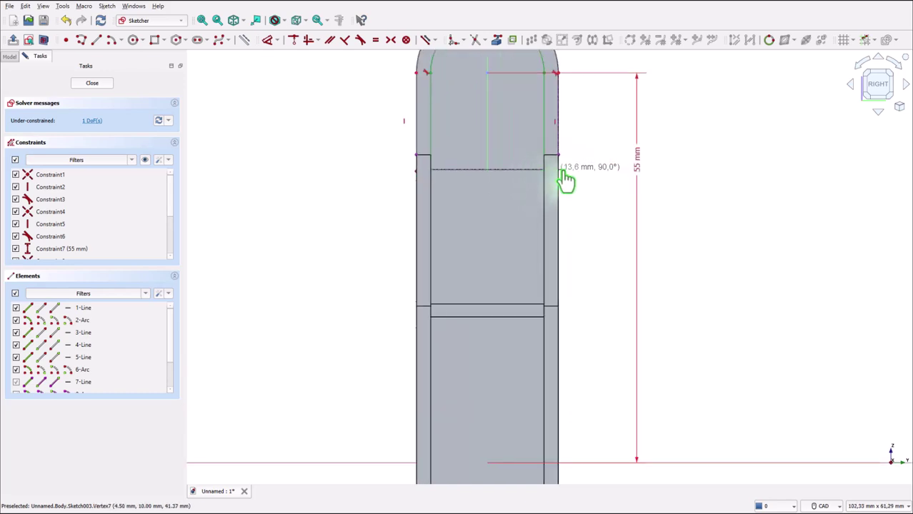
left_click(560, 180)
left_click(545, 170)
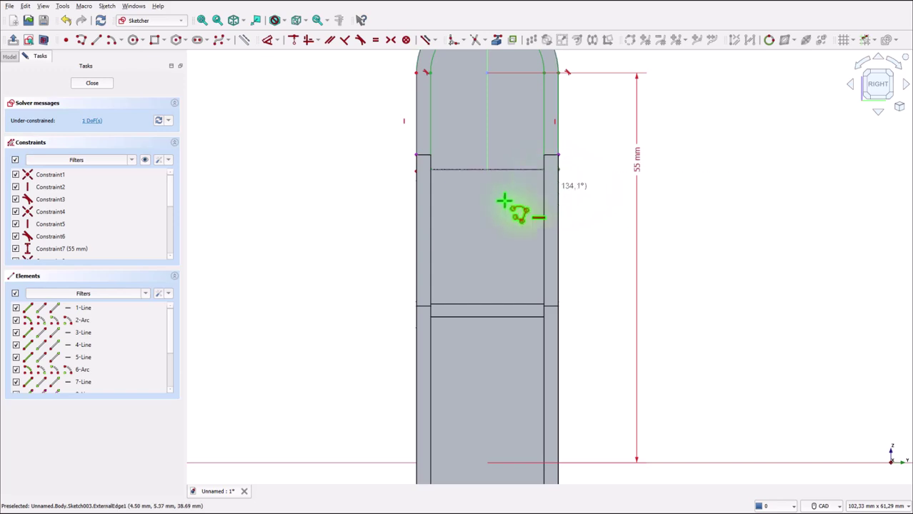
right_click(265, 127)
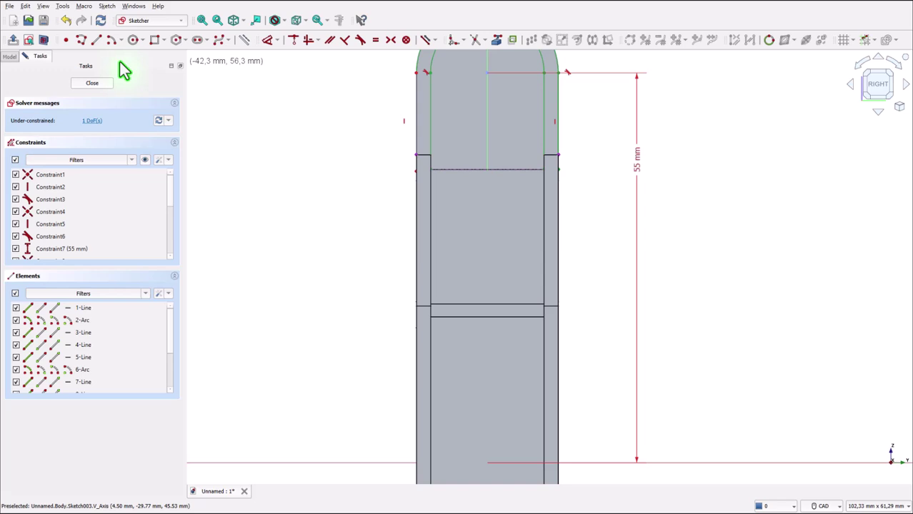
Hide the body and constrain the outline's bottom line horizontal.
left_click(42, 40)
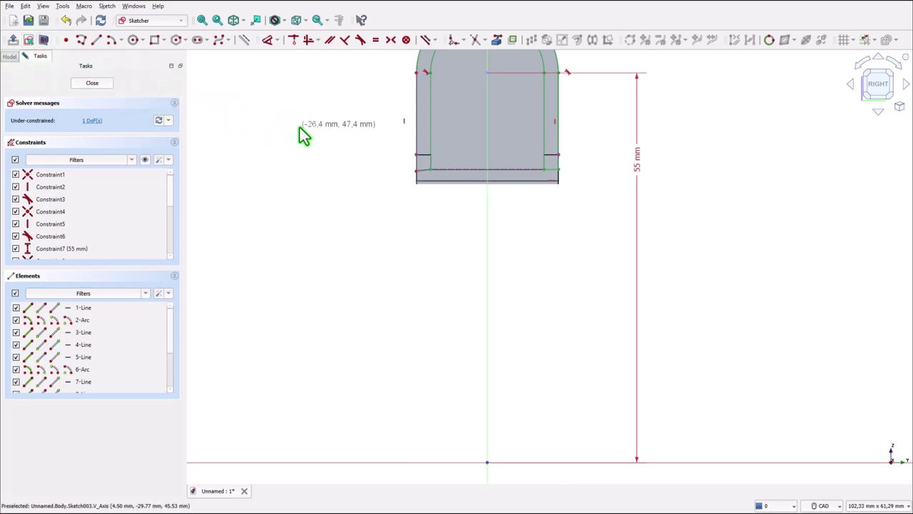
scroll(428, 153, "up", 2)
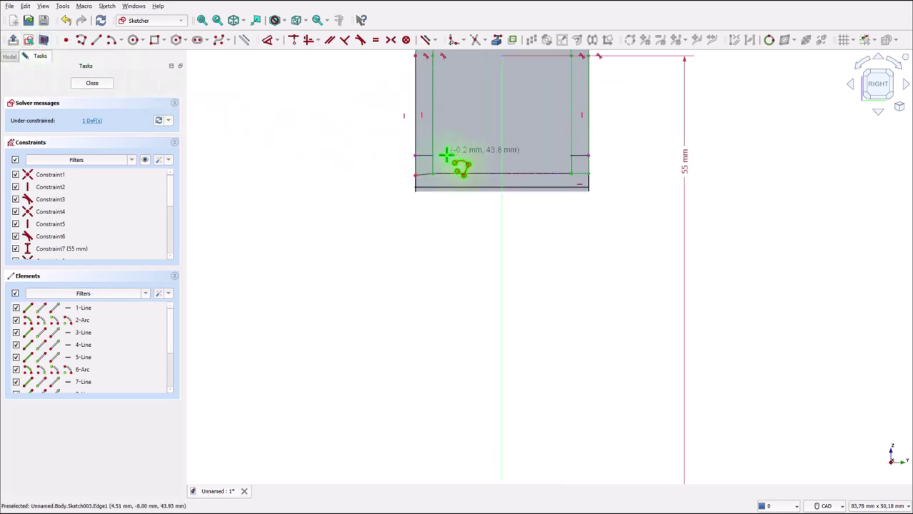
right_click(293, 76)
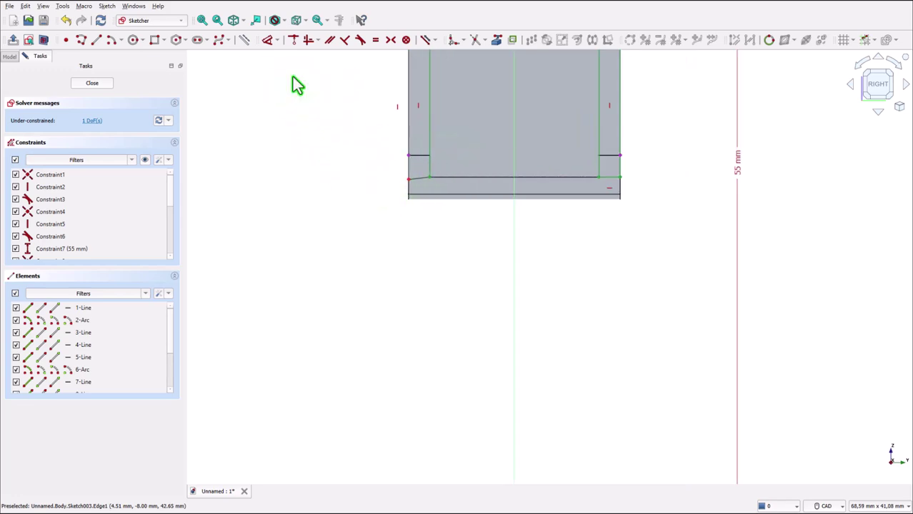
left_click(419, 180)
left_click(308, 40)
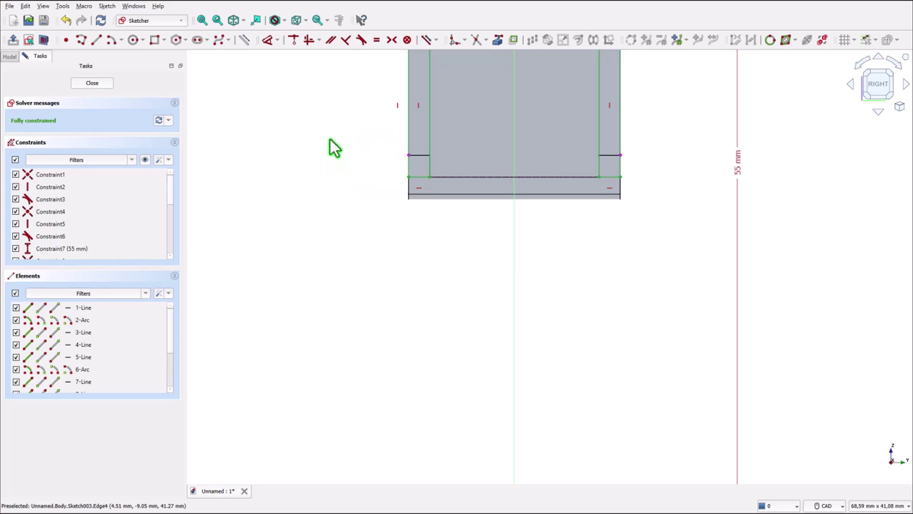
middle_click_drag(347, 146, 346, 315)
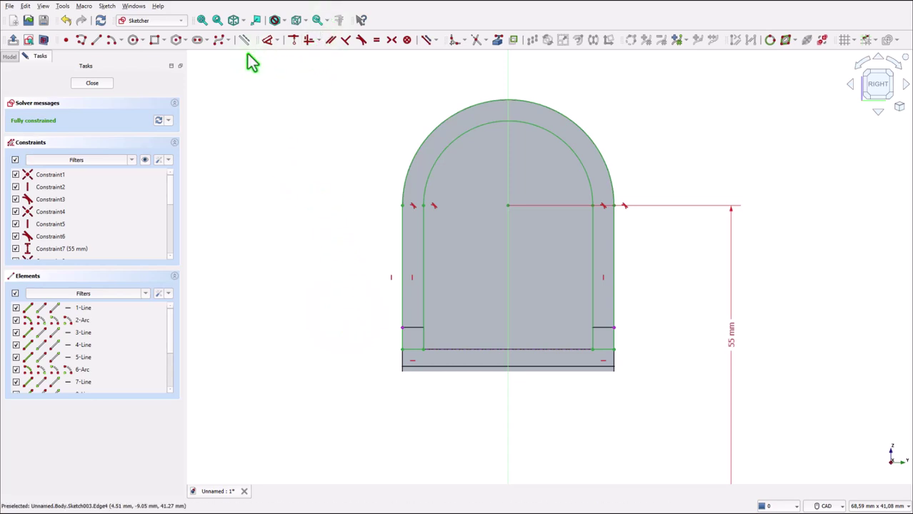
Pad Sketch003 by 2 mm in the reversed direction.
left_click(90, 84)
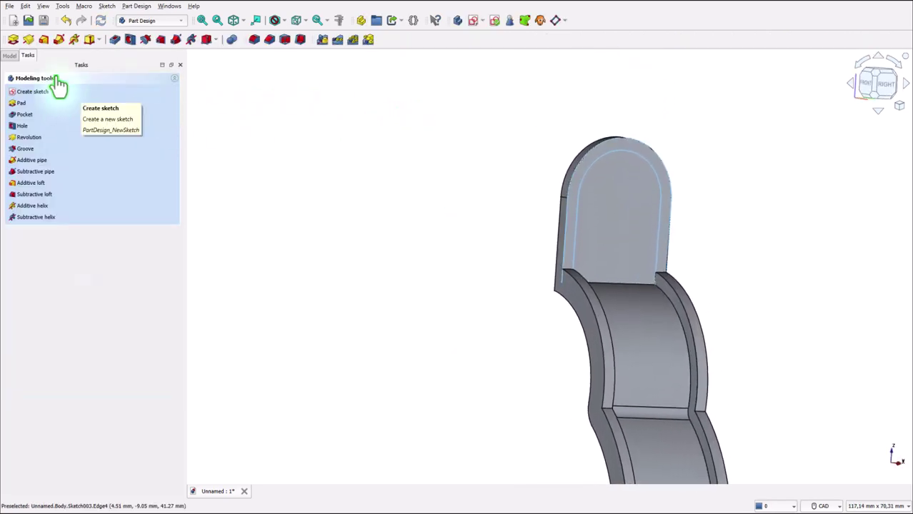
left_click(16, 42)
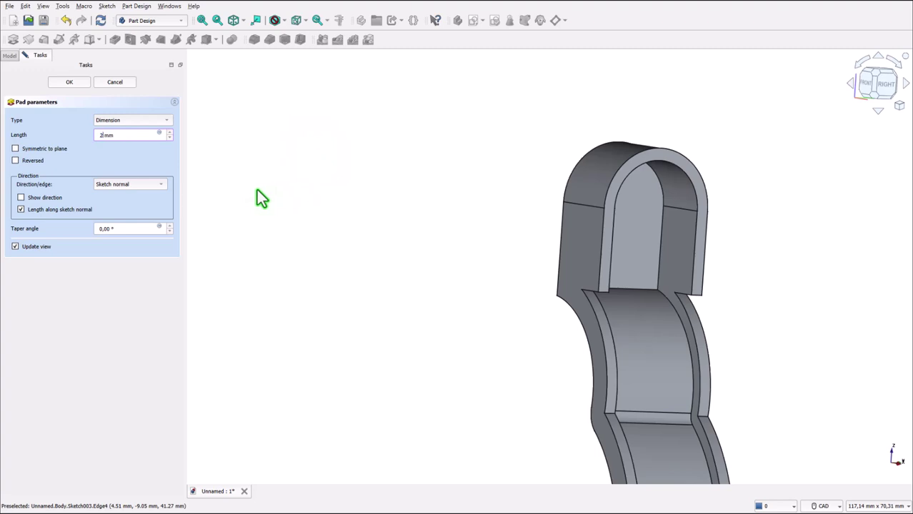
left_click(123, 159)
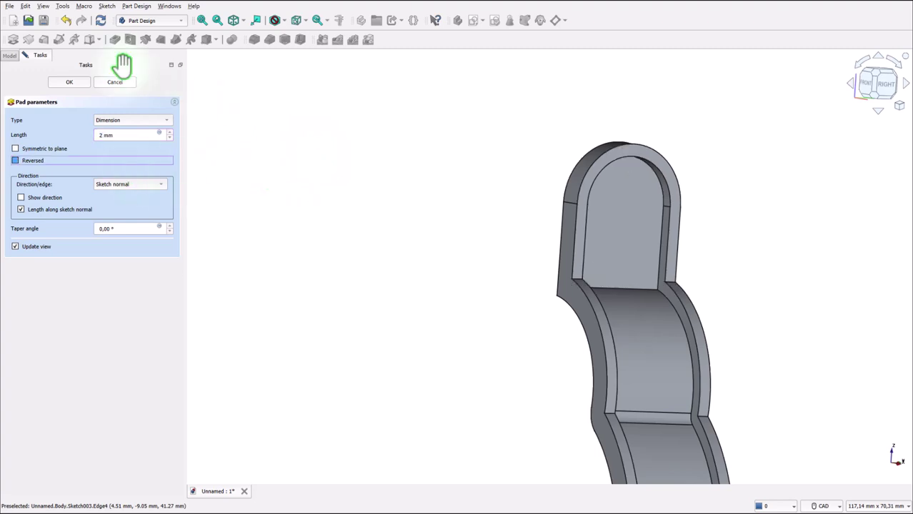
left_click(87, 84)
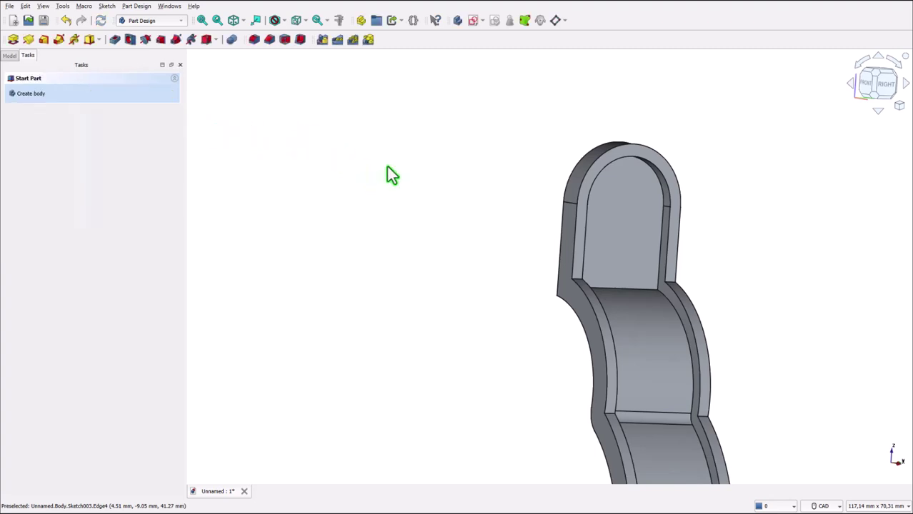
Turn the view toward the new tab and select its flat face.
middle_click_drag(387, 166, 394, 185)
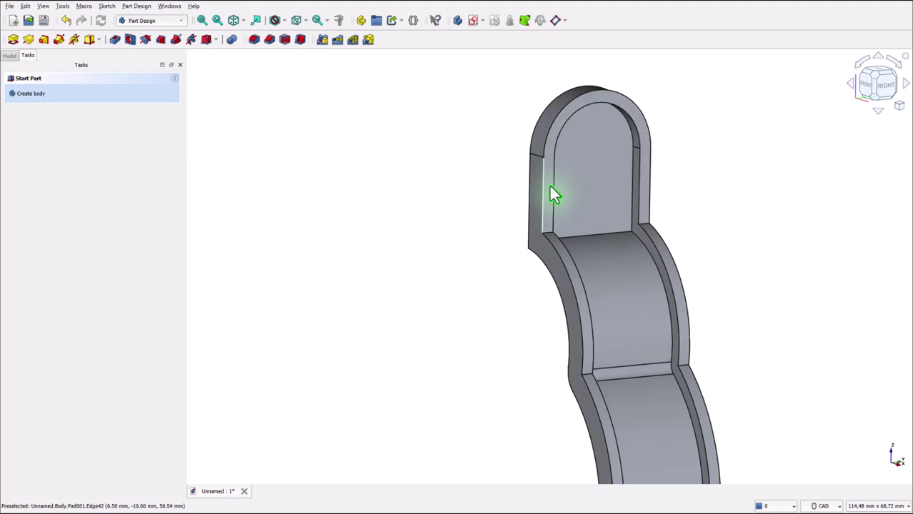
scroll(550, 189, "up", 3)
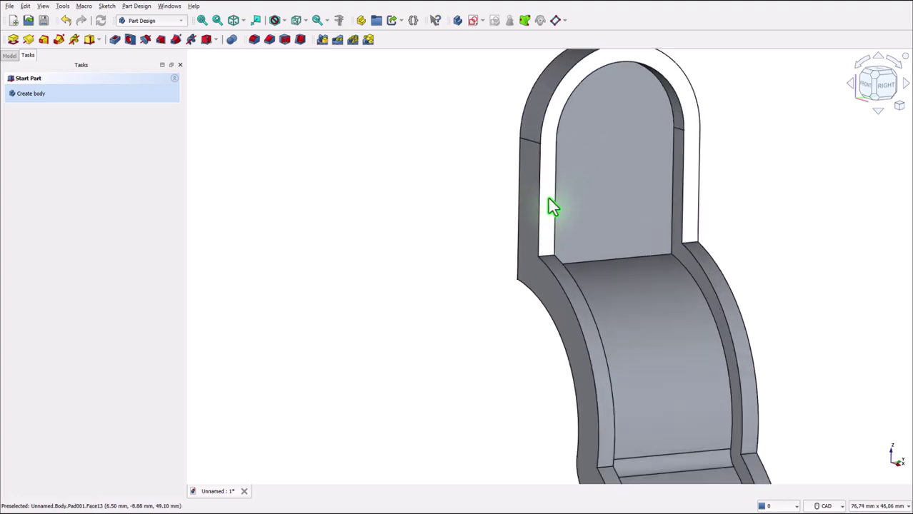
left_click(548, 199)
scroll(370, 163, "down", 2)
middle_click_drag(371, 163, 371, 198)
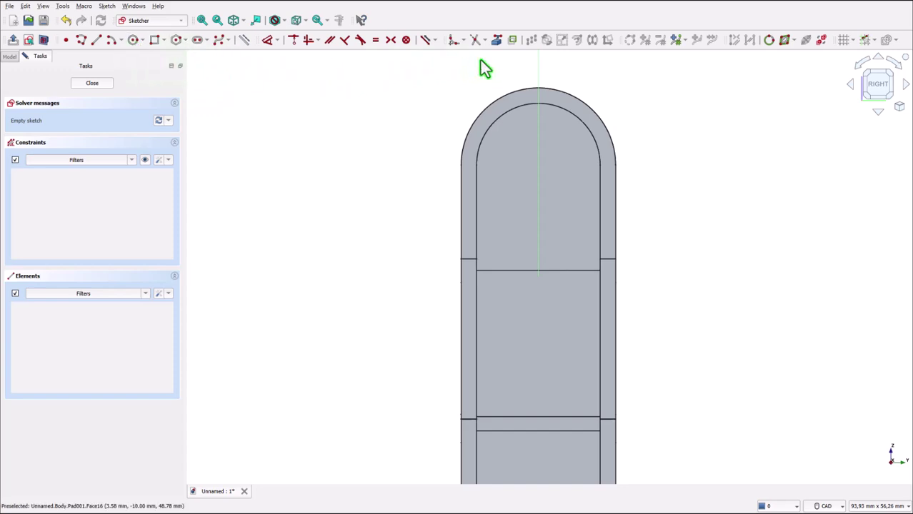
Reference the tab's rounded top edge and draw a circle on its centre reaching the arc endpoint.
left_click(497, 39)
left_click(525, 93)
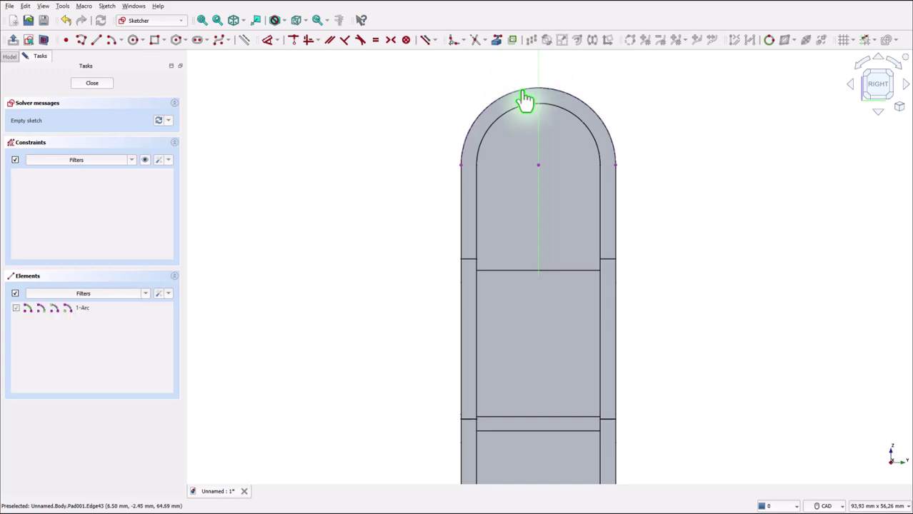
left_click(134, 40)
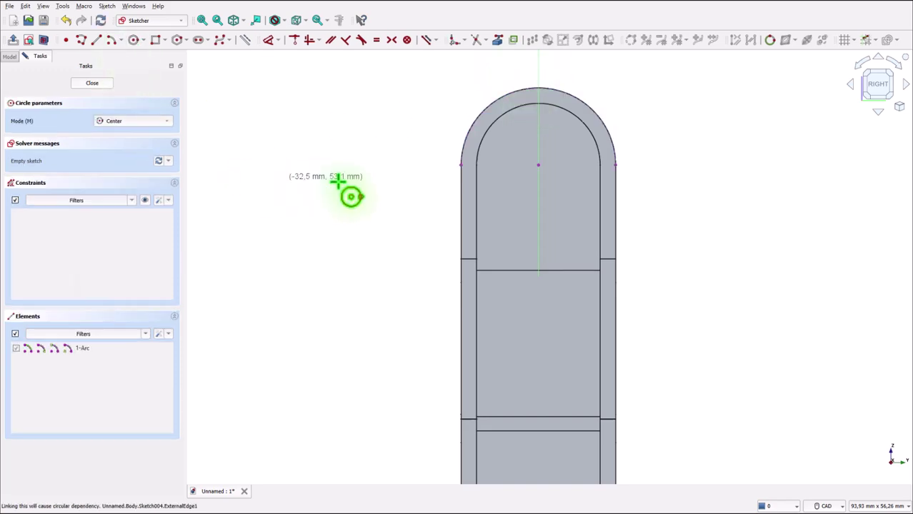
left_click(538, 165)
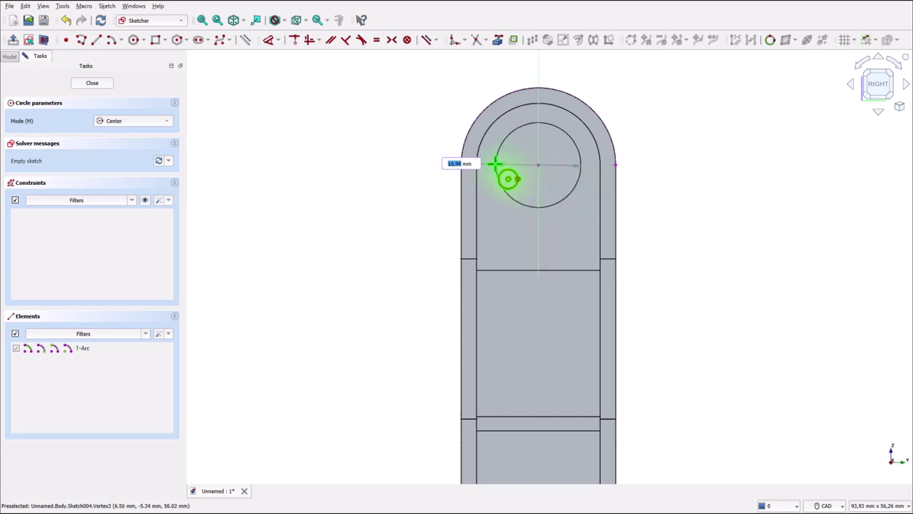
left_click(462, 167)
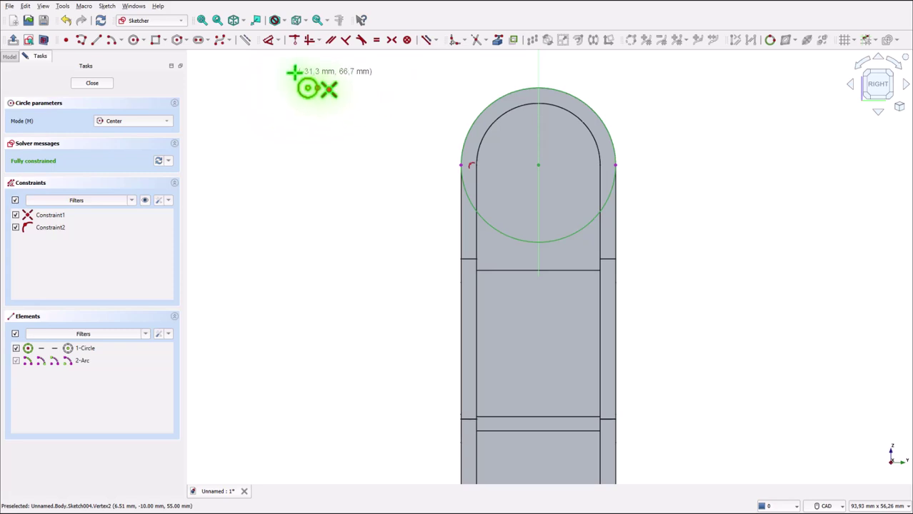
Pad the circle sketch Up to face, using the inner arch face Pad001:Face14 as the limit.
left_click(91, 85)
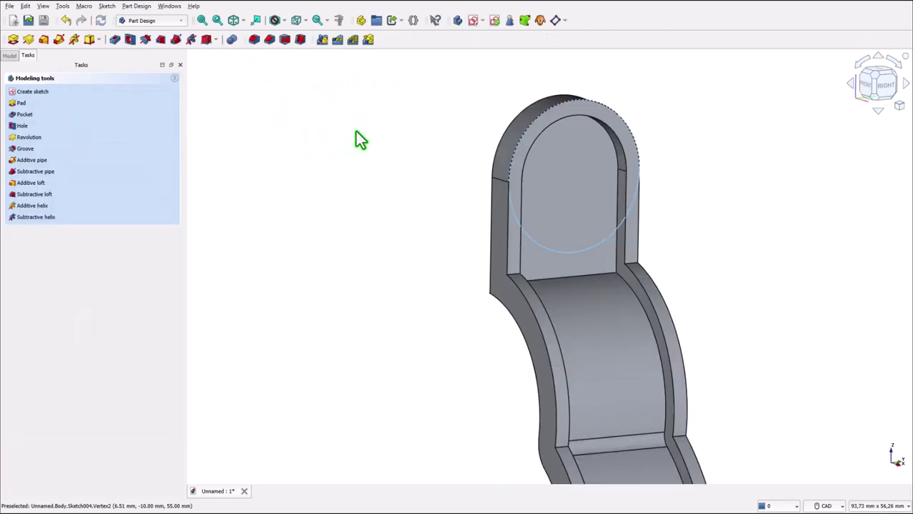
left_click(15, 40)
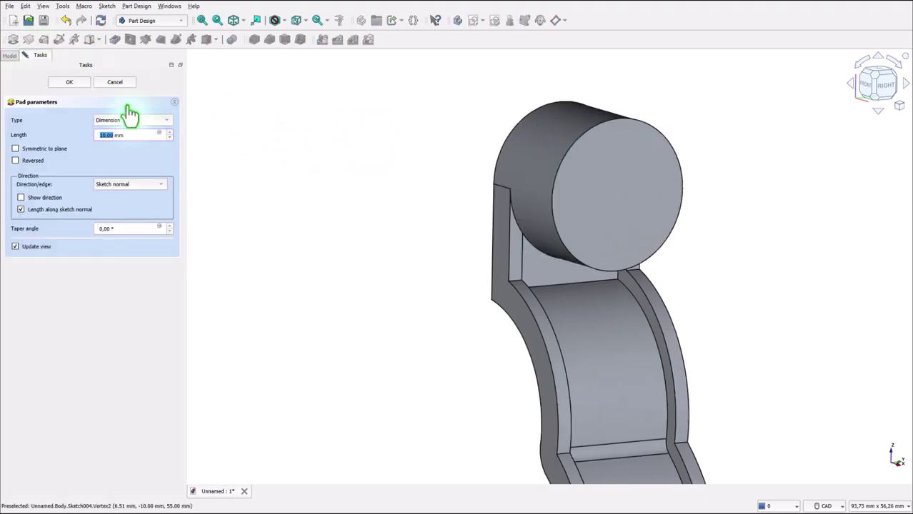
left_click(140, 122)
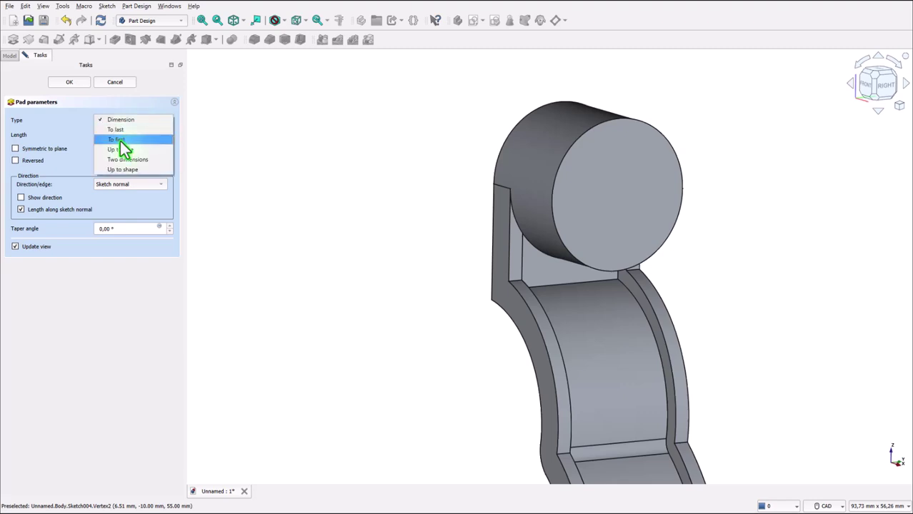
left_click(120, 140)
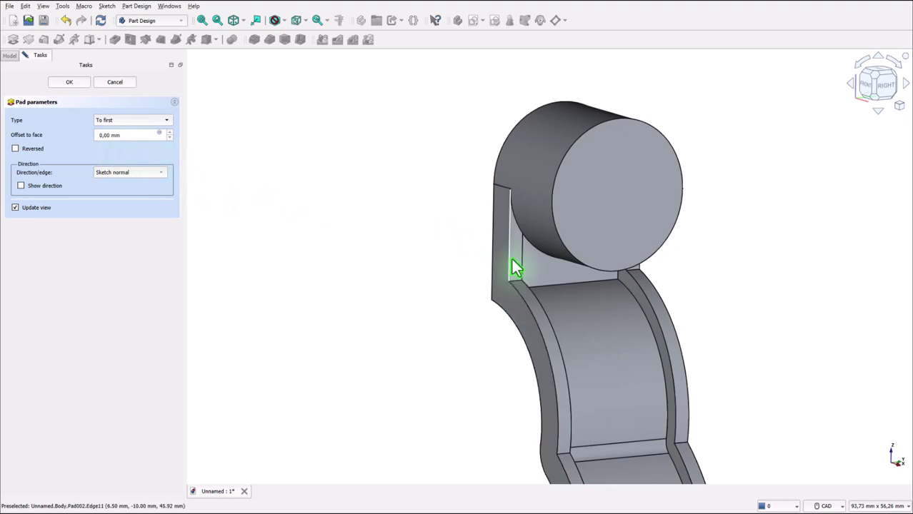
left_click(122, 121)
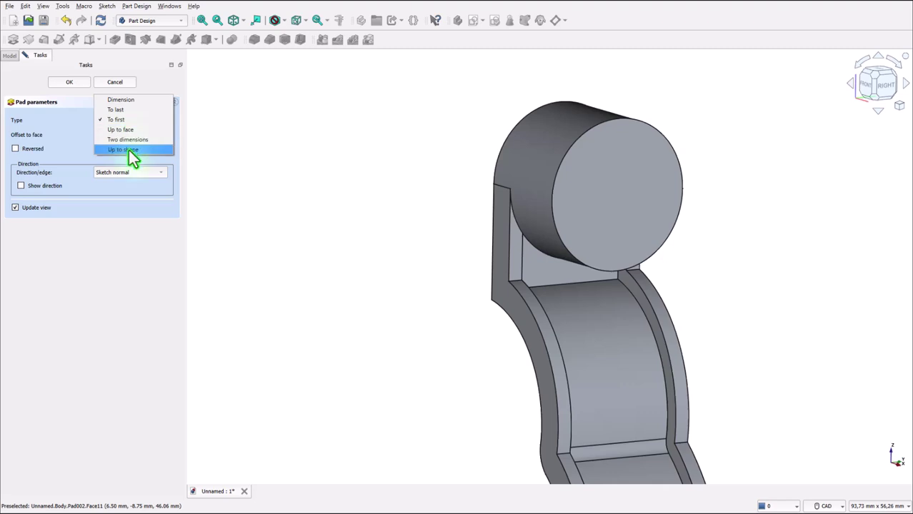
left_click(127, 130)
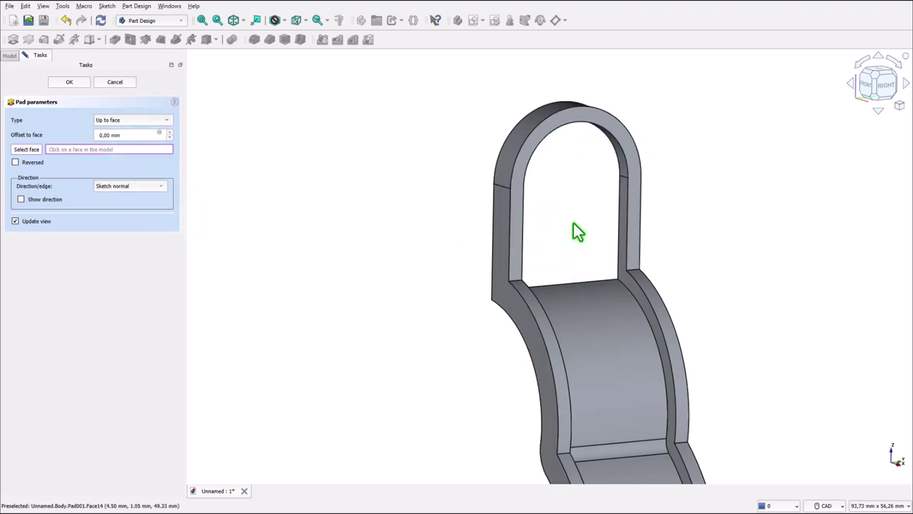
left_click(573, 224)
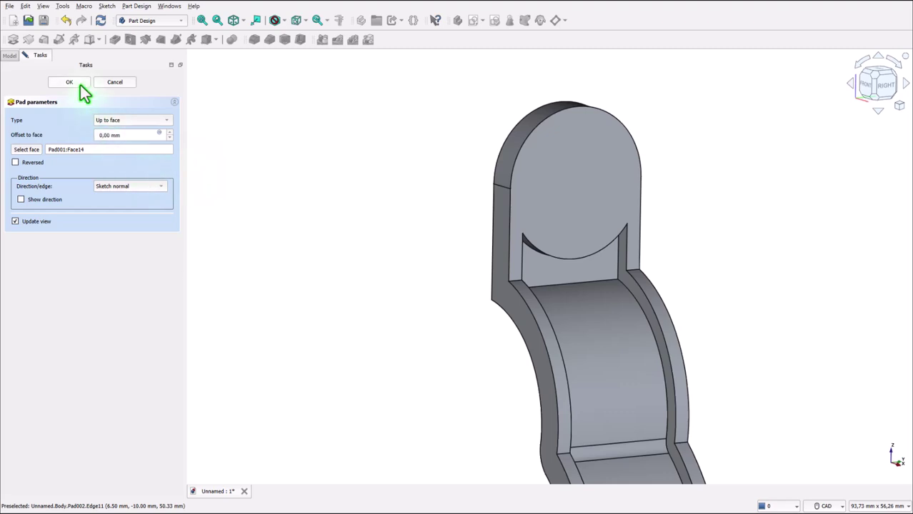
key("Return")
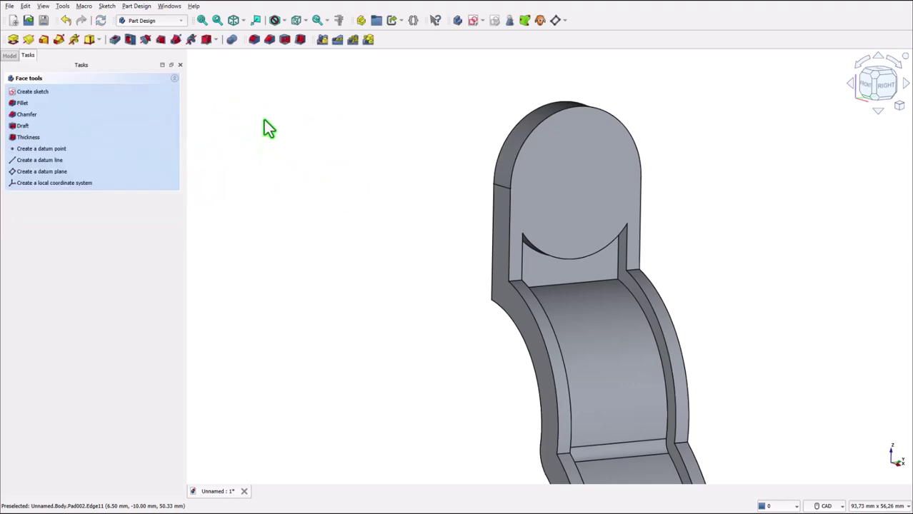
Mirror the whole part across the Base YZ plane.
left_click(217, 20)
left_click(202, 21)
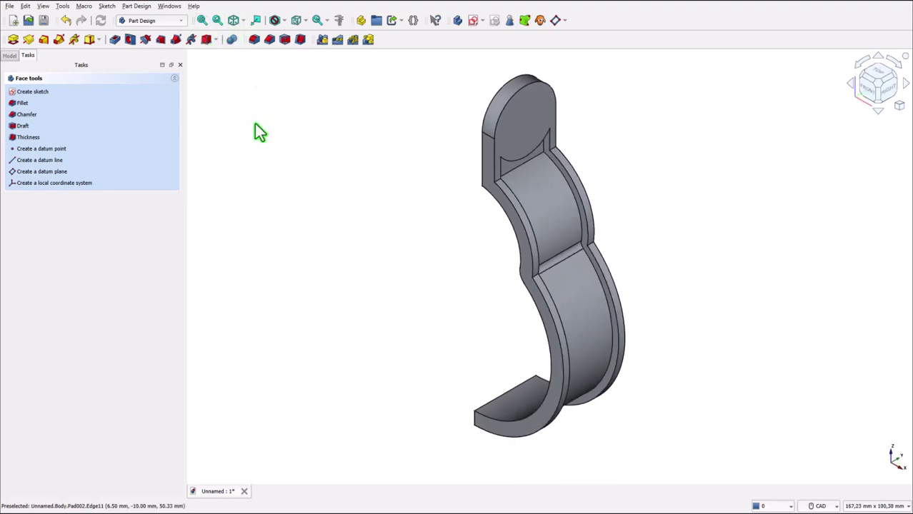
left_click(321, 41)
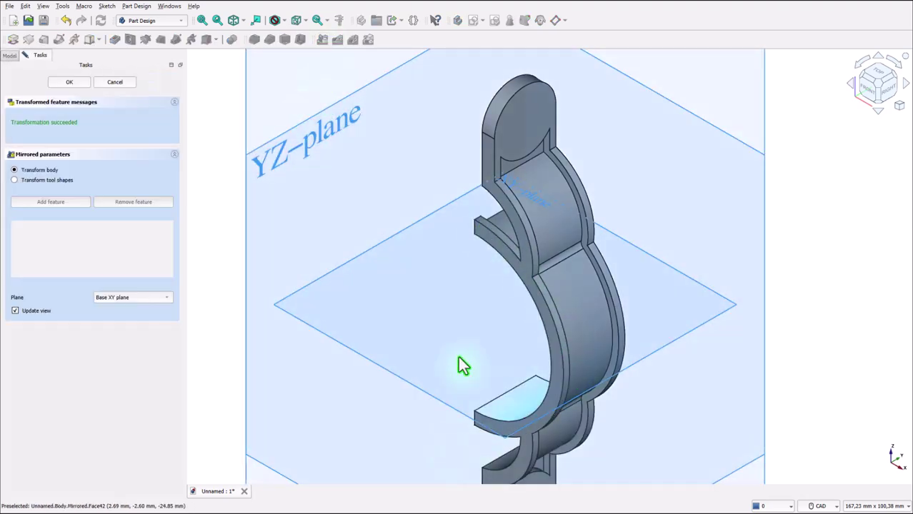
left_click(148, 296)
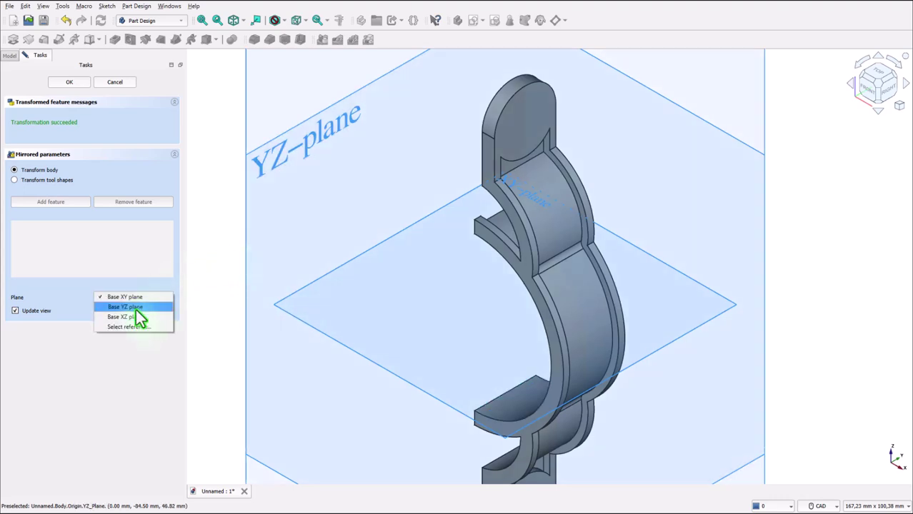
left_click(136, 308)
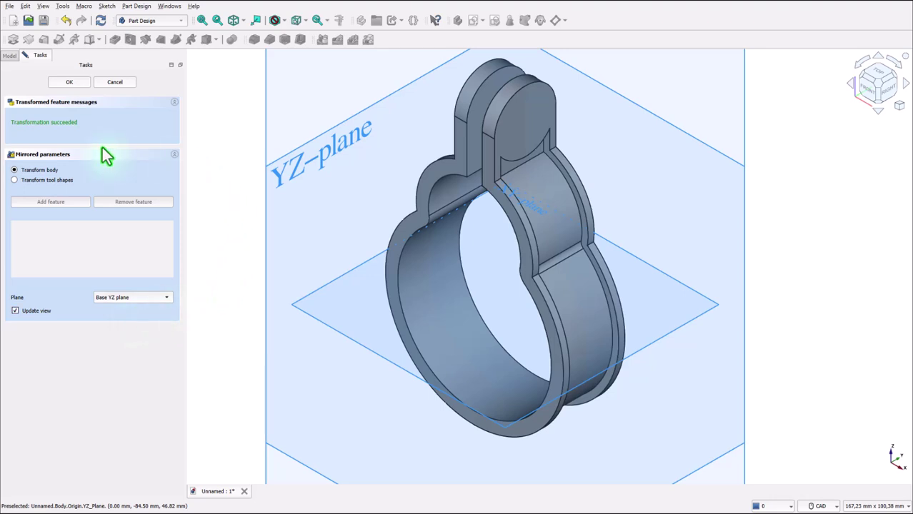
left_click(65, 82)
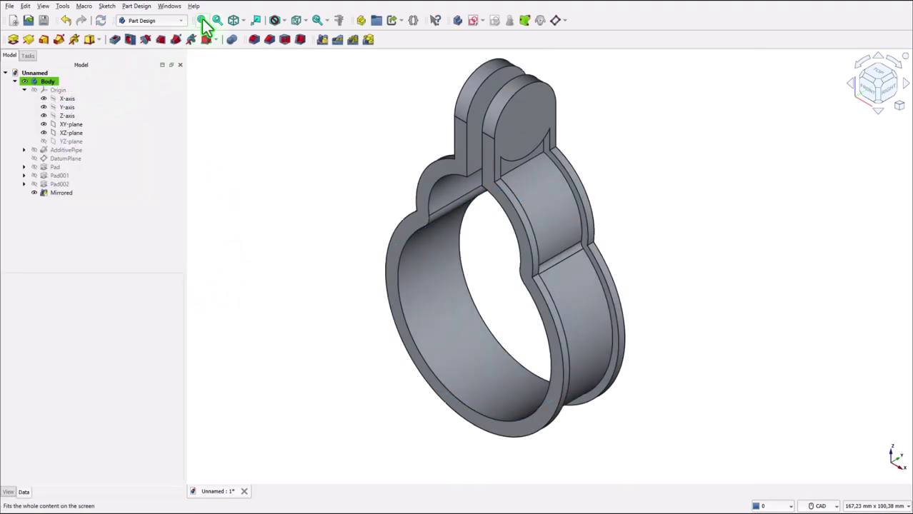
left_click(203, 22)
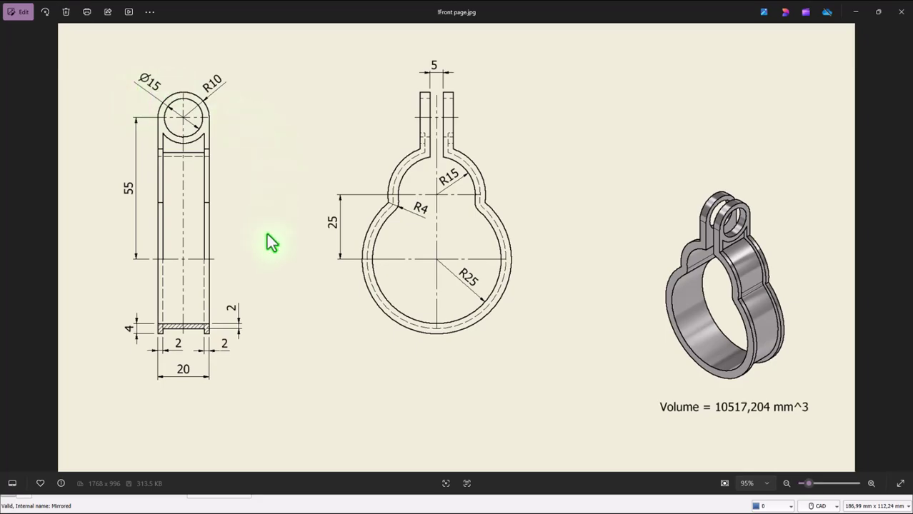
key("alt+Tab")
Sketch a small circle on the tab's outer face, centred on the referenced top arc.
left_click(576, 172)
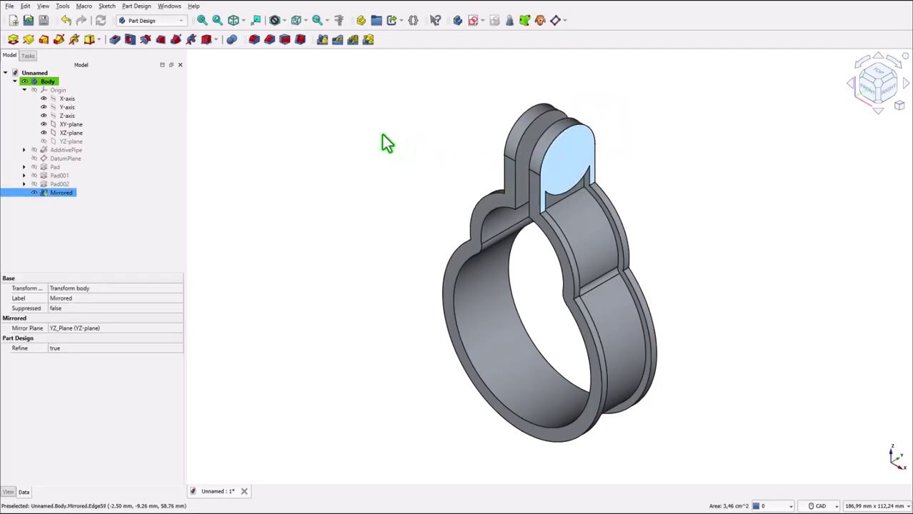
left_click(472, 25)
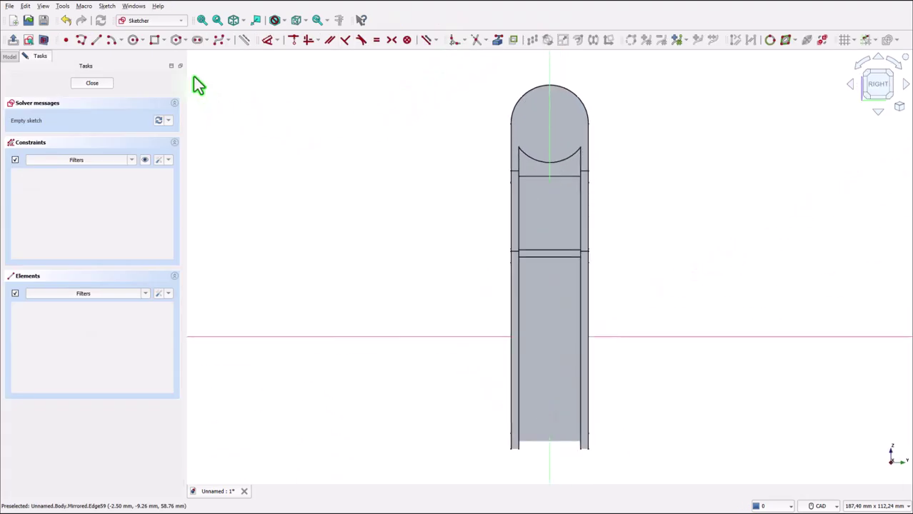
left_click(497, 39)
left_click(529, 89)
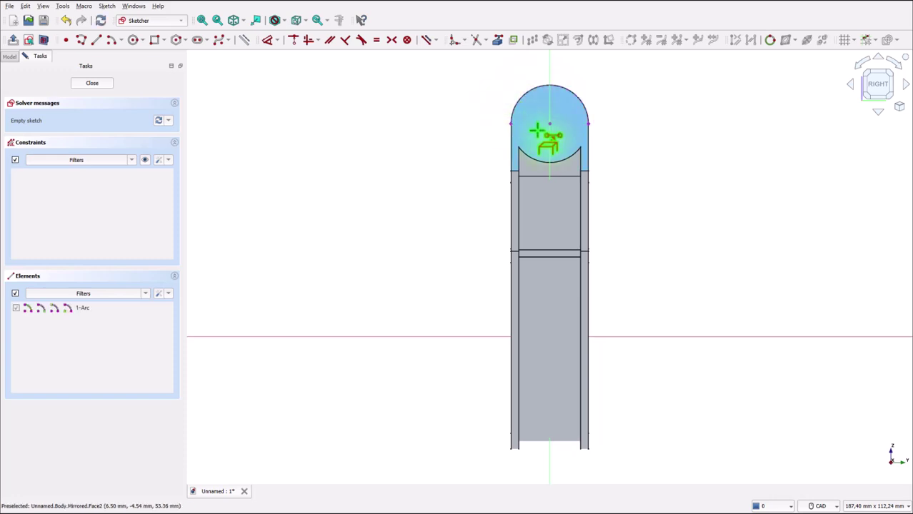
left_click(134, 39)
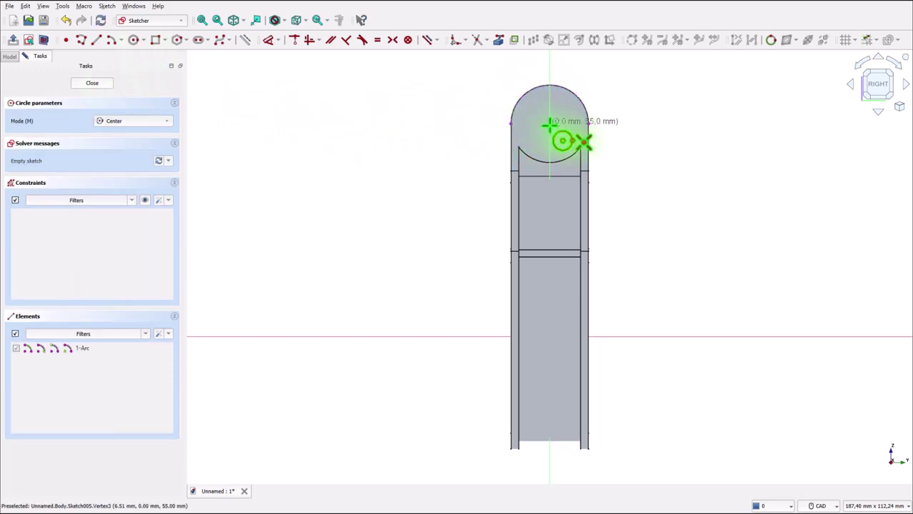
left_click(549, 123)
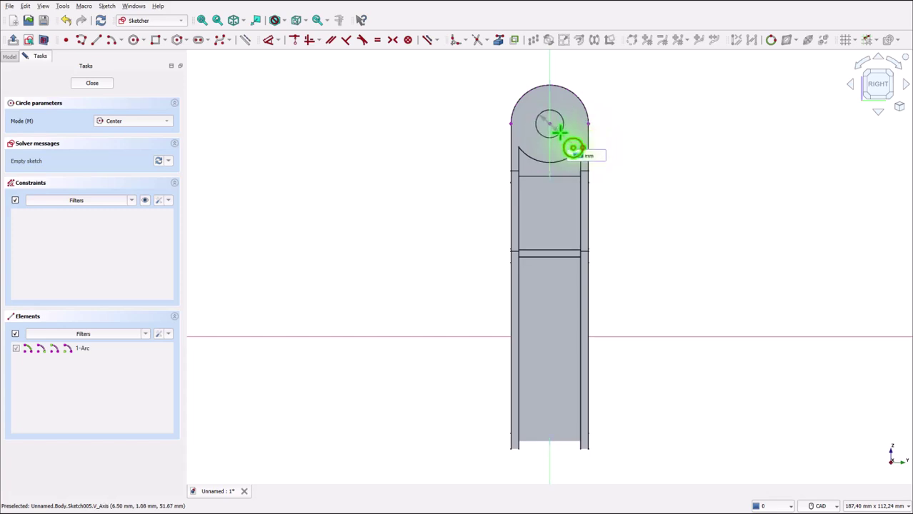
left_click(560, 132)
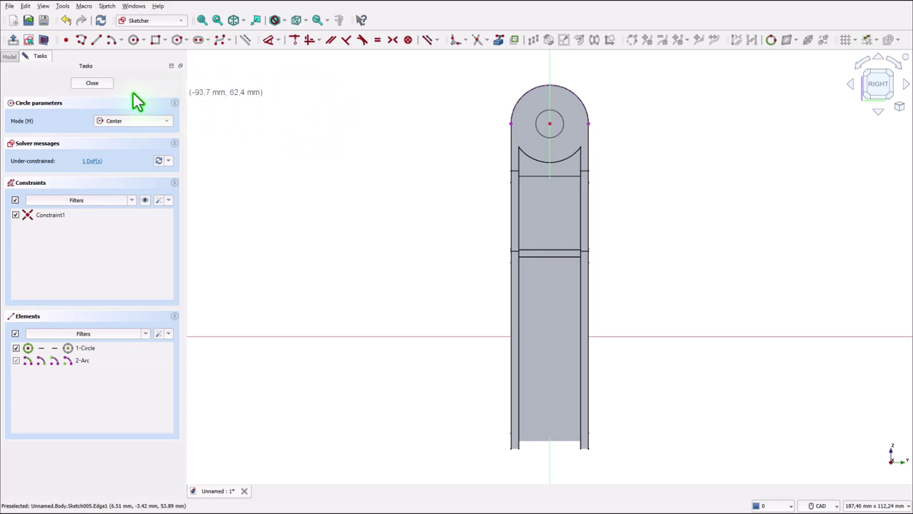
Cut a 15 mm diameter Through all hole from the circle sketch.
left_click(93, 84)
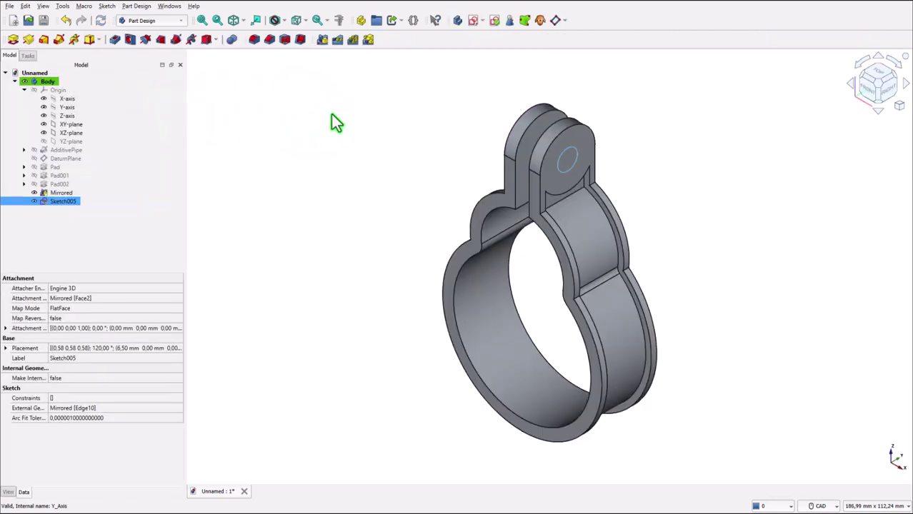
left_click(133, 42)
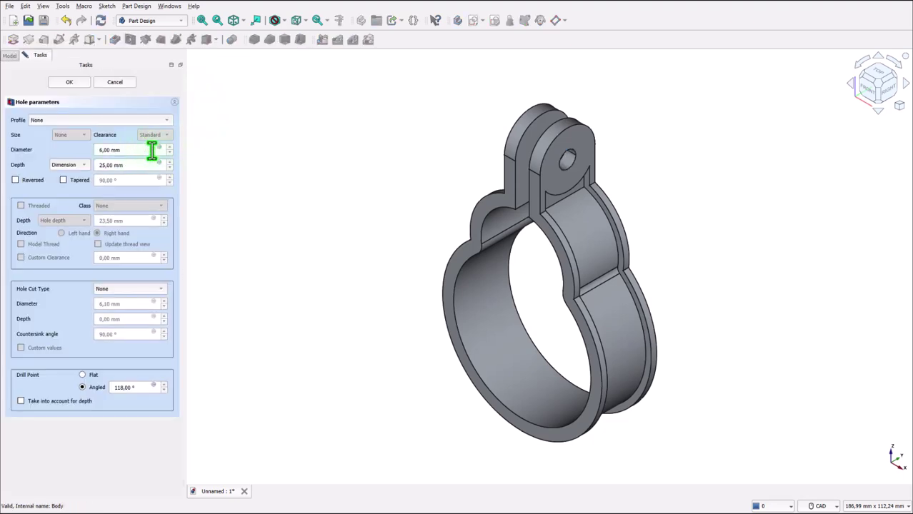
double_click(135, 152)
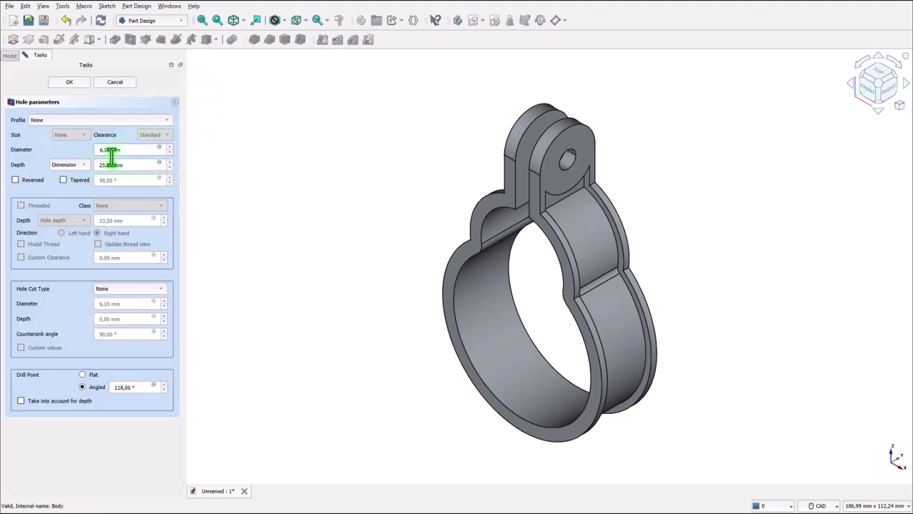
type("15")
left_click(69, 166)
left_click(71, 175)
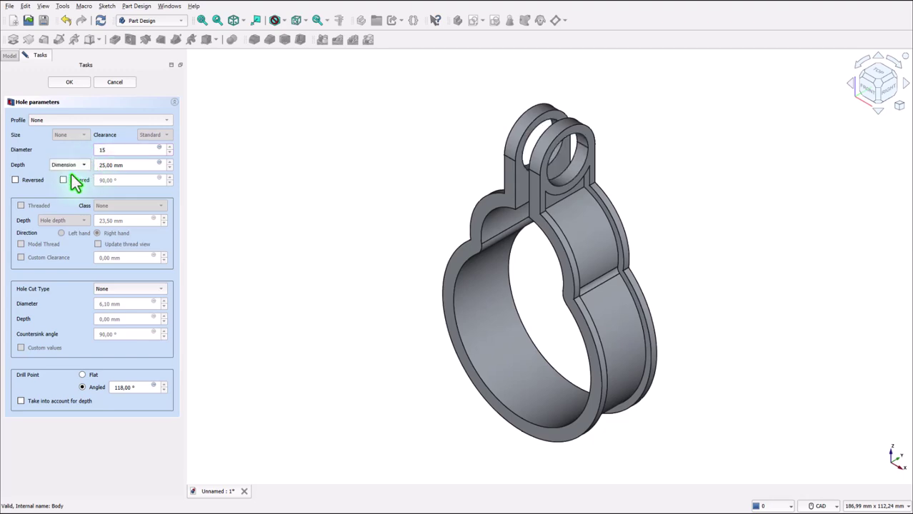
left_click(72, 83)
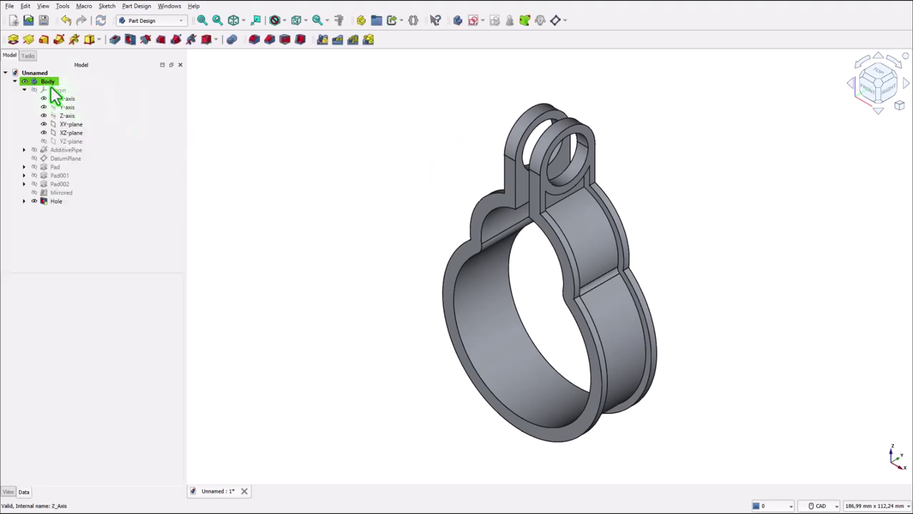
left_click(6, 74)
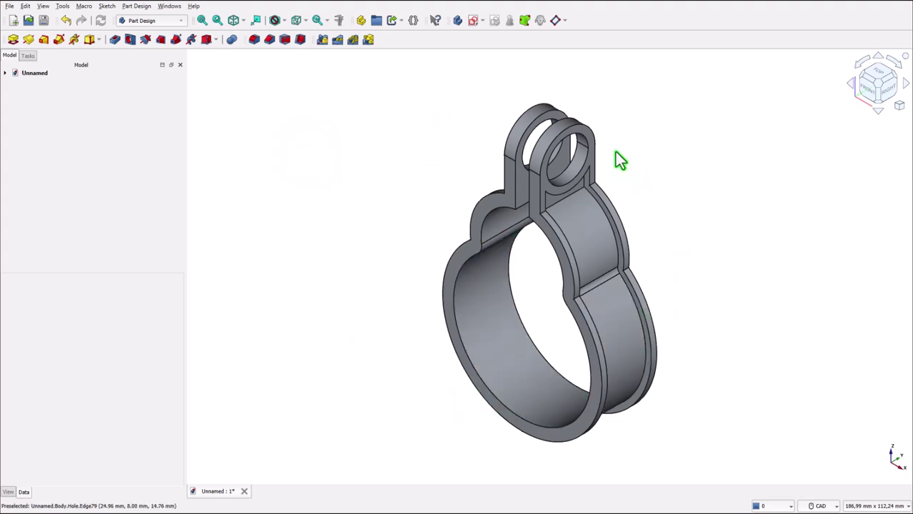